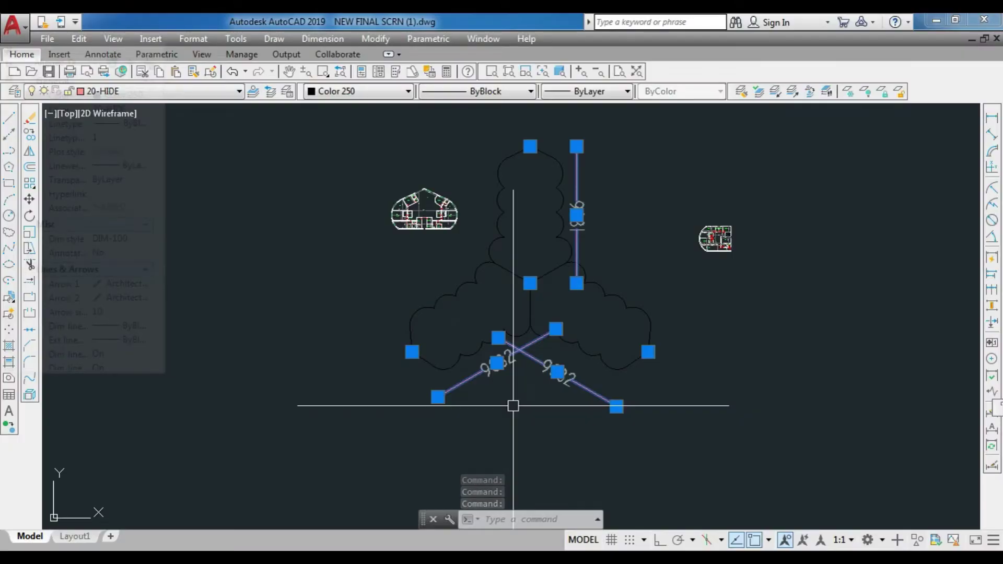
Step: Erase the three selected dimensions around the three-wing building outline
key("Escape")
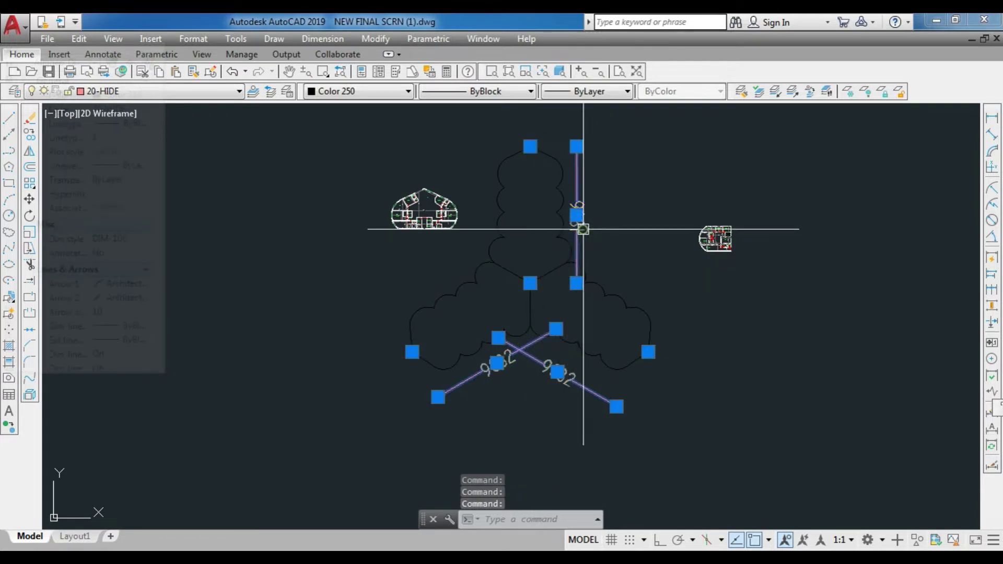
key("Delete")
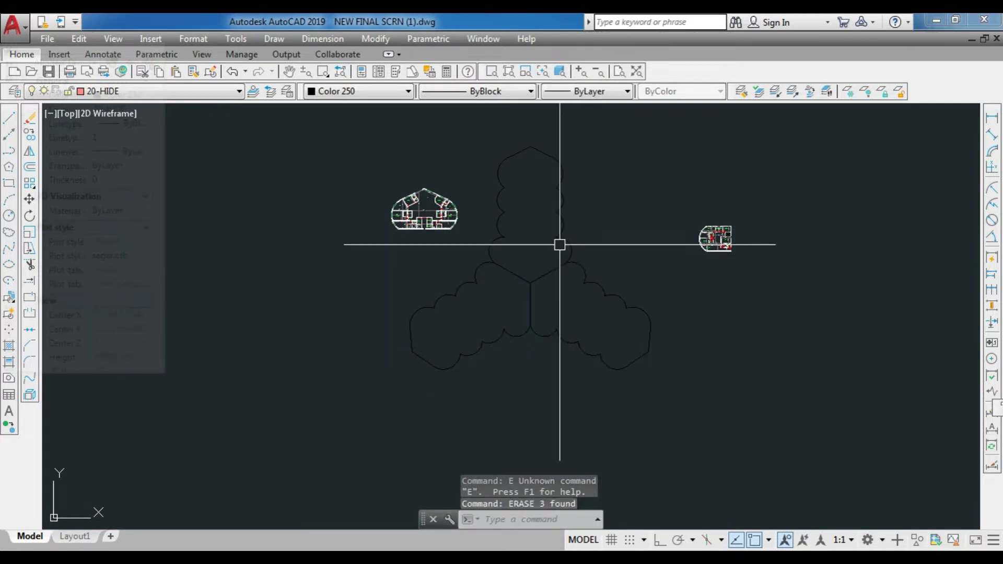
Step: Mirror the whole three-wing outline about the right diagonal centre line, keeping the source object
left_click(571, 247)
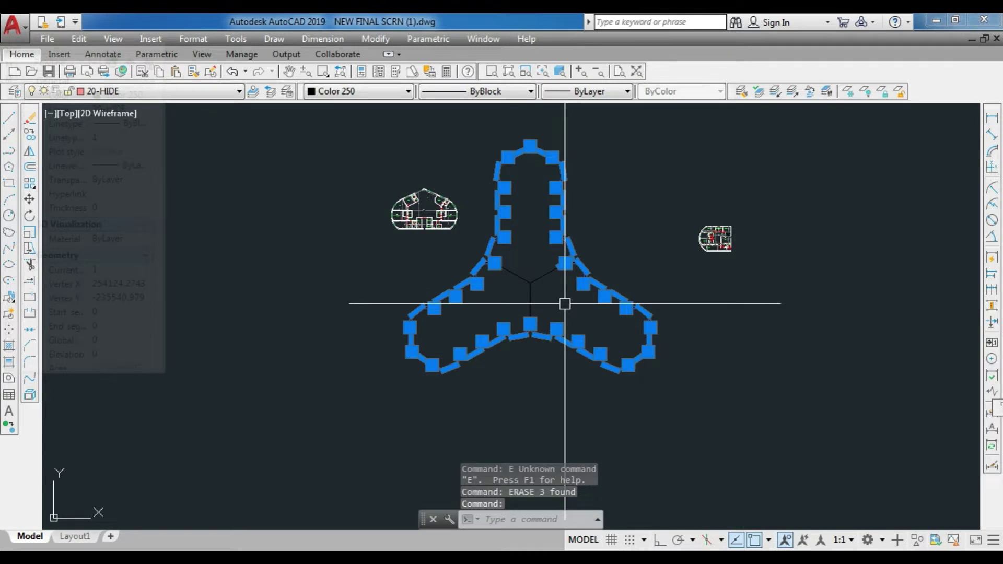
type("MI")
key("Return")
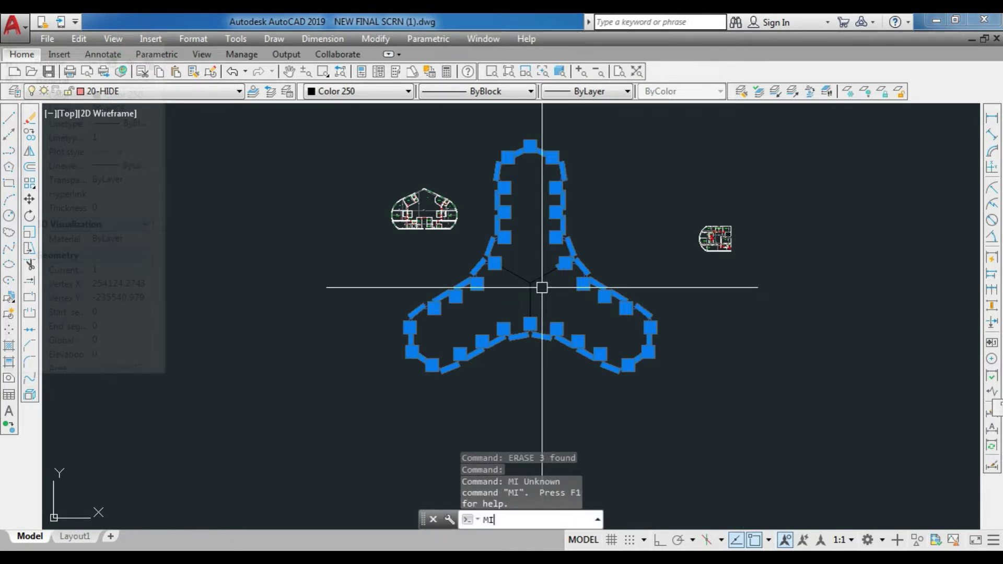
key("Return")
left_click(539, 276)
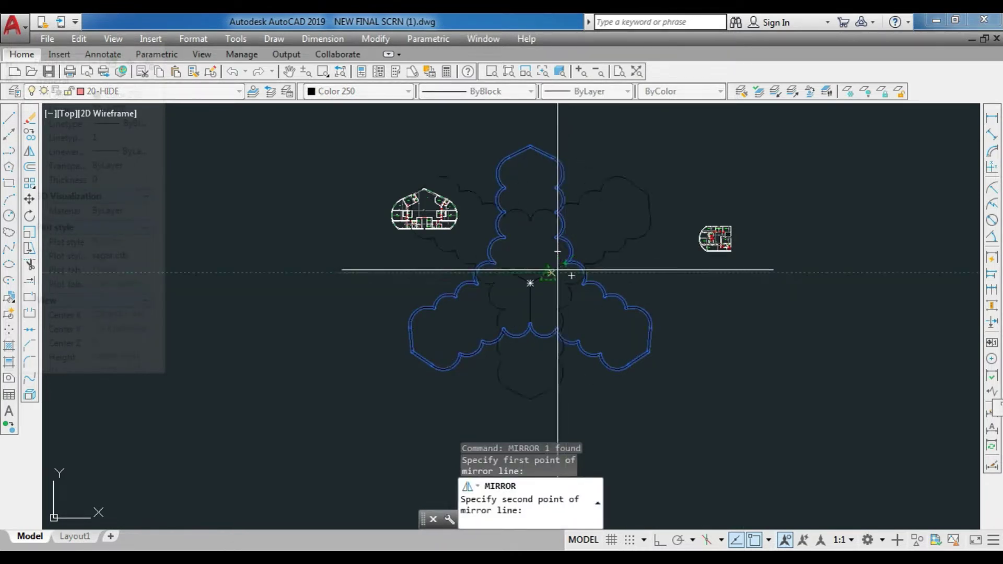
scroll(582, 235, "up", 5)
left_click(607, 199)
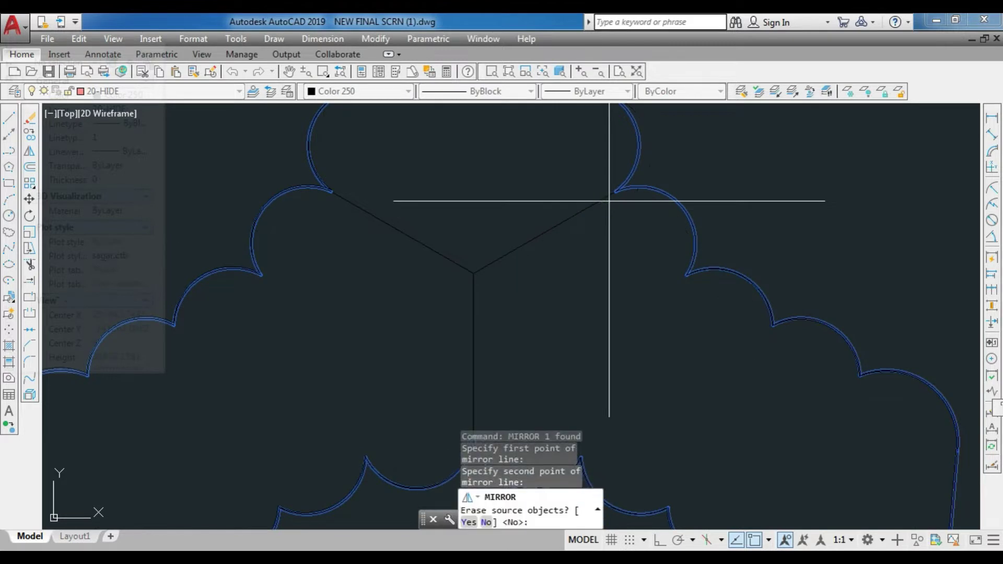
type("N")
key("Return")
Step: Erase the duplicate three-wing outline lying over the other one
scroll(595, 234, "down", 3)
left_click(638, 246)
key("Escape")
scroll(699, 280, "up", 4)
left_click(674, 229)
key("Escape")
scroll(619, 240, "up", 3)
key("Escape")
left_click(652, 214)
type("e")
key("Return")
scroll(620, 287, "down", 5)
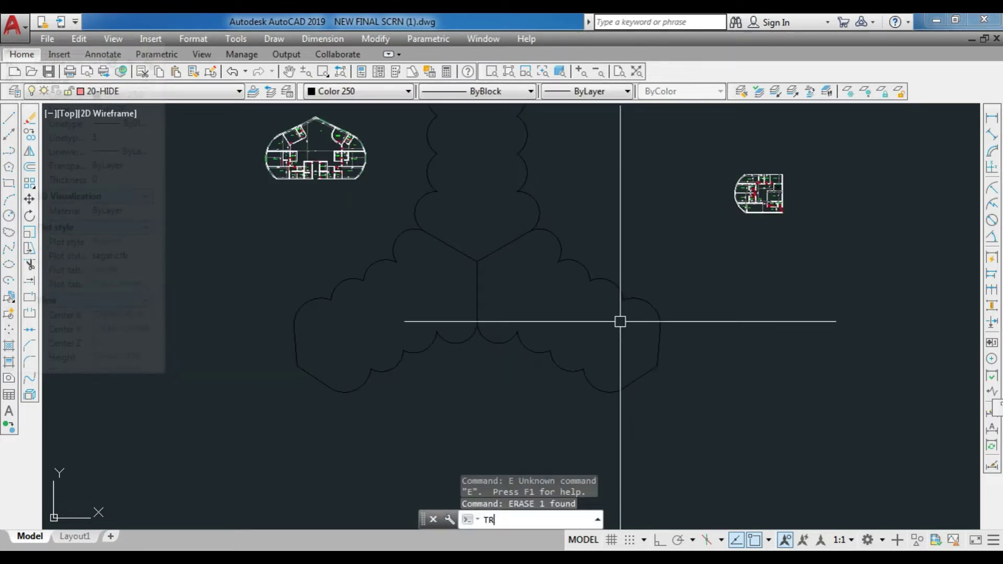
Step: Trim away the arc that joins the right wing to the top wing at the end of the diagonal line
type("TR")
key("Return")
key("Return")
scroll(564, 260, "up", 3)
left_click(544, 213)
left_click(540, 221)
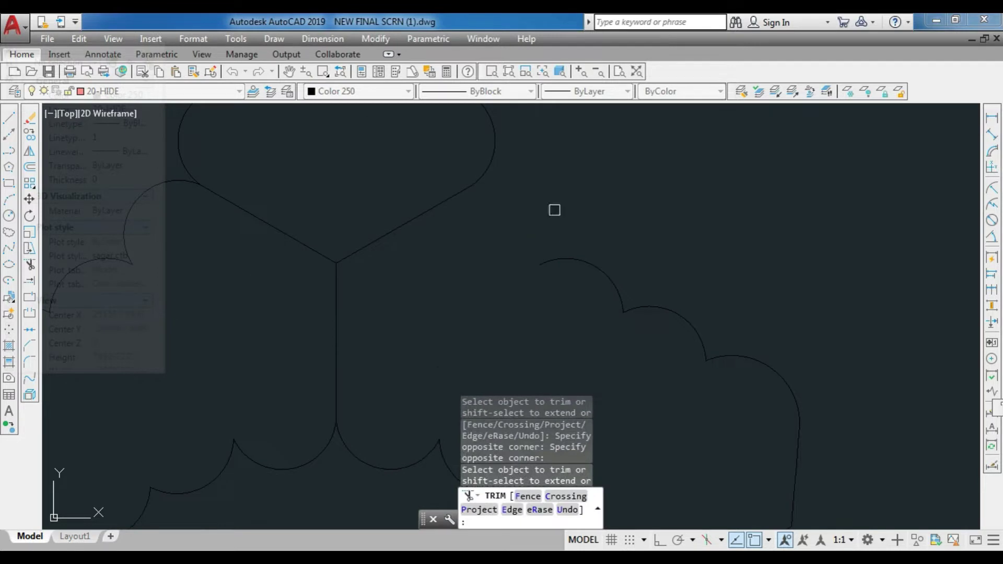
scroll(540, 221, "down", 3)
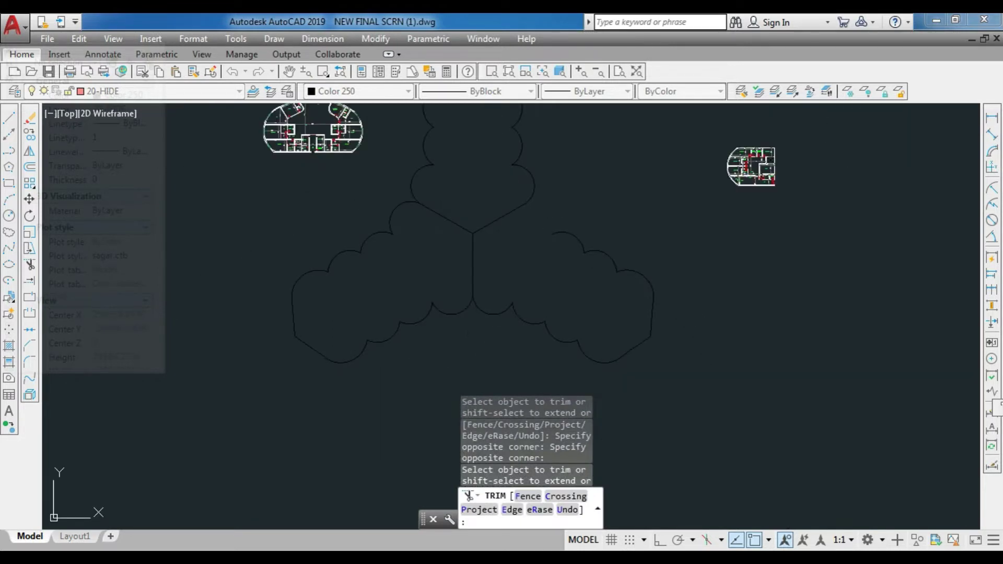
Step: Trim away the lower arcs on both sides of the vertical centre line to separate the two lower wings
left_click(494, 311)
left_click(494, 310)
left_click(463, 314)
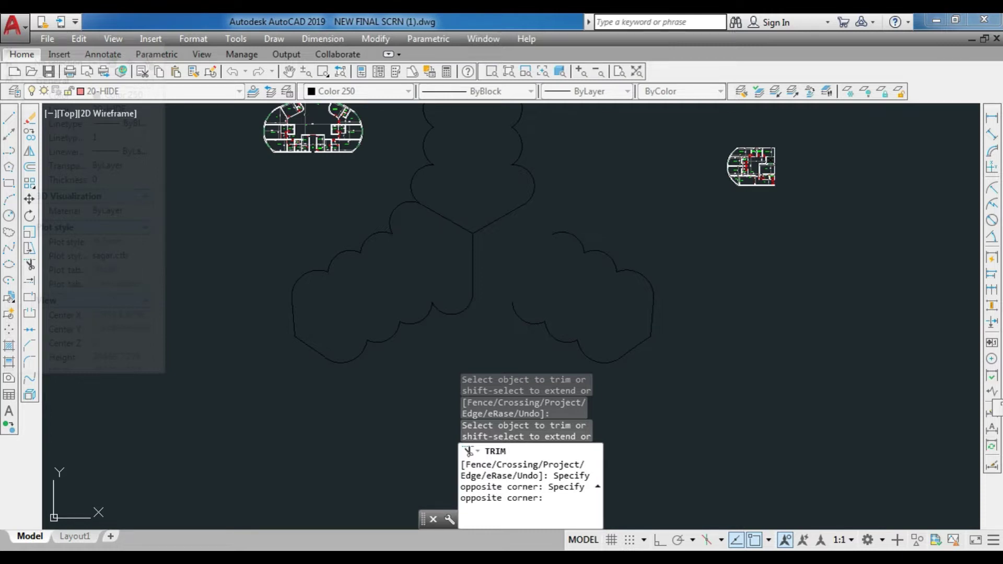
left_click(437, 298)
scroll(406, 204, "up", 5)
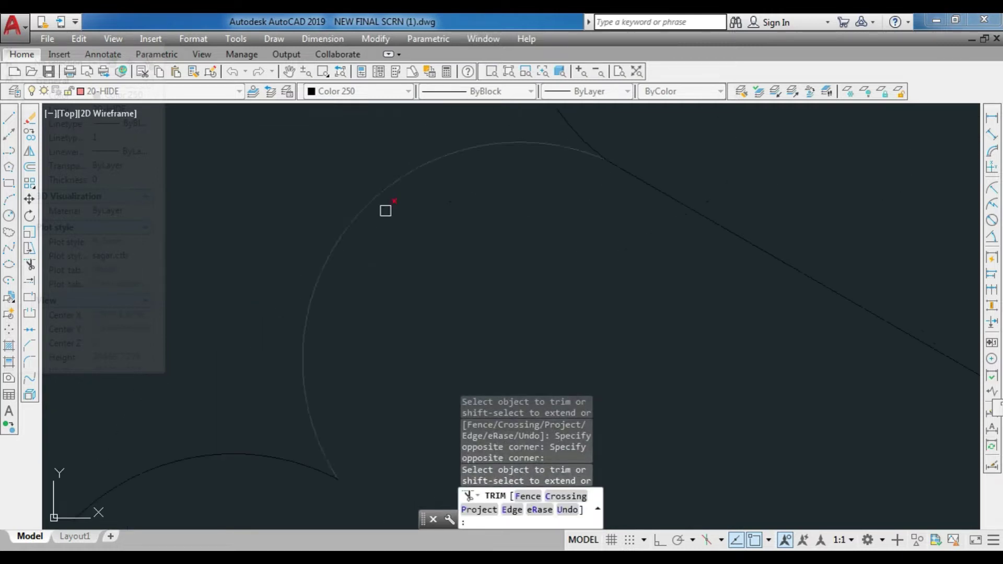
scroll(399, 182, "down", 5)
Step: Erase the outlines of the left and right lower wings, keeping the top wing and the three centre lines
key("Escape")
key("Escape")
left_click(452, 234)
left_click(284, 358)
type("E")
key("space")
left_click(727, 271)
left_click(608, 371)
key("space")
scroll(556, 384, "down", 2)
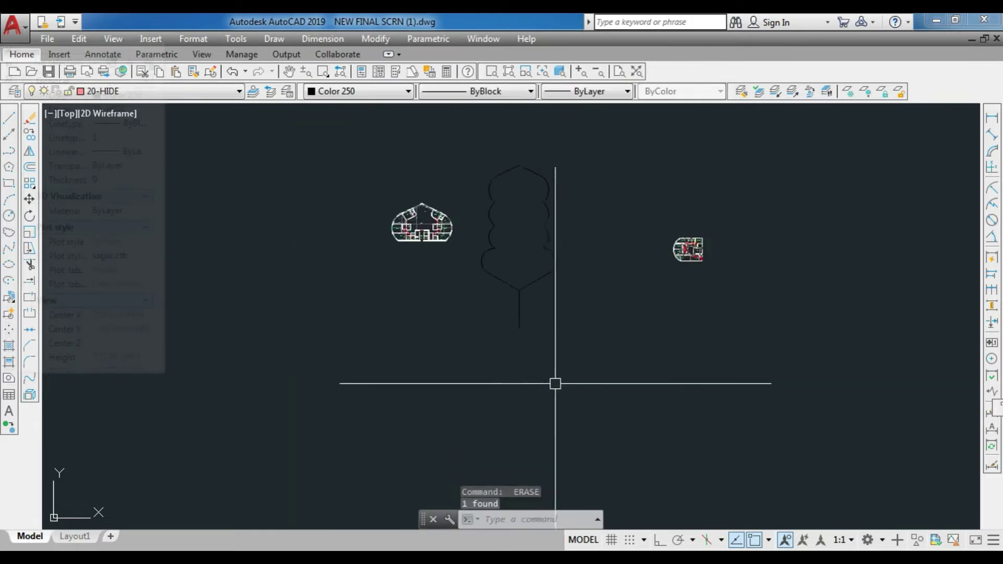
Step: Mirror the top wing outline about the right diagonal centre line, keeping the source object
left_click(543, 236)
left_click(527, 253)
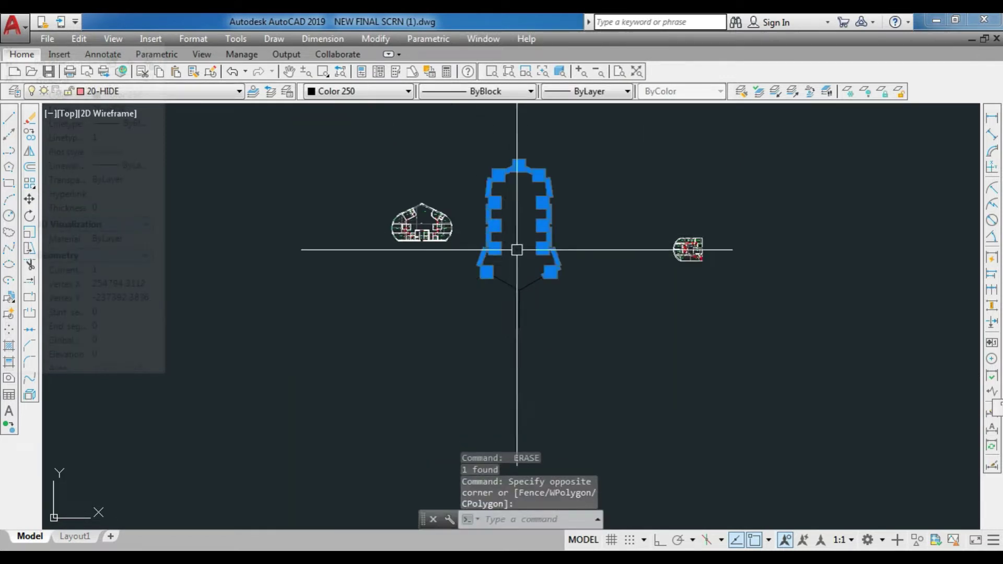
scroll(523, 293, "up", 2)
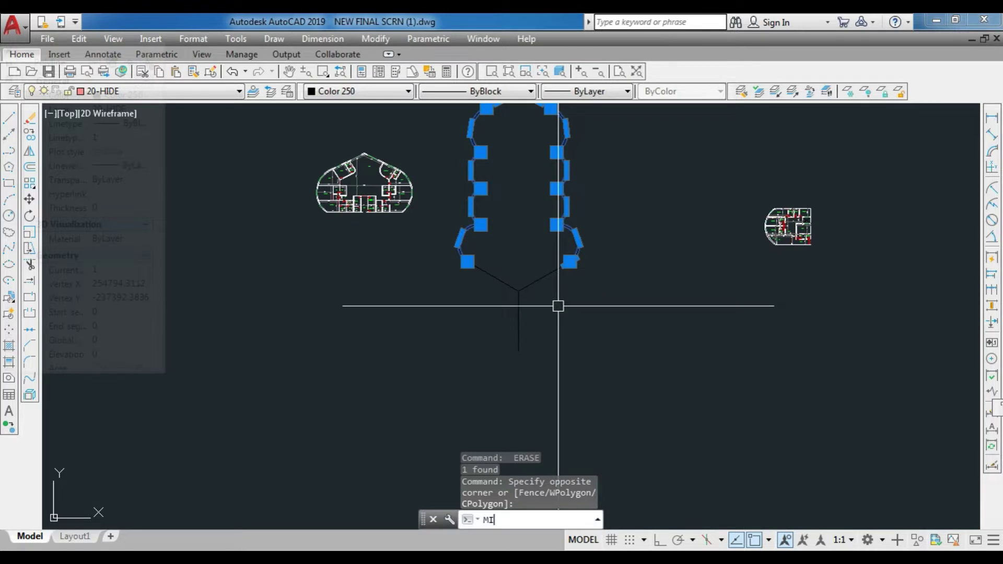
type("MI")
key("Return")
scroll(533, 293, "up", 3)
left_click(490, 284)
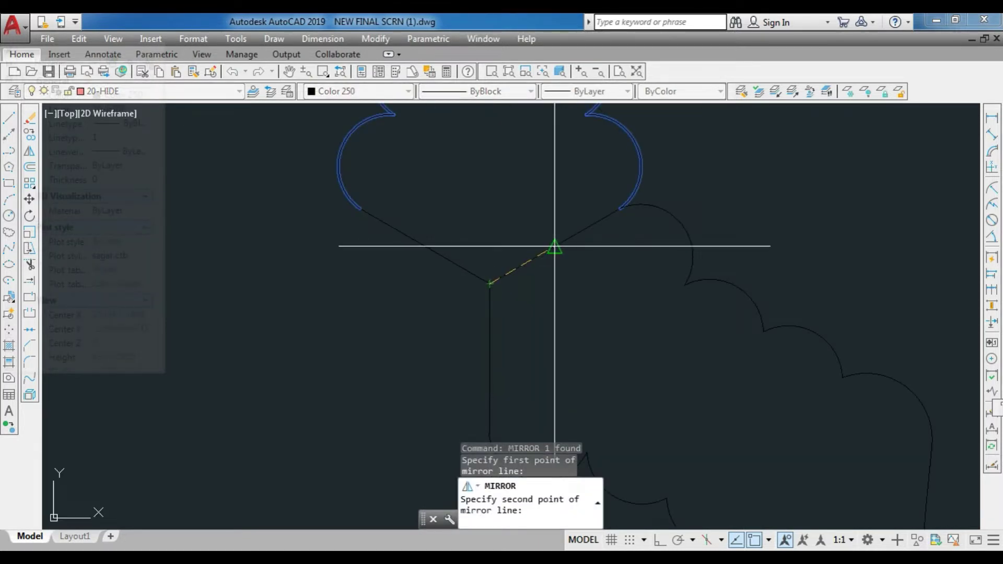
left_click(566, 236)
key("Return")
Step: Mirror the lower right wing about the vertical centre line to form the left wing, keeping the source object
scroll(623, 205, "up", 3)
scroll(577, 259, "up", 2)
scroll(567, 176, "down", 6)
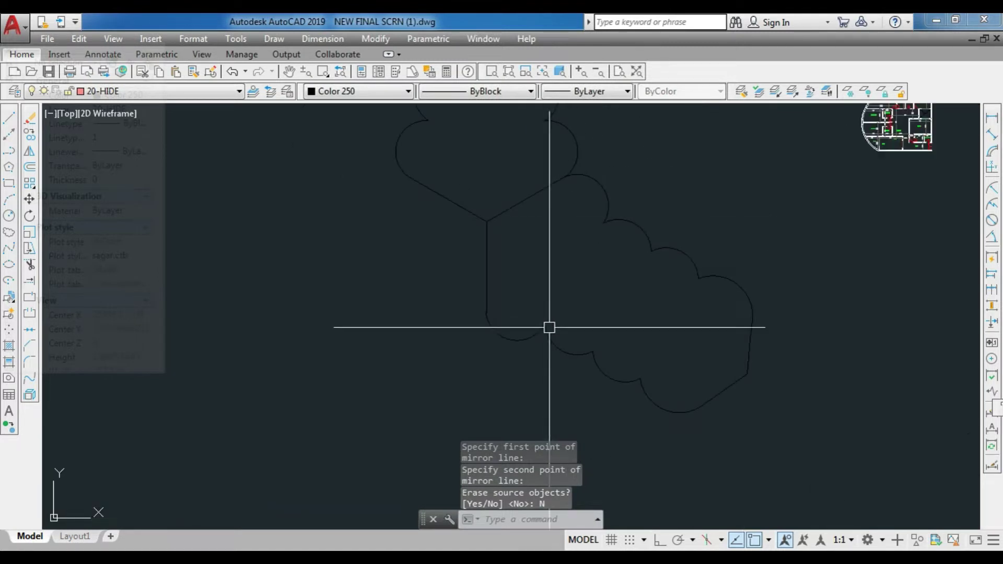
scroll(463, 325, "up", 5)
scroll(512, 312, "up", 2)
scroll(523, 324, "down", 4)
left_click(556, 364)
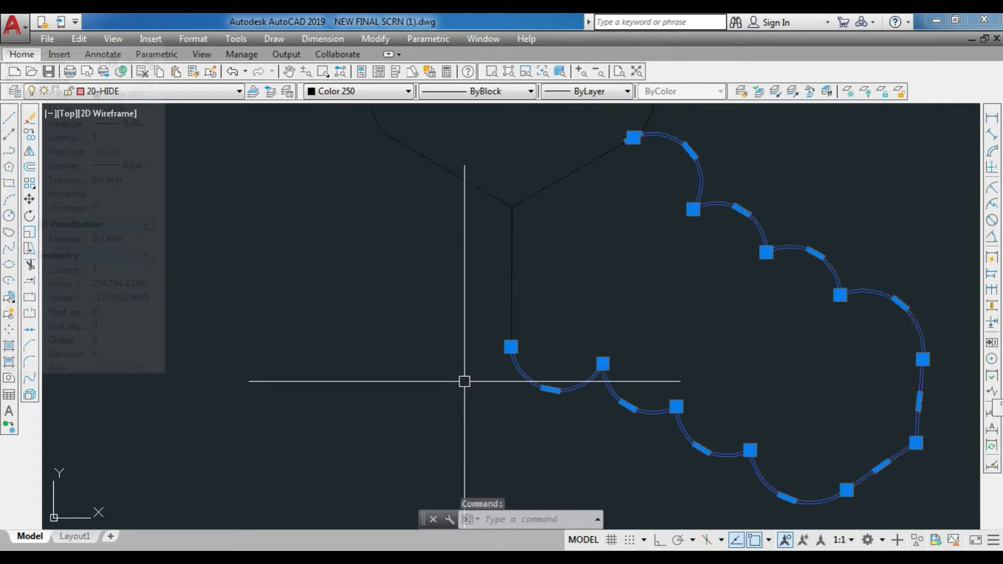
scroll(464, 382, "down", 4)
key("Return")
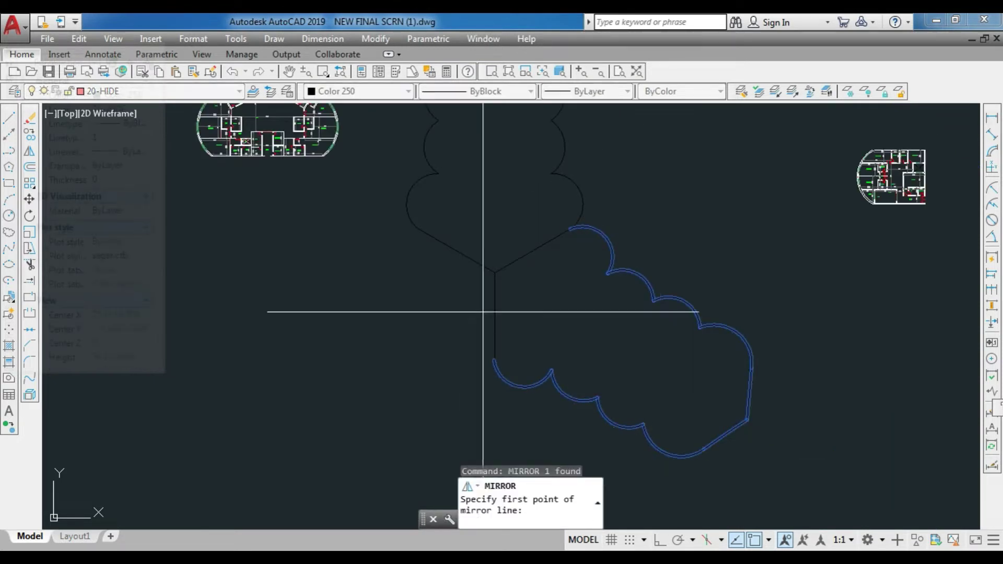
left_click(495, 301)
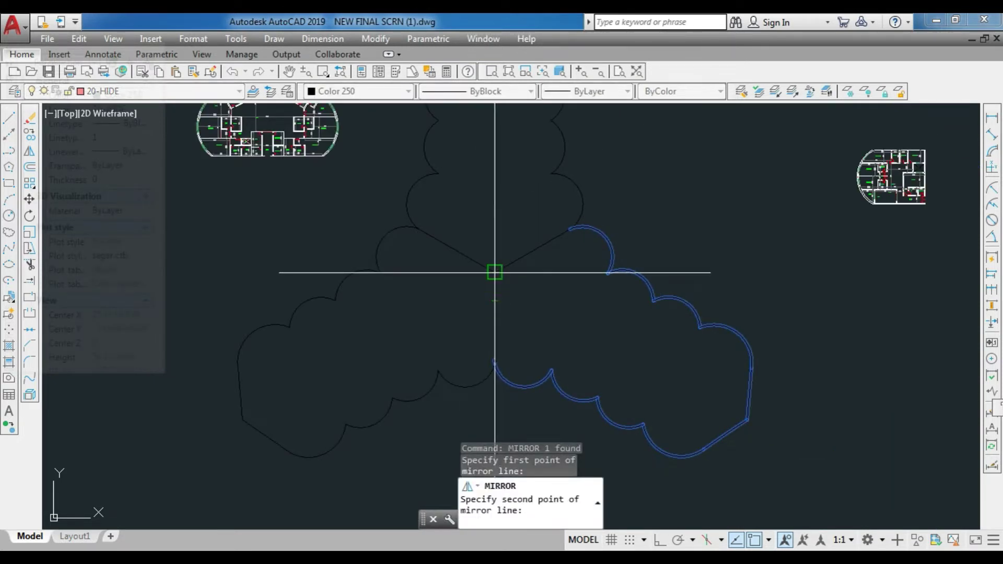
scroll(494, 272, "up", 5)
left_click(509, 232)
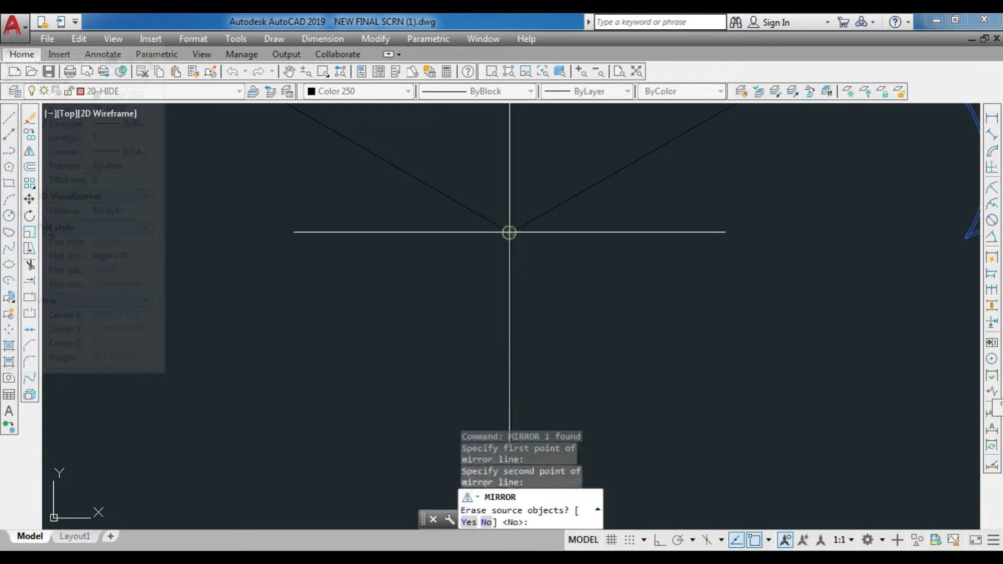
type("N")
key("Return")
Step: With Ortho on, draw a vertical line from the centre junction down past the point where the two lower wings meet
scroll(551, 242, "down", 3)
scroll(425, 204, "up", 5)
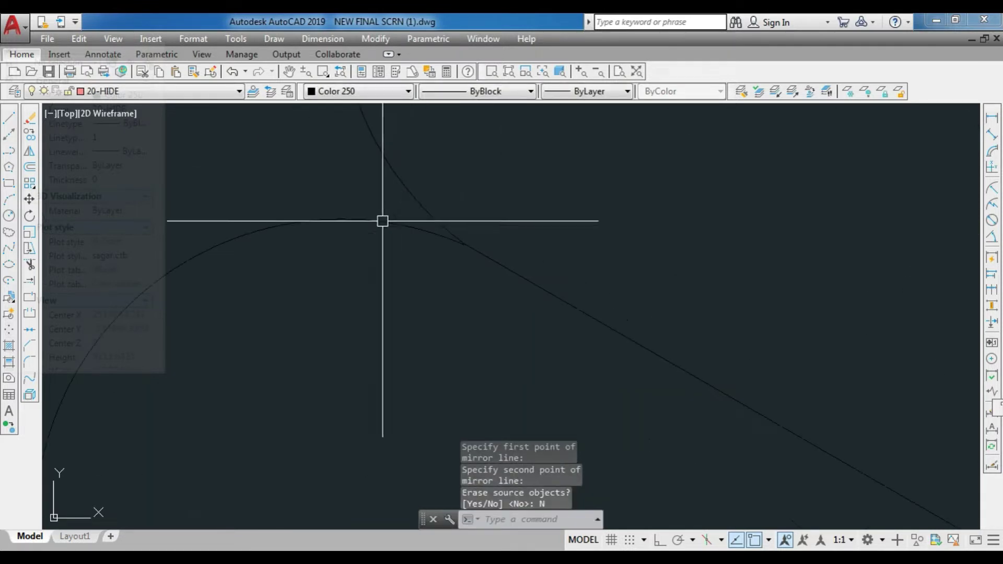
scroll(411, 204, "down", 3)
type("l")
key("Return")
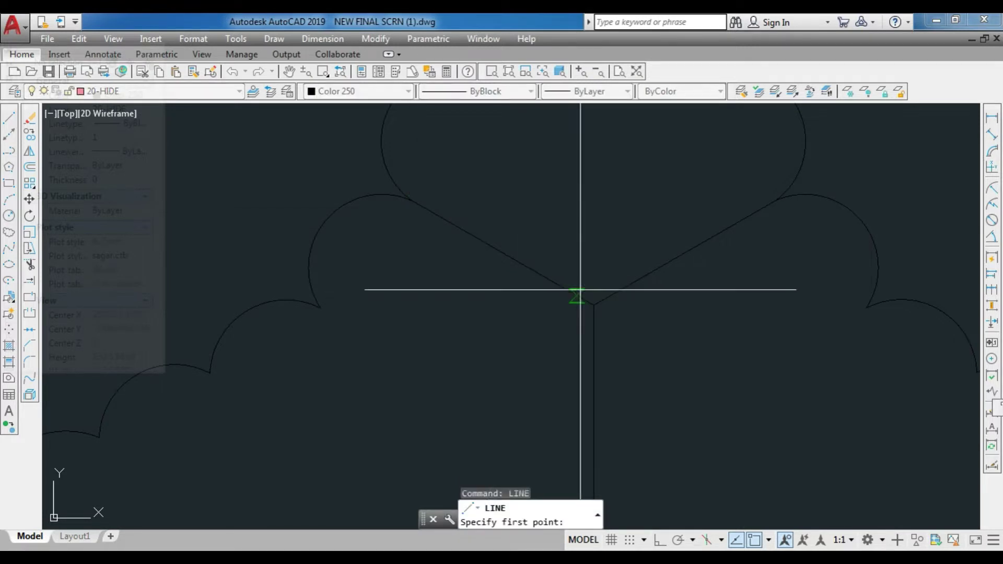
left_click(593, 304)
scroll(550, 286, "down", 3)
key("F8")
scroll(549, 308, "up", 5)
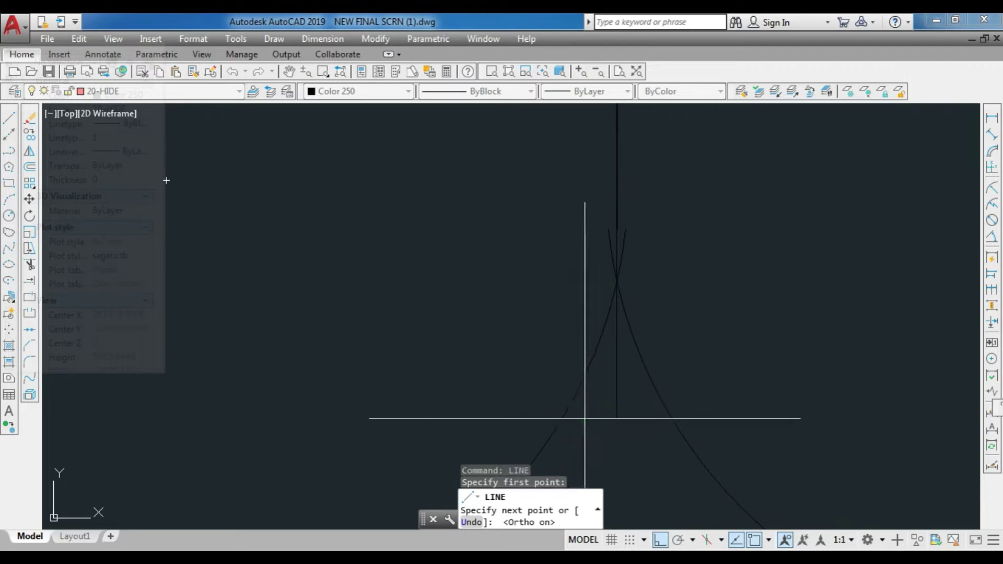
scroll(615, 353, "up", 4)
left_click(606, 406)
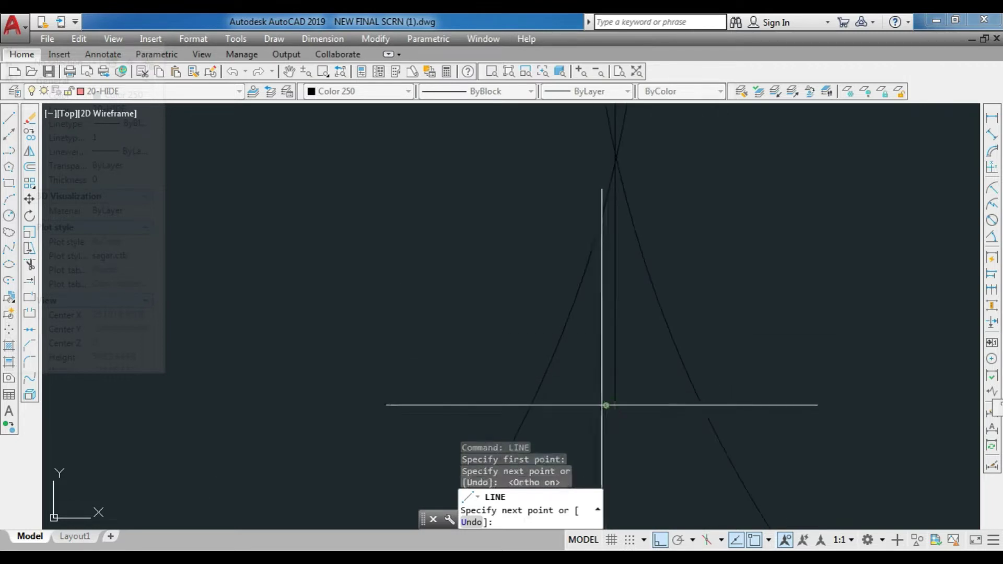
scroll(572, 408, "down", 2)
key("Escape")
key("Escape")
left_click(627, 127)
left_click(580, 152)
key("Escape")
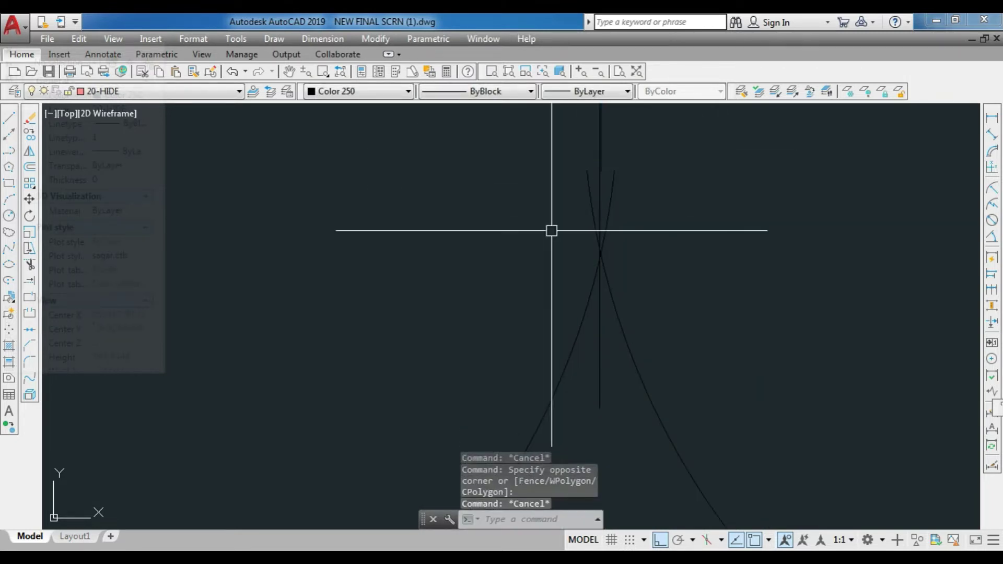
Step: Trim the crossing arc ends where the two lower wings meet at the vertical line
type("tr")
key("Return")
key("Return")
left_click(613, 207)
left_click(616, 208)
left_click(607, 210)
scroll(542, 224, "down", 2)
scroll(539, 225, "up", 8)
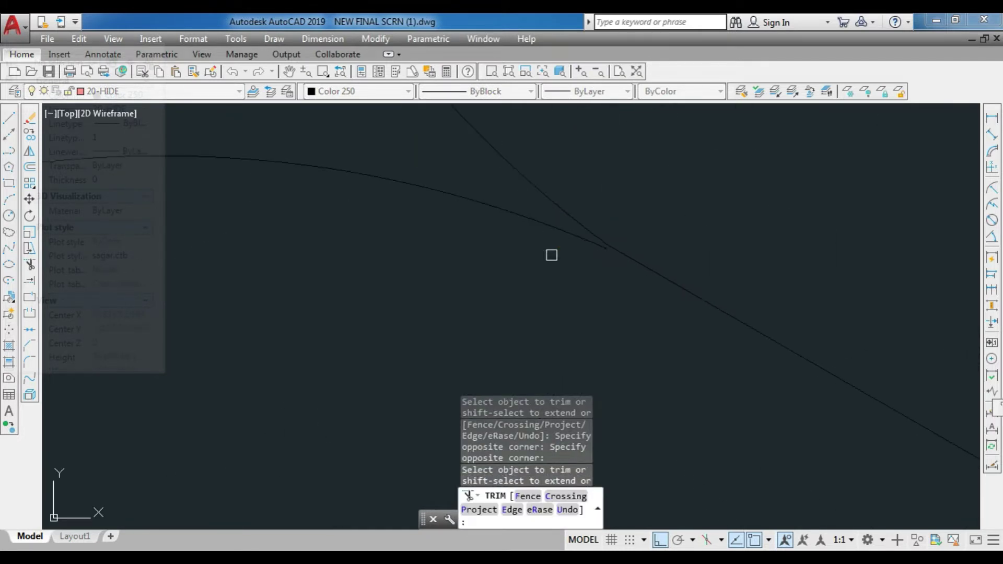
Step: Erase the mirrored left wing outline
key("Escape")
type("E")
key("Escape")
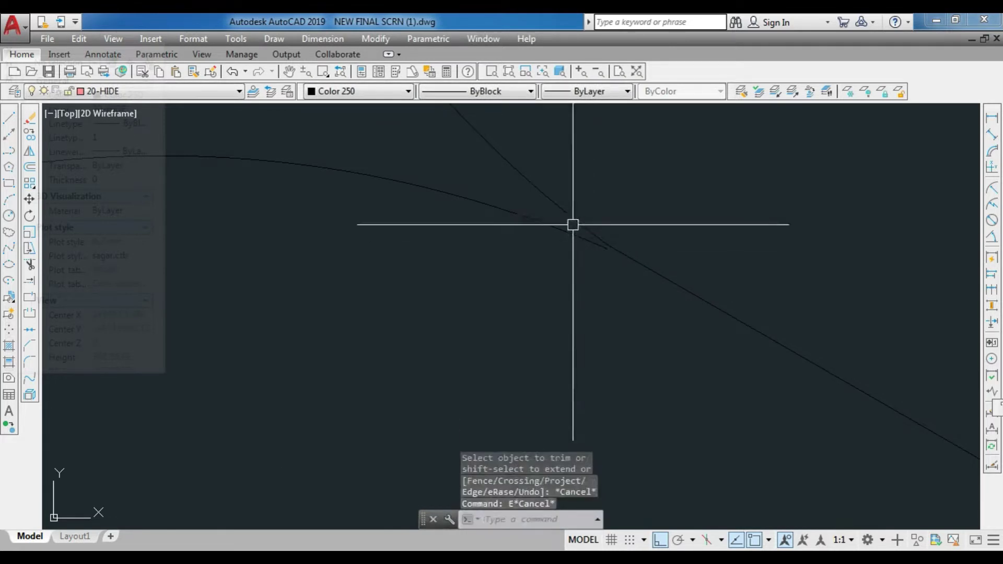
key("Escape")
left_click(549, 225)
type("E")
key("Return")
scroll(488, 189, "down", 10)
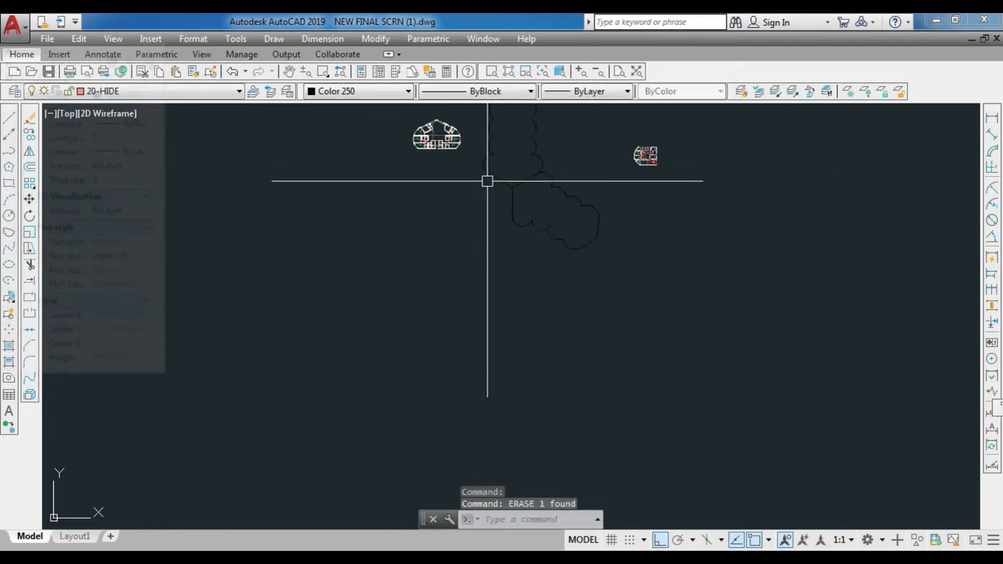
Step: Erase the mirrored right wing outline so that only the top wing and the centre lines remain
left_click(567, 232)
left_click(533, 256)
type("E")
scroll(518, 189, "up", 5)
left_click(445, 213)
left_click(551, 302)
type("E")
key("Escape")
key("Escape")
scroll(520, 324, "down", 2)
left_click(519, 217)
key("Escape")
left_click(529, 227)
key("Escape")
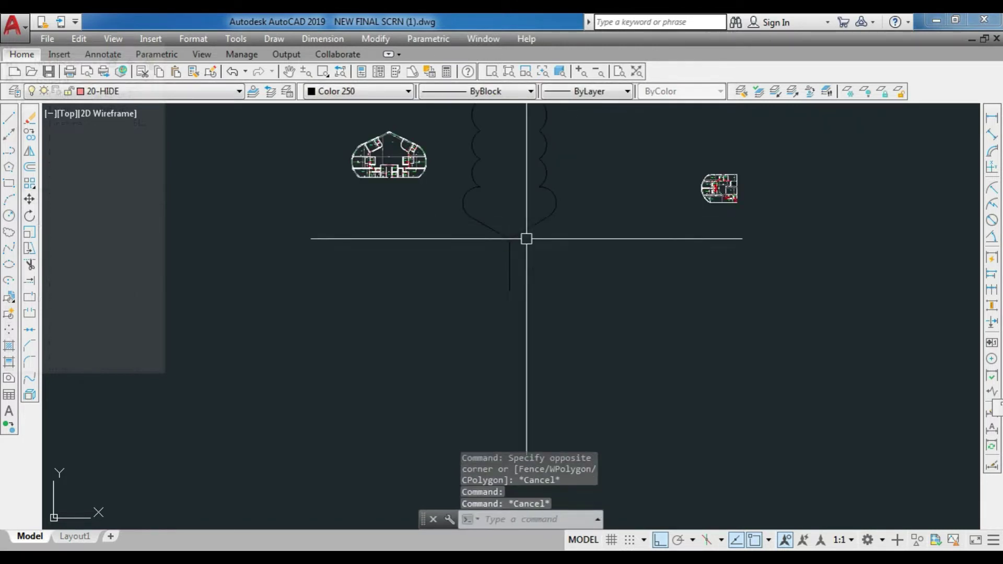
Step: Mirror the top wing about the right diagonal centre line again to form the lower right wing, keeping the source object
left_click(539, 187)
type("MI")
key("Return")
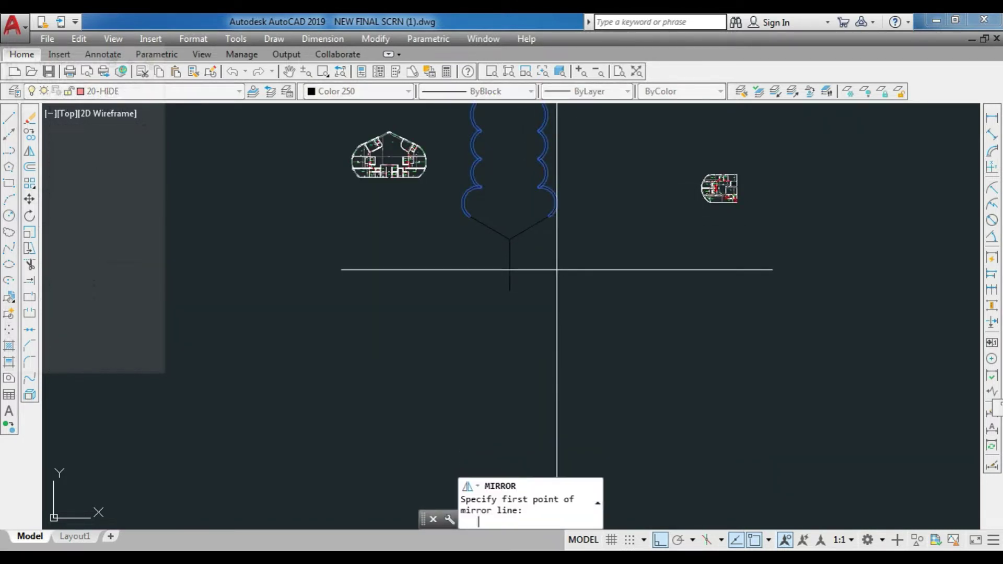
scroll(521, 224, "up", 2)
left_click(528, 227)
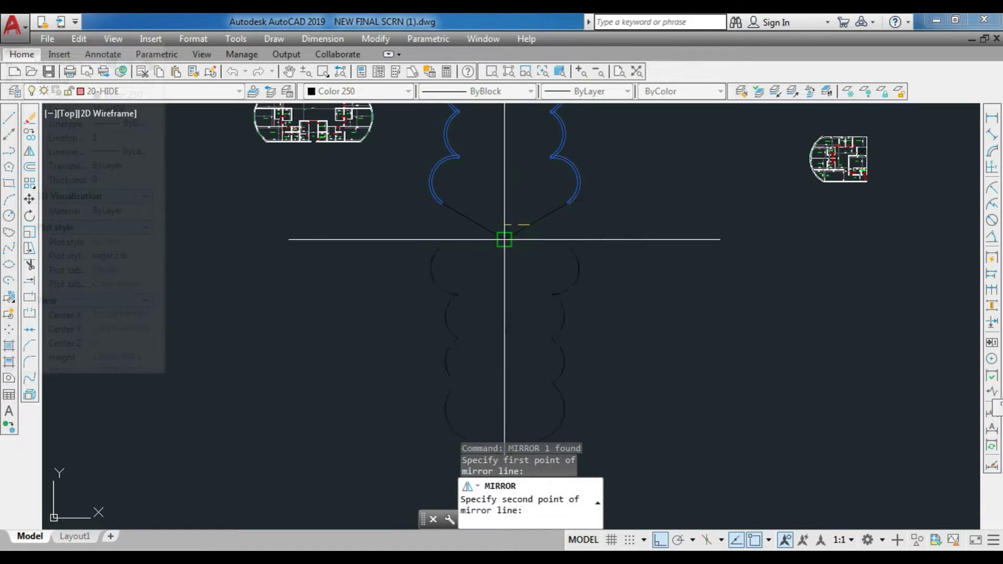
left_click(506, 240)
type("N")
key("Return")
Step: Mirror the new right wing about the vertical centre line to create the lower left wing, keeping the source object
left_click(525, 335)
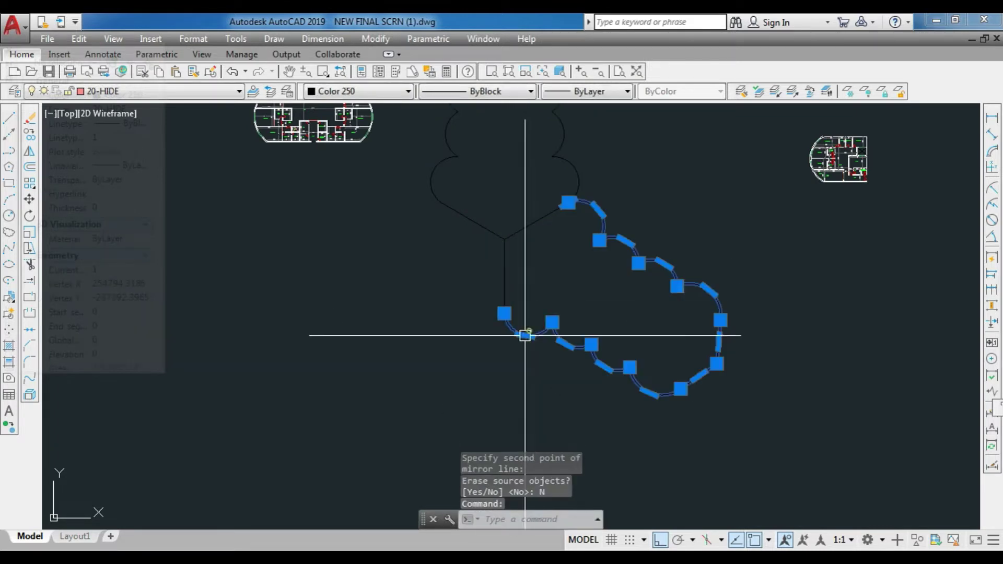
type("MI")
key("Return")
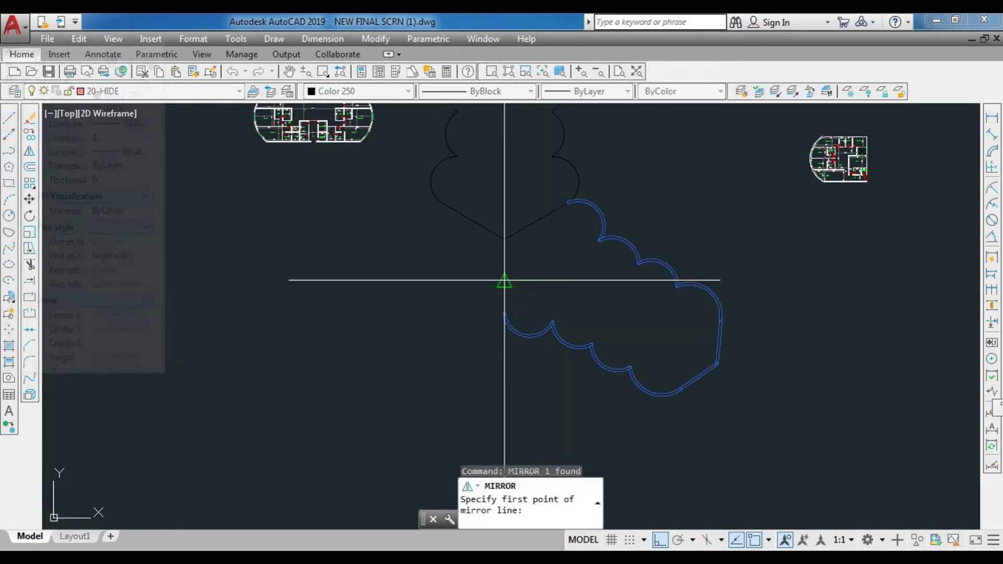
left_click(504, 280)
left_click(500, 240)
key("Return")
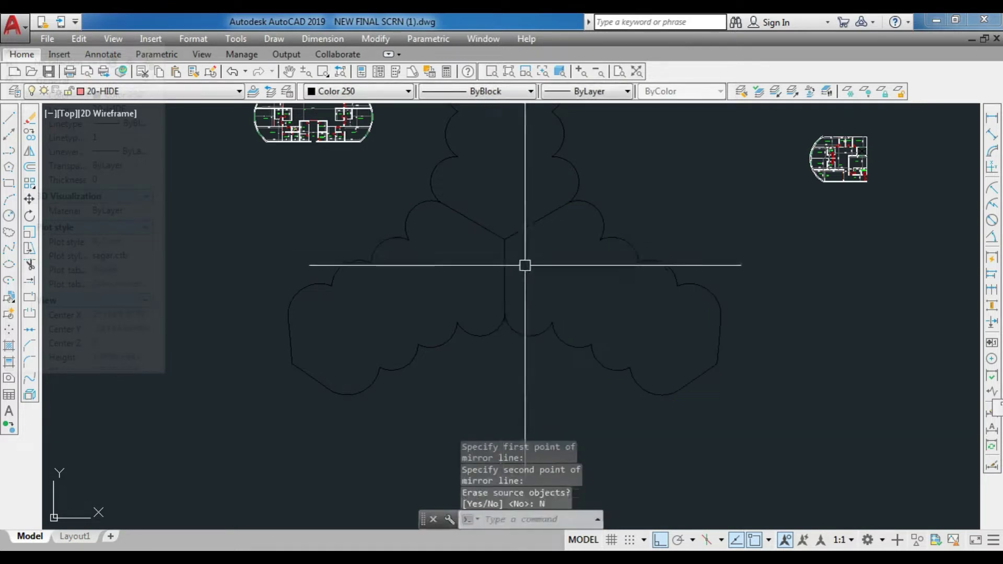
scroll(504, 339, "up", 2)
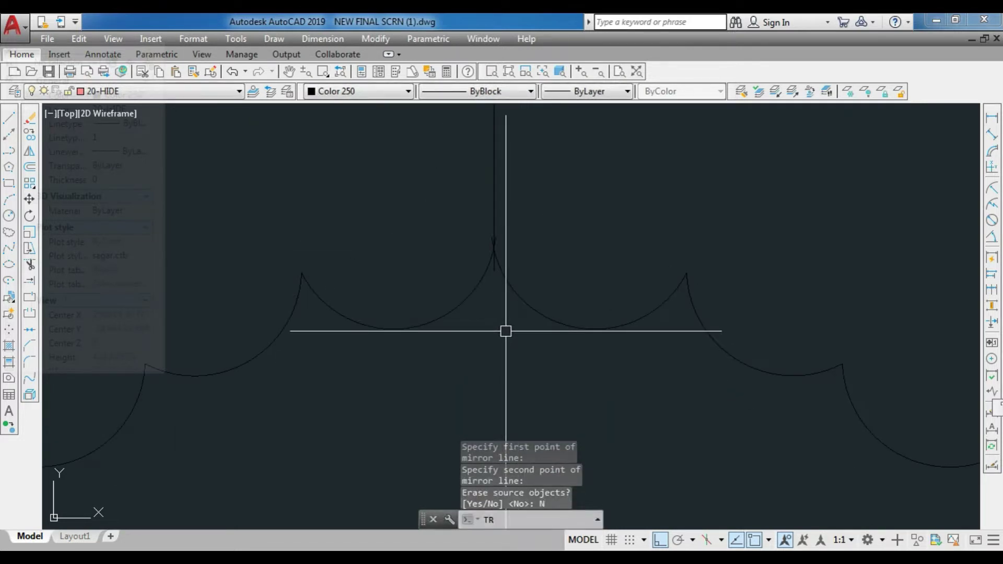
Step: Trim the overlapping arc end where the two lower wings meet at the vertical centre line
key("Return")
scroll(487, 260, "up", 3)
type("TRIM")
key("Return")
key("Return")
scroll(490, 215, "up", 2)
left_click(489, 202)
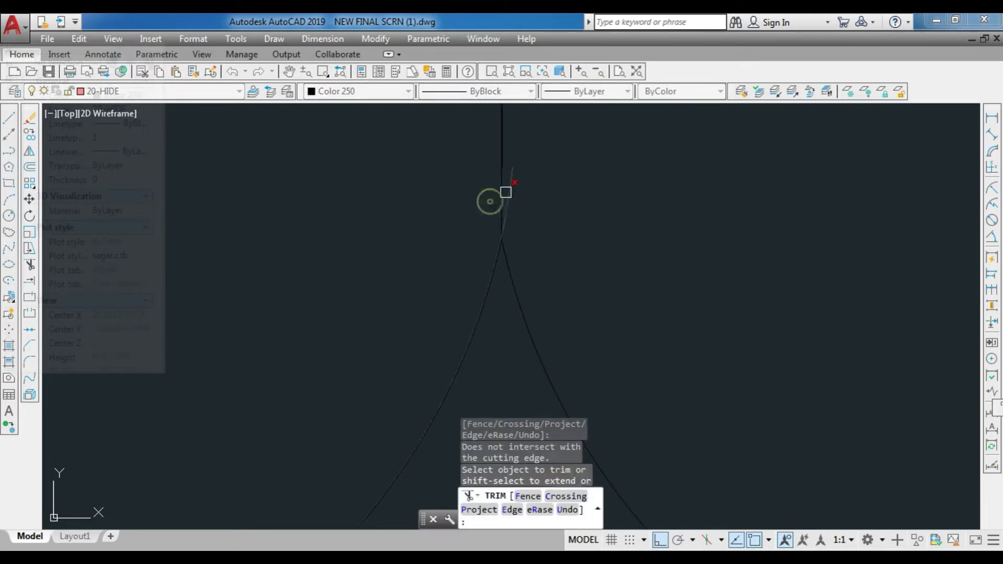
scroll(565, 310, "down", 4)
scroll(484, 242, "up", 4)
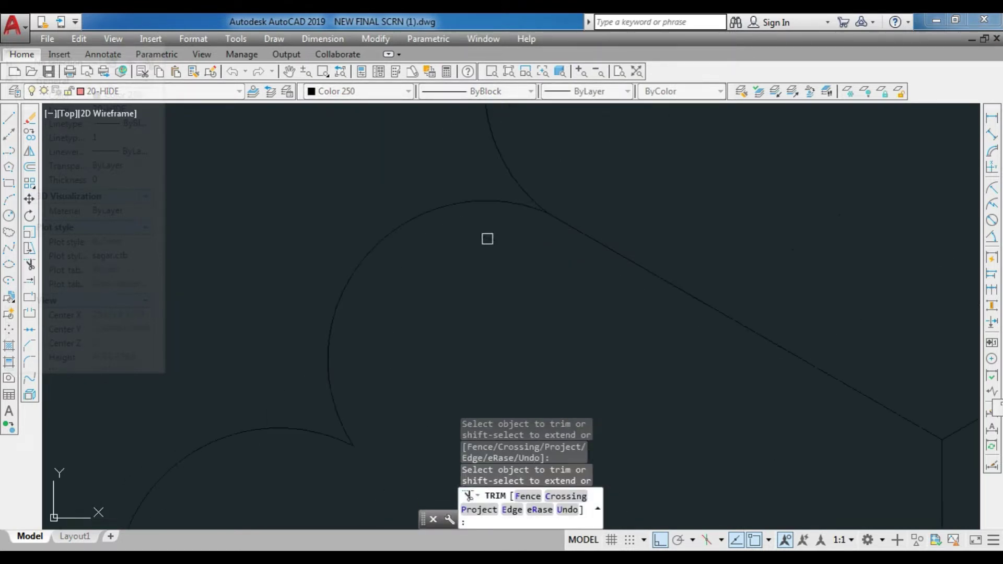
Step: Trim the excess line at the junction of the top and left wings on the diagonal centre line
left_click(617, 247)
key("Escape")
scroll(482, 240, "down", 6)
key("Escape")
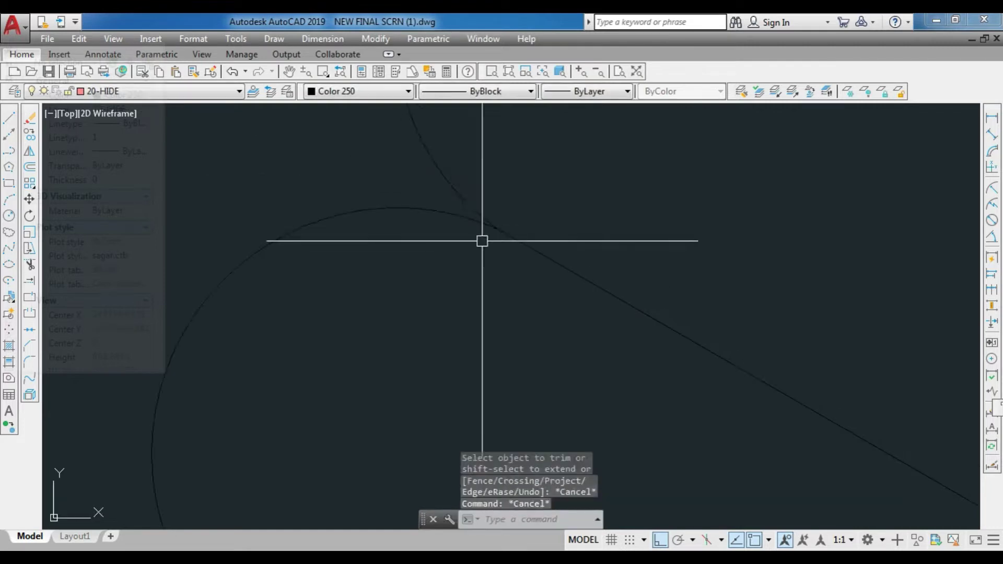
scroll(556, 329, "down", 3)
key("Escape")
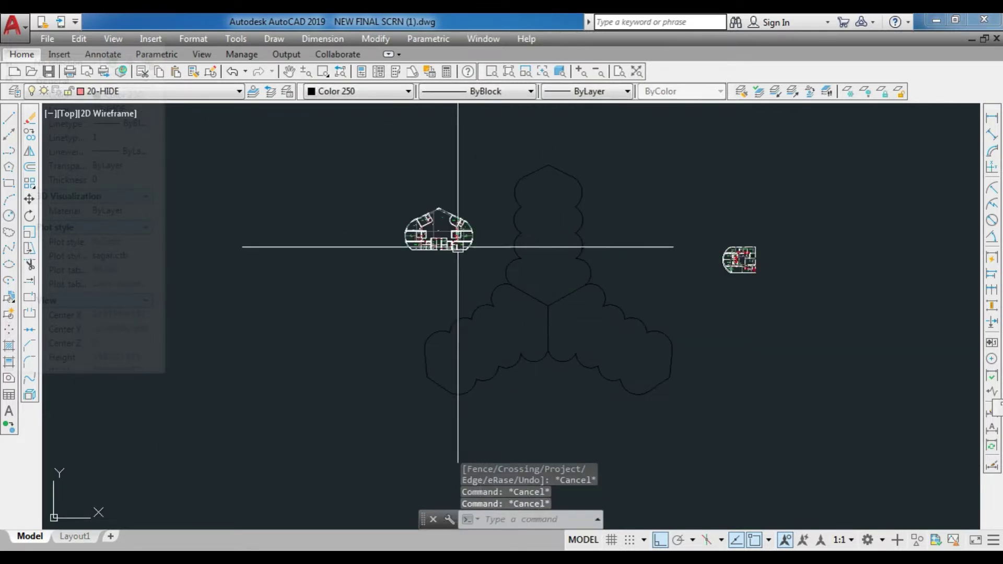
Step: Examine the detailed floor plan around the central lobby, utility room and powder room
scroll(407, 228, "up", 3)
scroll(407, 228, "up", 5)
scroll(475, 293, "down", 2)
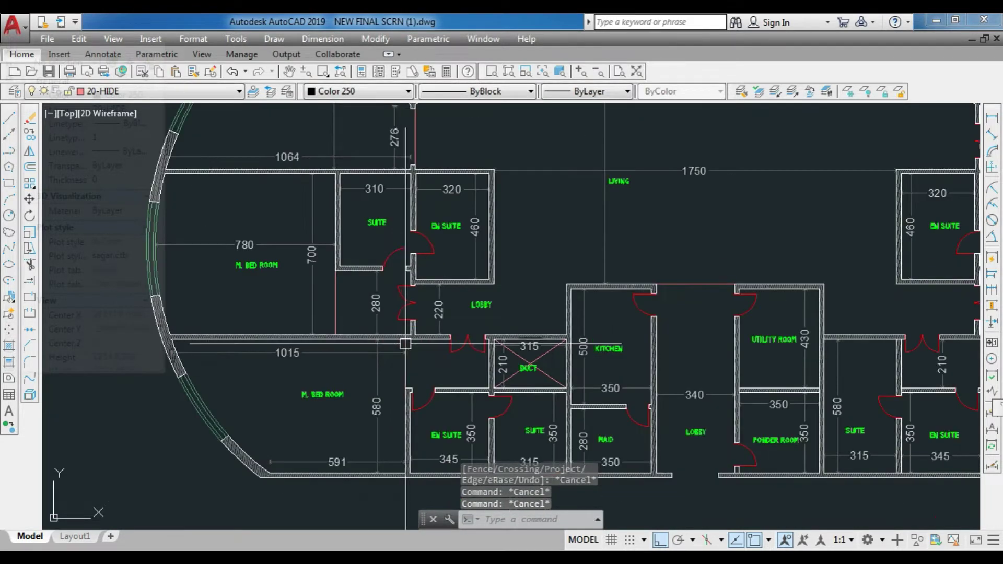
scroll(395, 335, "down", 2)
scroll(609, 436, "up", 4)
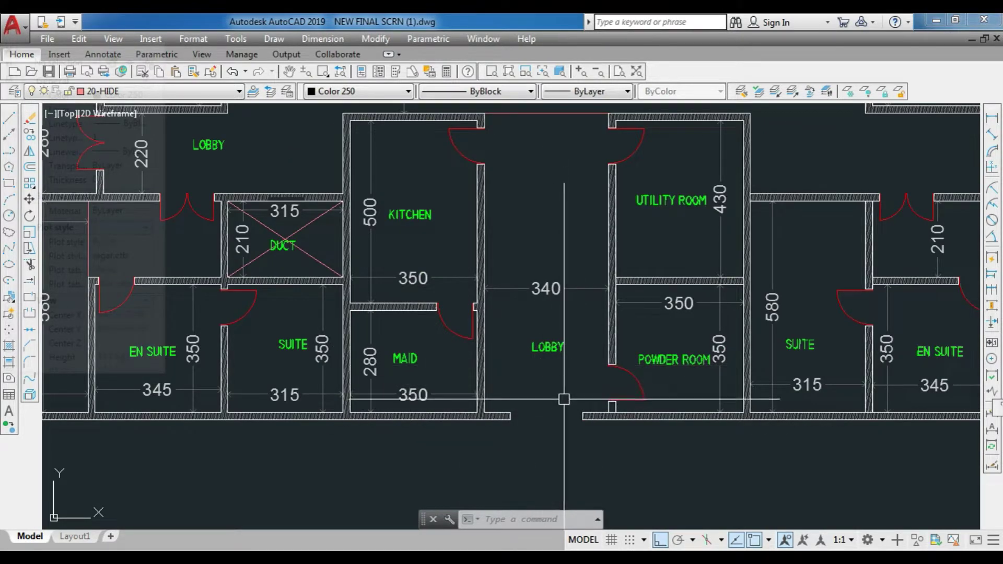
scroll(562, 392, "down", 3)
scroll(558, 366, "up", 5)
scroll(556, 397, "down", 1)
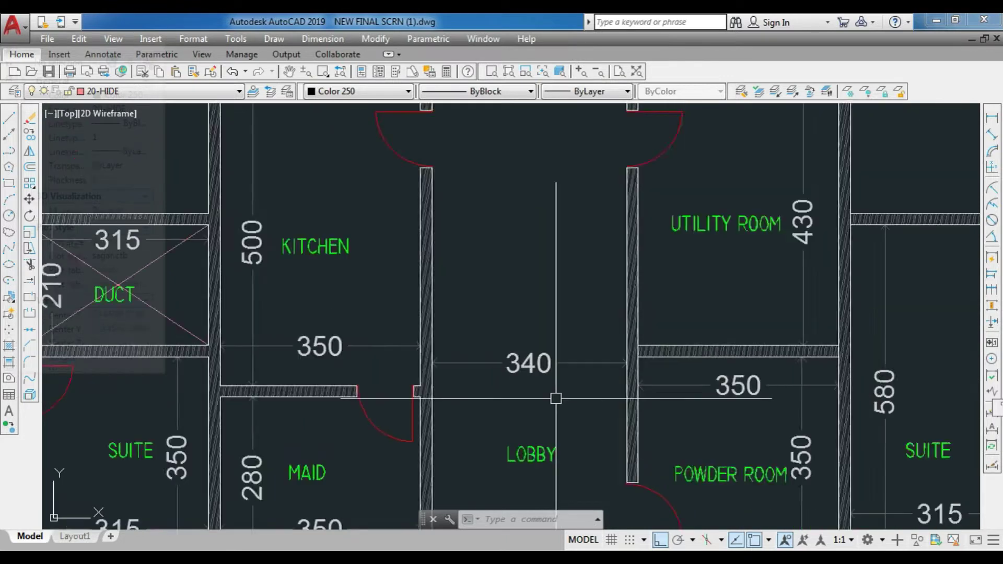
scroll(557, 398, "down", 4)
scroll(662, 443, "up", 6)
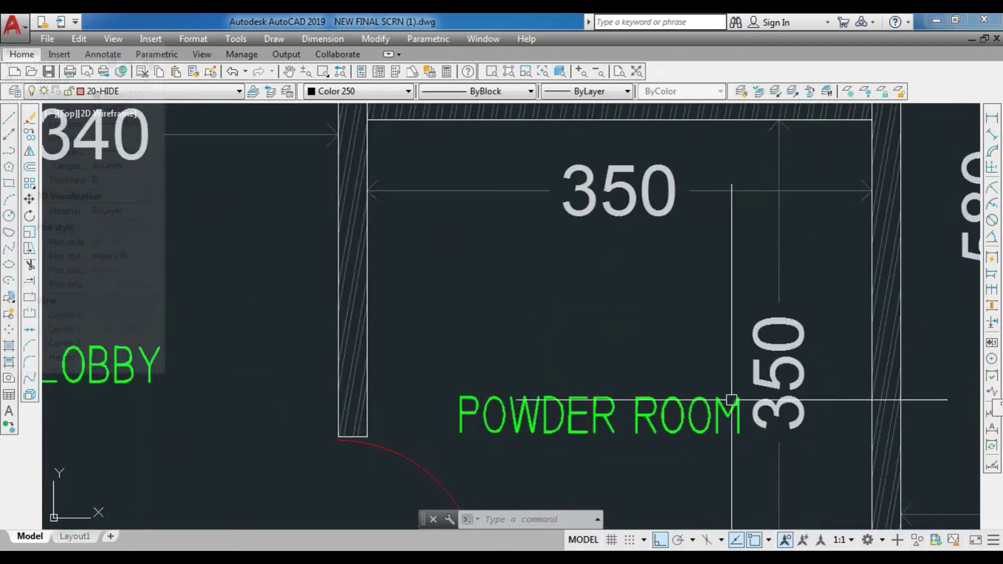
scroll(626, 477, "down", 5)
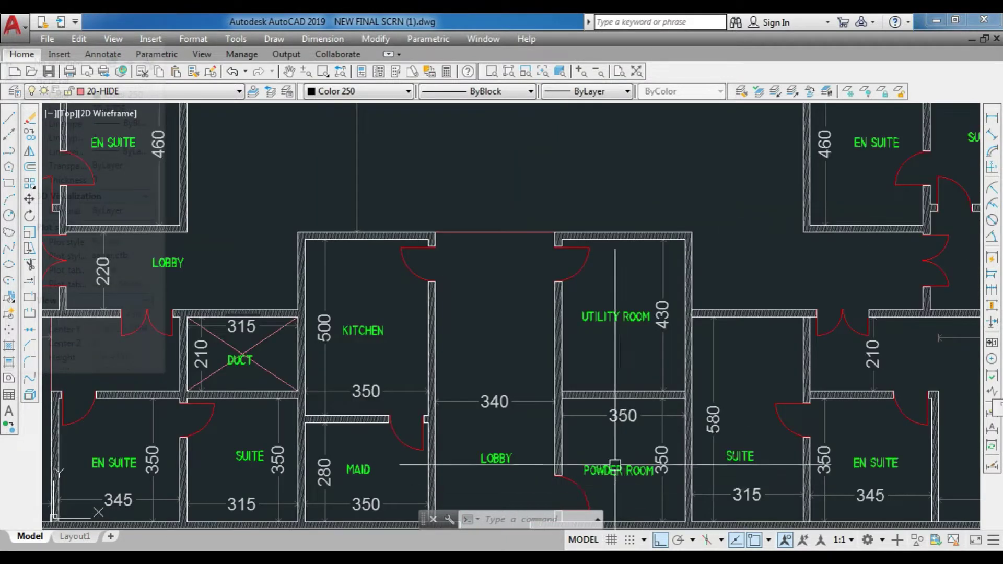
scroll(614, 336, "up", 6)
scroll(677, 289, "down", 2)
scroll(676, 289, "down", 3)
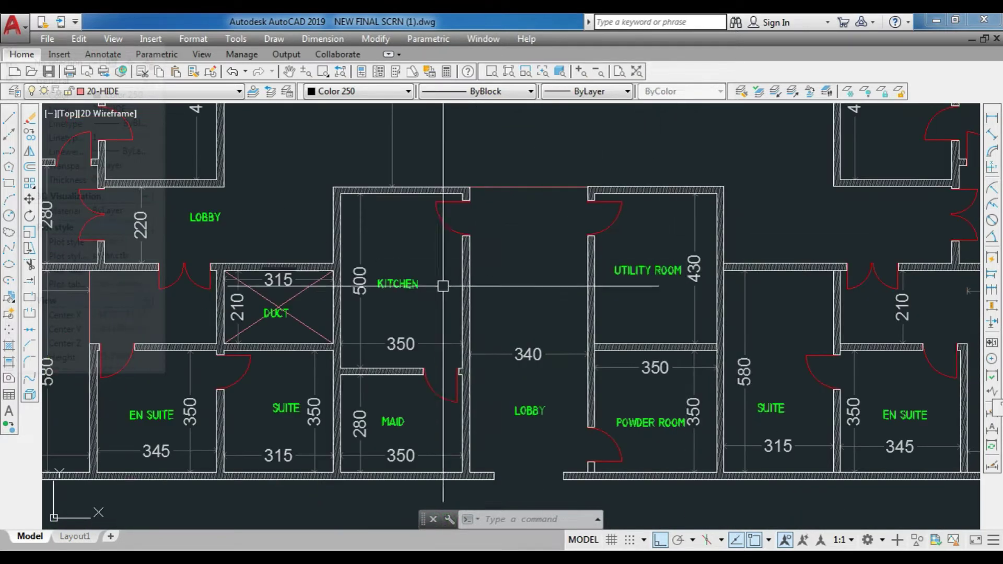
Step: Examine the layout and dimensions of the kitchen and maid room beside the lobby
scroll(481, 280, "up", 3)
scroll(354, 394, "up", 2)
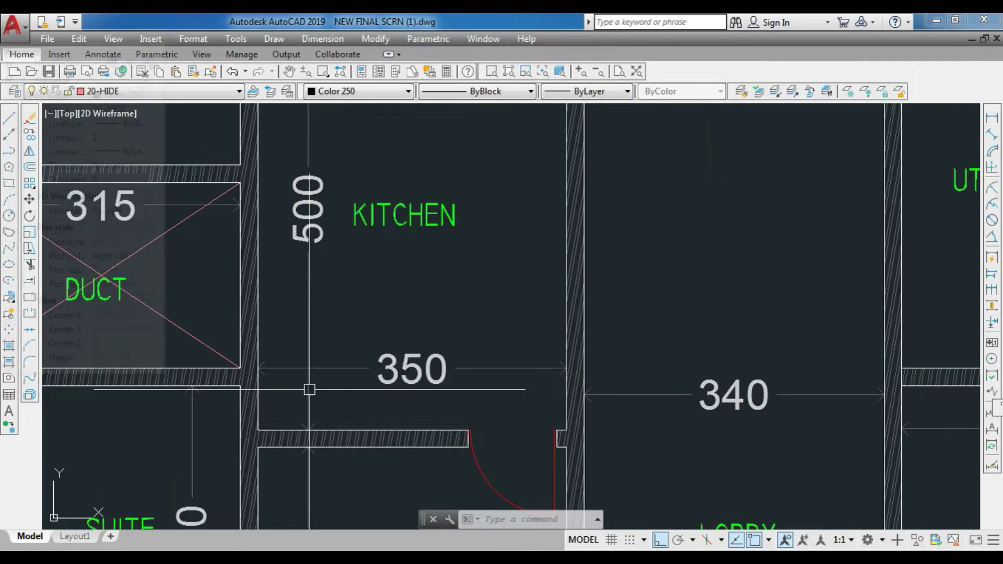
middle_click_drag(403, 300, 610, 117)
middle_click(606, 118)
middle_click(607, 118)
scroll(883, 267, "up", 7)
scroll(481, 403, "up", 8)
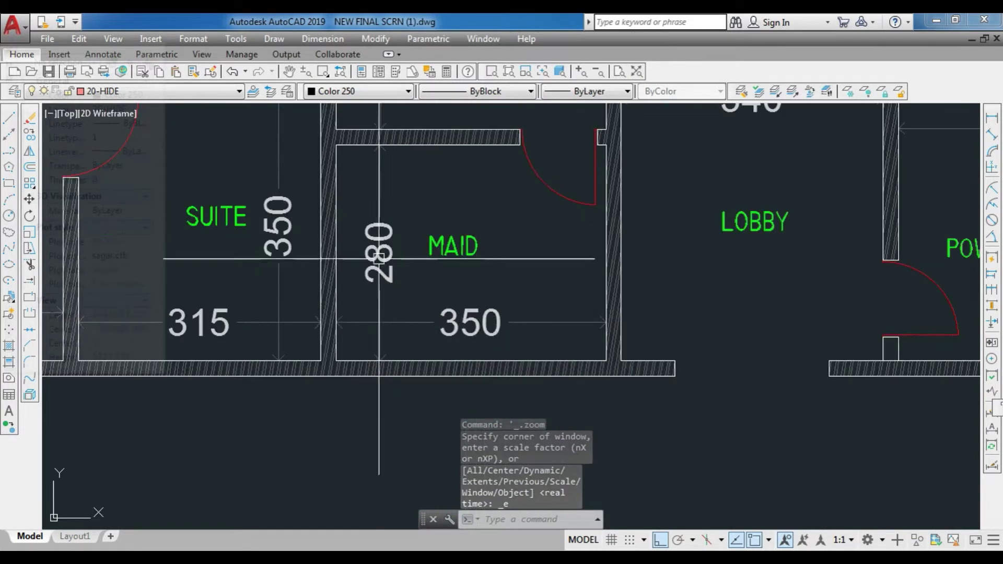
scroll(519, 291, "down", 6)
scroll(518, 244, "up", 3)
scroll(517, 243, "down", 4)
scroll(455, 314, "up", 6)
Step: Examine the living area, the library room and the adjoining guest room with its suite and en suite
scroll(484, 391, "down", 1)
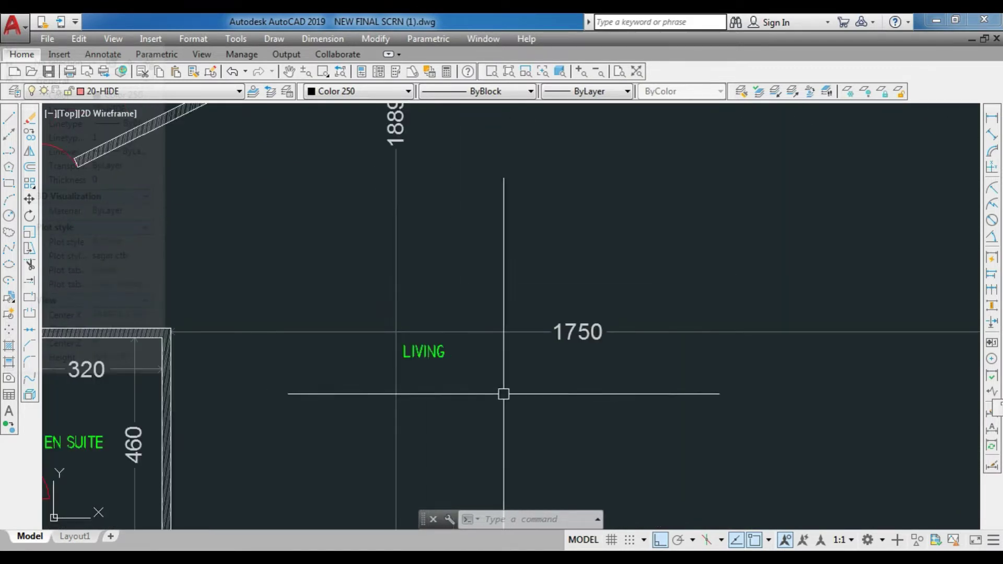
scroll(483, 391, "down", 2)
scroll(503, 424, "down", 3)
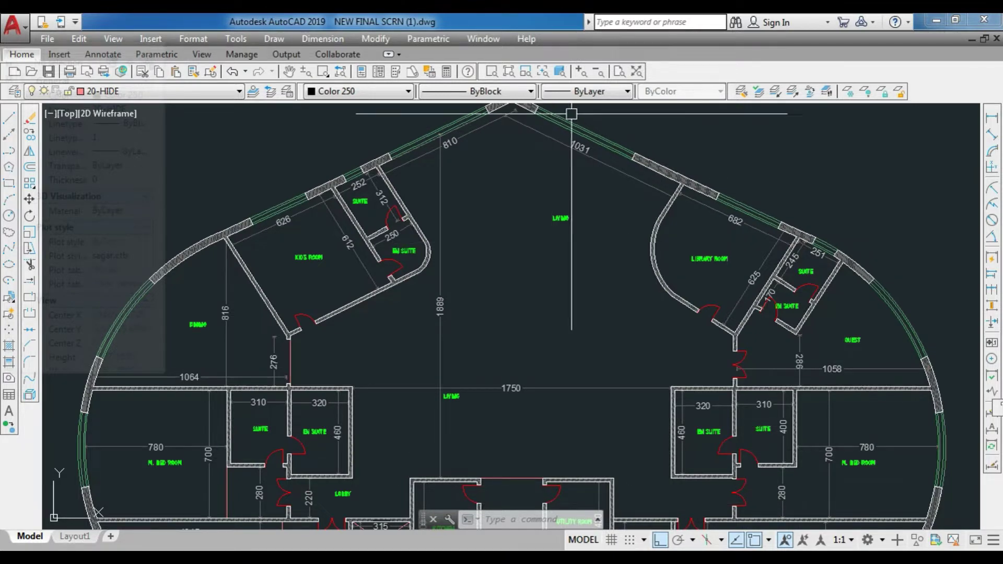
scroll(550, 121, "up", 4)
scroll(587, 201, "down", 2)
scroll(462, 159, "down", 2)
scroll(548, 302, "down", 3)
scroll(518, 329, "up", 3)
scroll(439, 396, "down", 3)
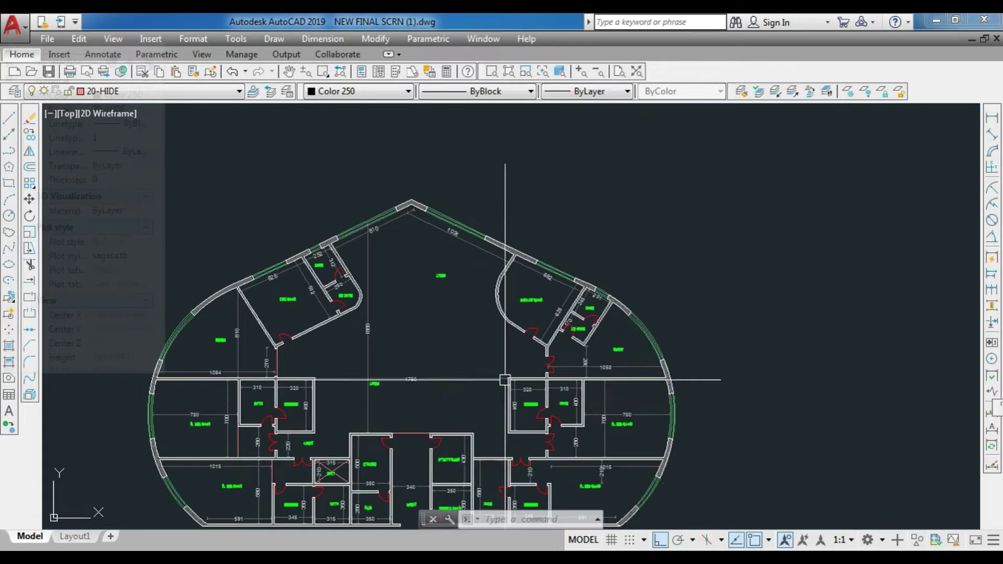
scroll(553, 318, "up", 5)
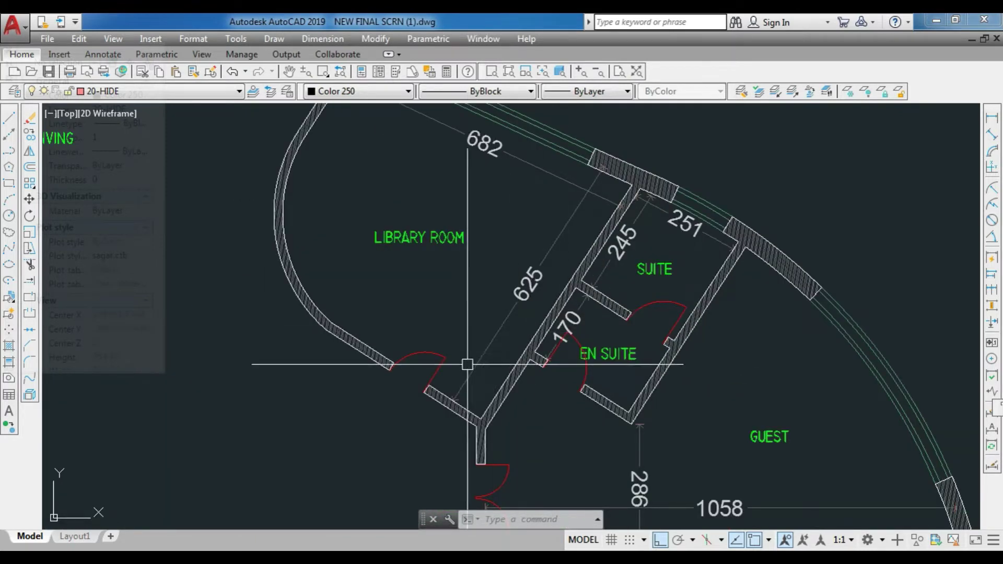
scroll(463, 366, "down", 2)
scroll(525, 226, "up", 2)
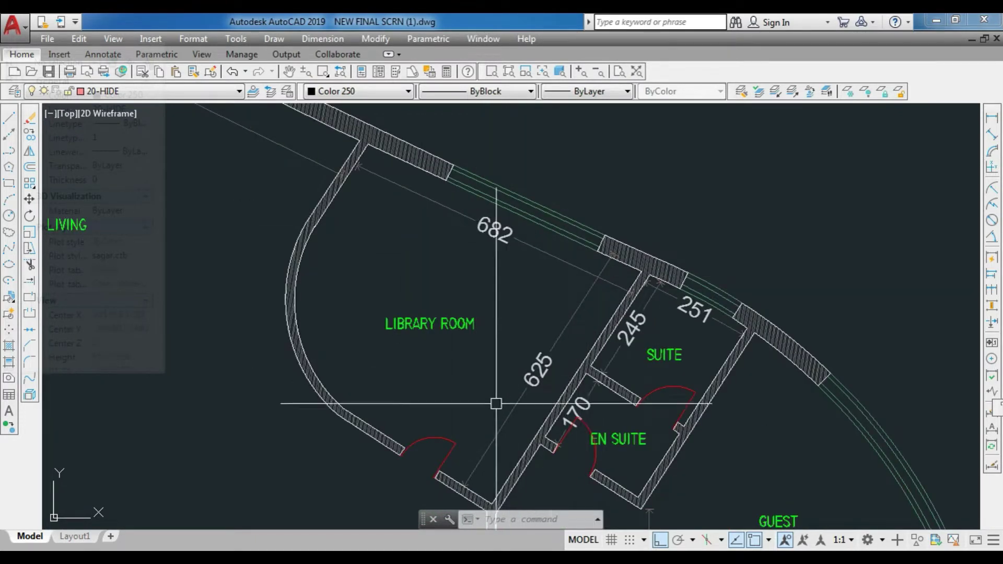
scroll(501, 355, "down", 3)
scroll(489, 414, "up", 4)
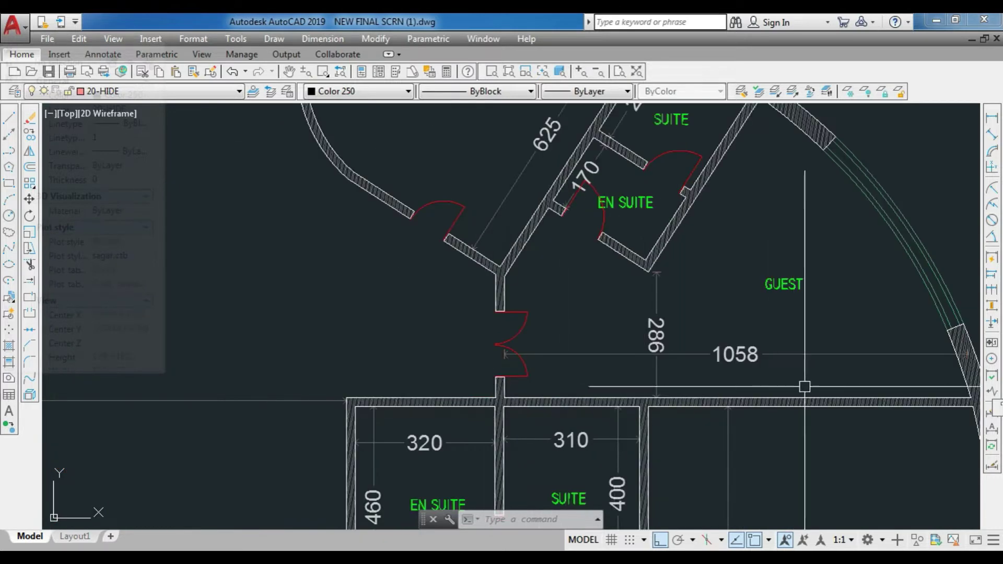
Step: Add an aligned dimension diagonally across the guest room, from the suite's outer wall corner to the lower corner at the curved wall
left_click(989, 135)
scroll(741, 192, "down", 2)
left_click(760, 134)
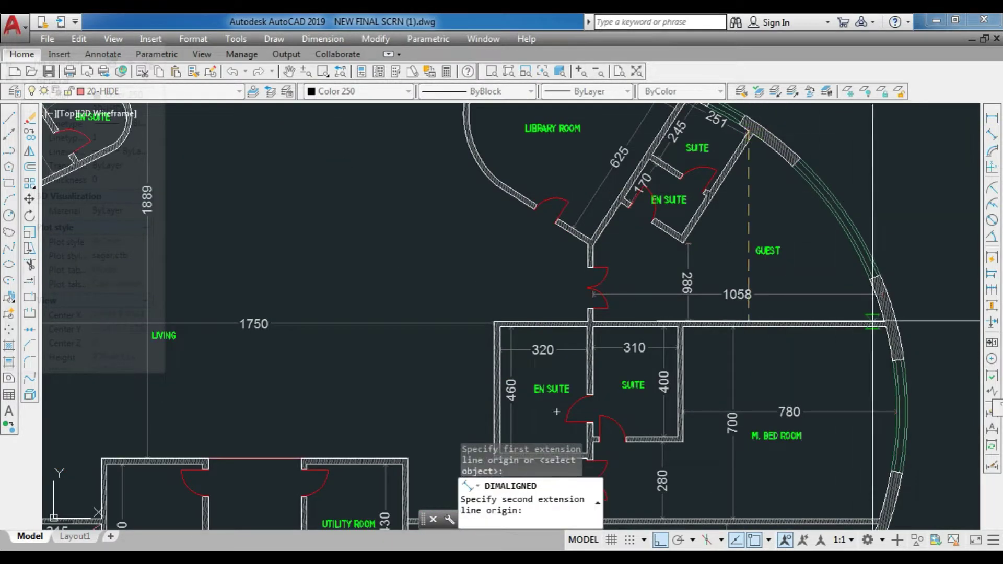
scroll(883, 315, "up", 3)
left_click(879, 319)
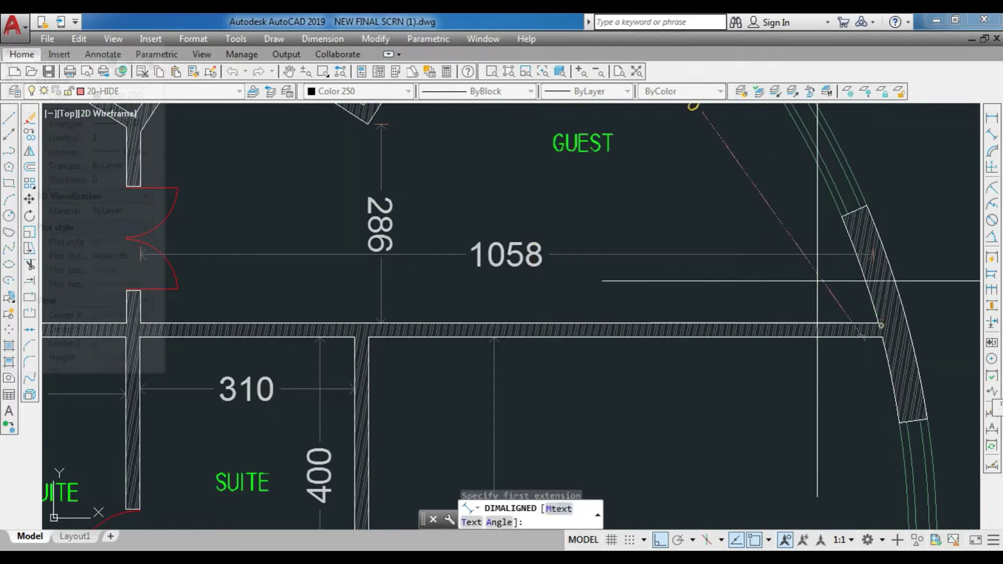
left_click(706, 277)
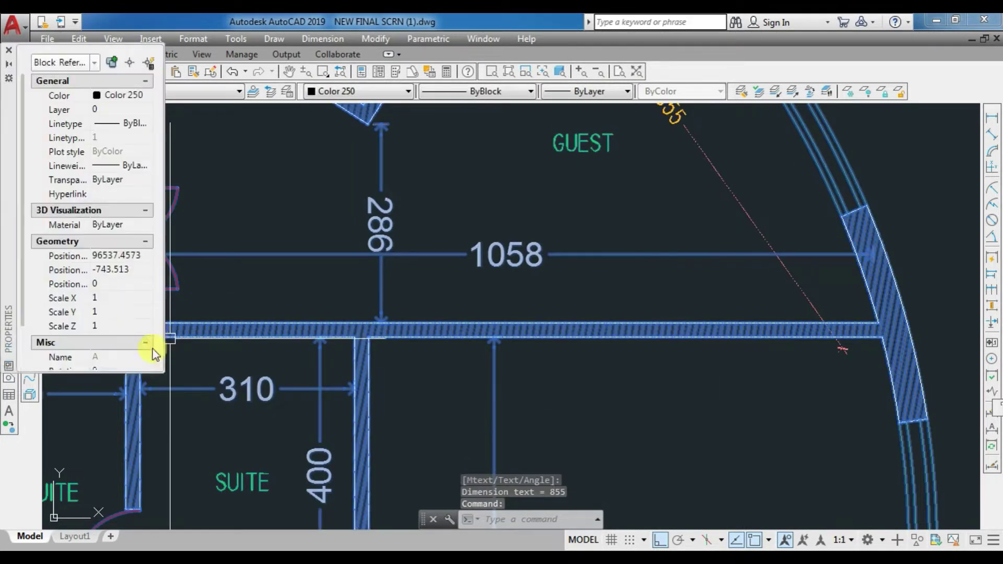
Step: Explode the floor plan block into individual objects
left_click(30, 395)
left_click(527, 256)
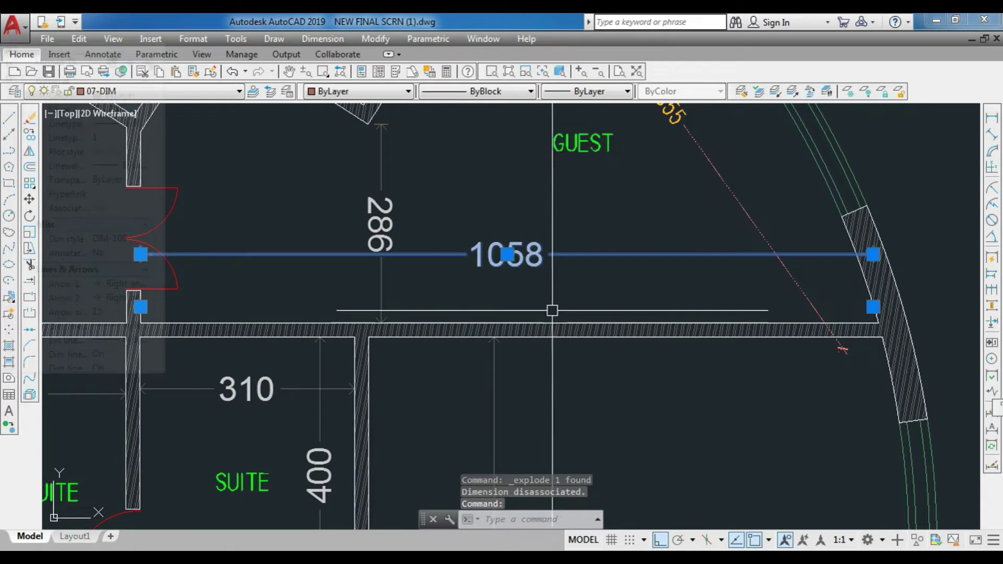
key("Escape")
Step: Match the properties of the guest room's diagonal dimension to those of the existing 1058 dimension
type("MA")
key("Return")
left_click(762, 234)
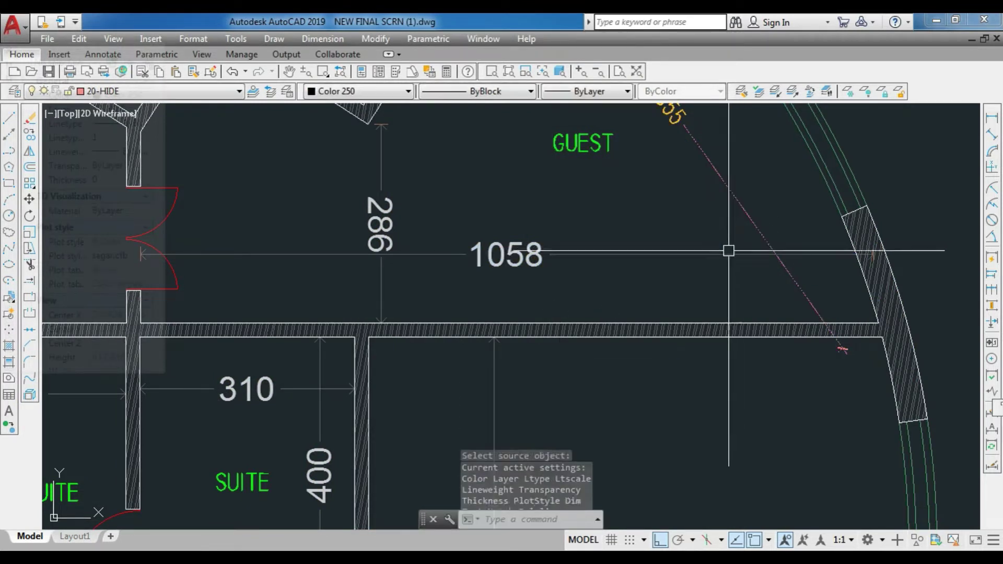
left_click(747, 222)
key("Escape")
Step: Examine the right-hand master bedroom below the guest room, along with its suite and en suite
scroll(685, 196, "down", 5)
scroll(675, 296, "up", 3)
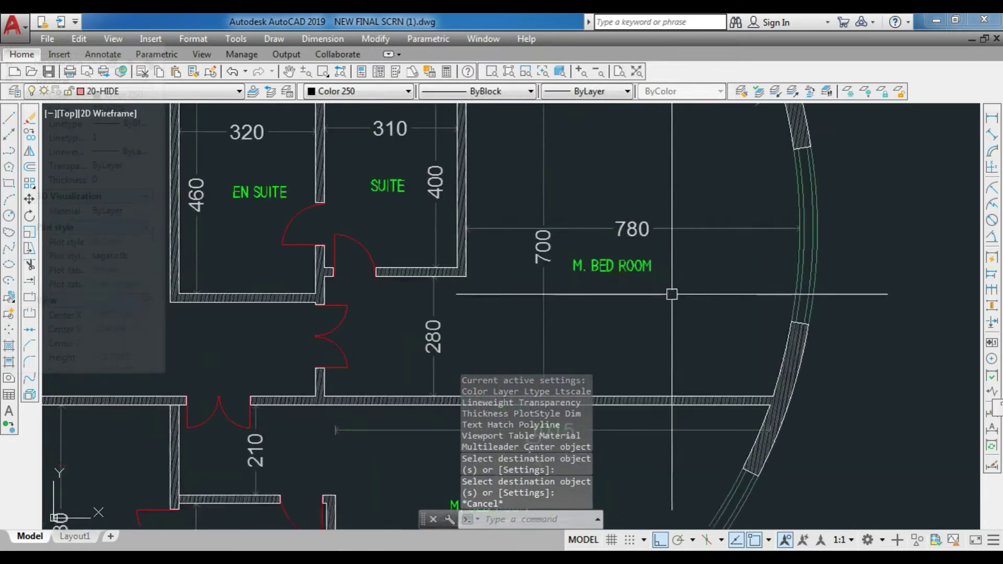
scroll(601, 230, "down", 4)
scroll(533, 303, "up", 4)
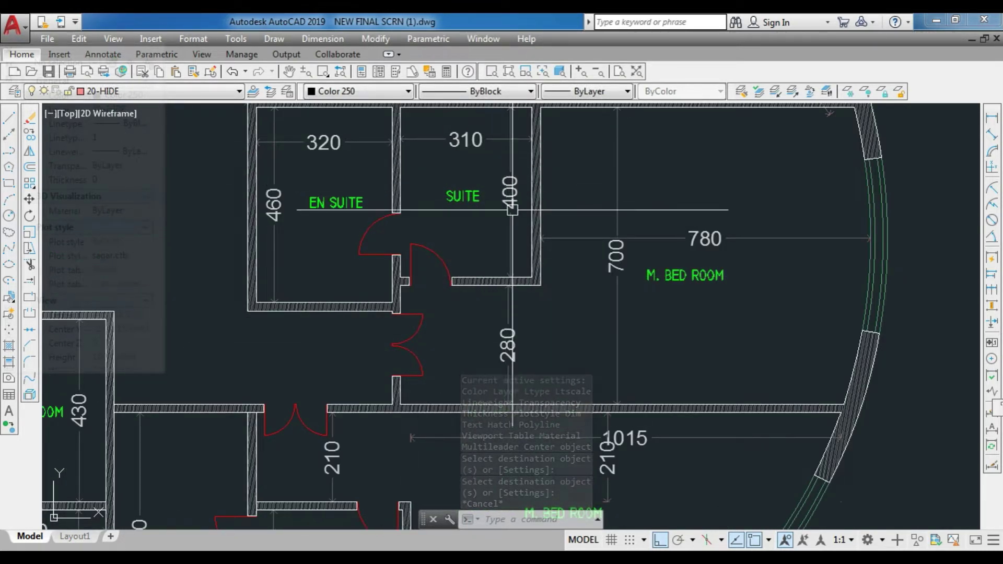
scroll(533, 247, "up", 3)
scroll(522, 283, "down", 5)
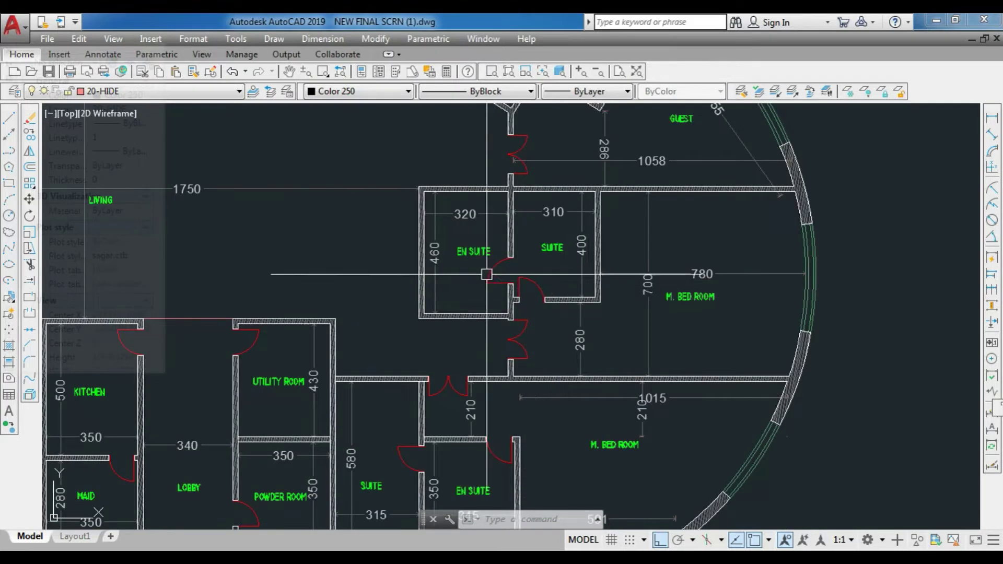
scroll(476, 250, "up", 3)
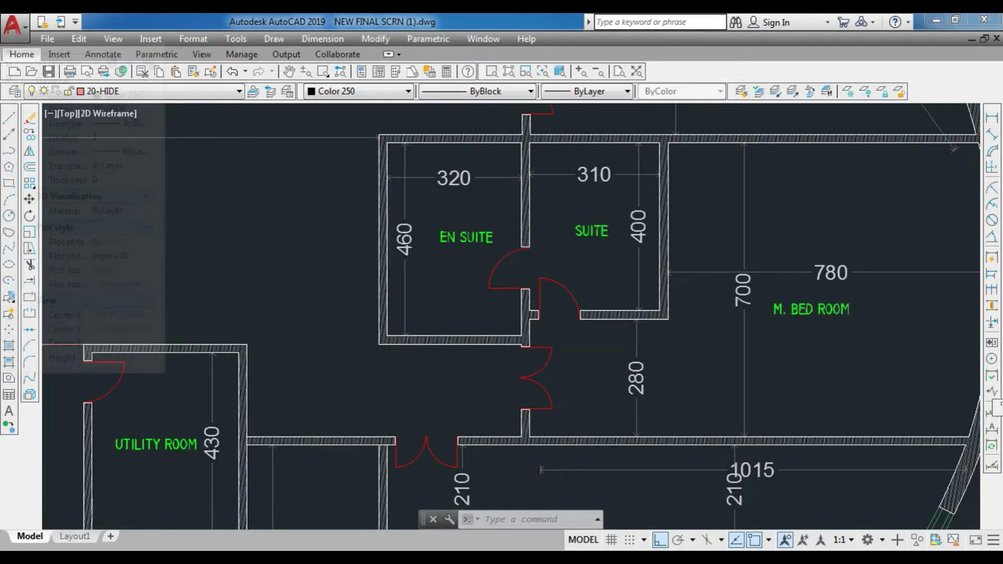
scroll(666, 251, "down", 3)
scroll(565, 262, "up", 3)
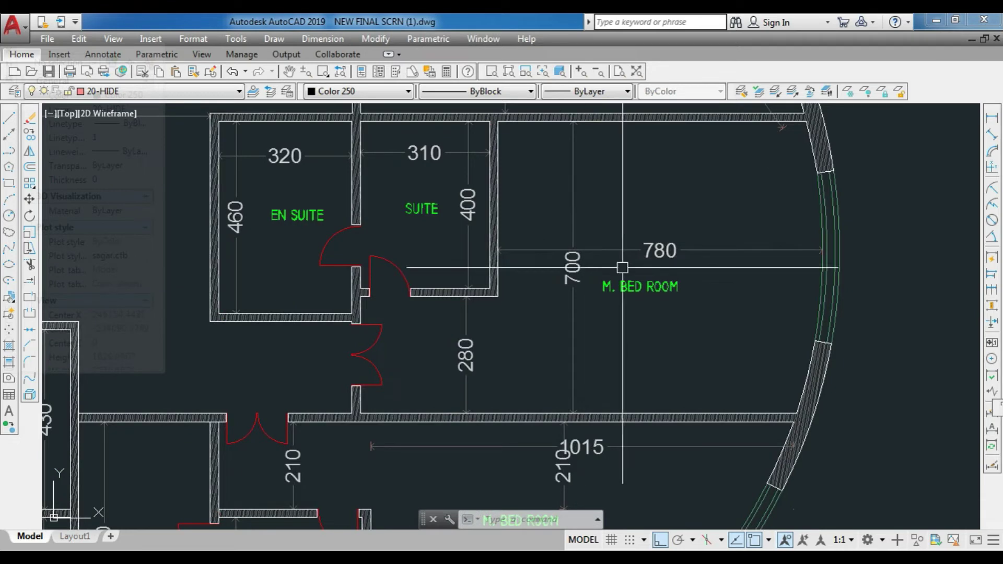
scroll(780, 269, "down", 2)
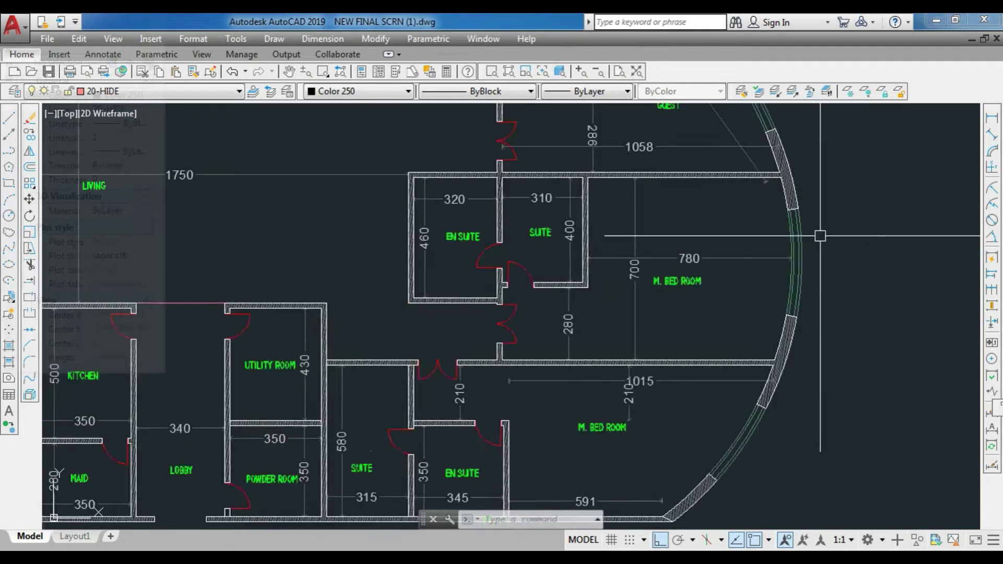
Step: Check the guest room's dimensions and the layout of the lower right master bedroom
scroll(843, 217, "up", 2)
left_click(843, 216)
left_click(715, 255)
key("Escape")
scroll(711, 301, "down", 4)
scroll(723, 258, "up", 2)
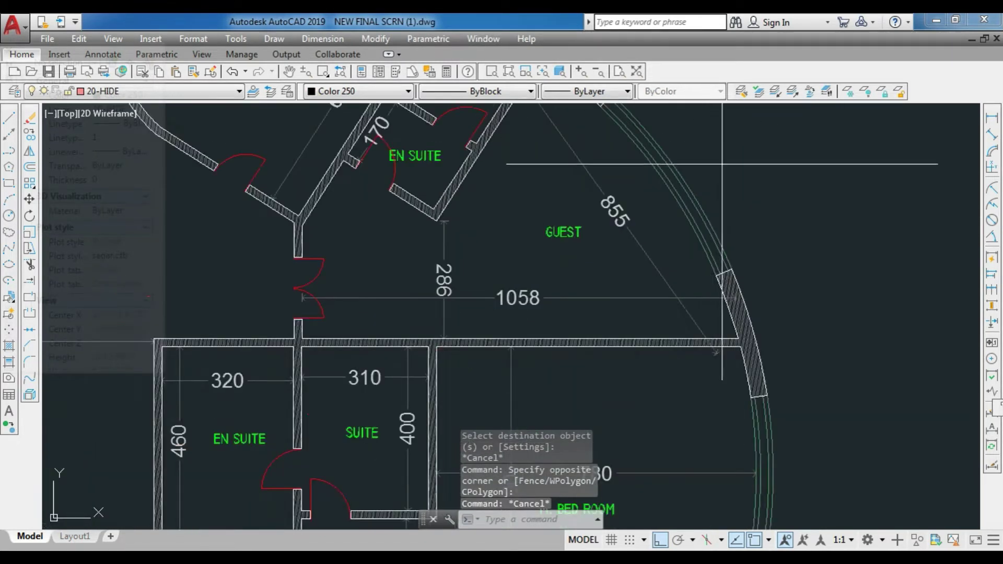
scroll(680, 193, "down", 5)
scroll(668, 347, "up", 5)
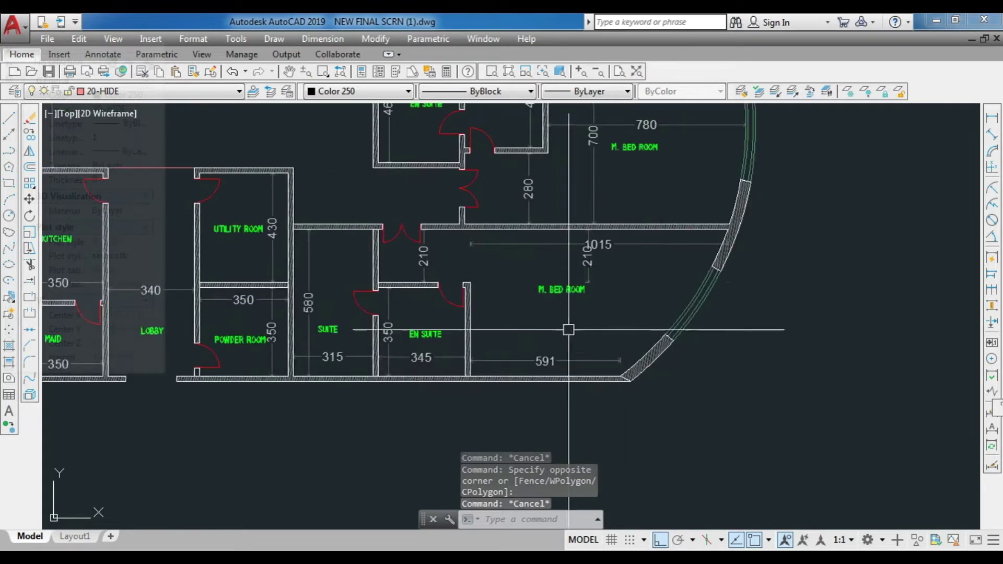
Step: Stretch the vertical 210 dimension in the lower right master bedroom down to the bottom exterior wall
scroll(577, 291, "down", 3)
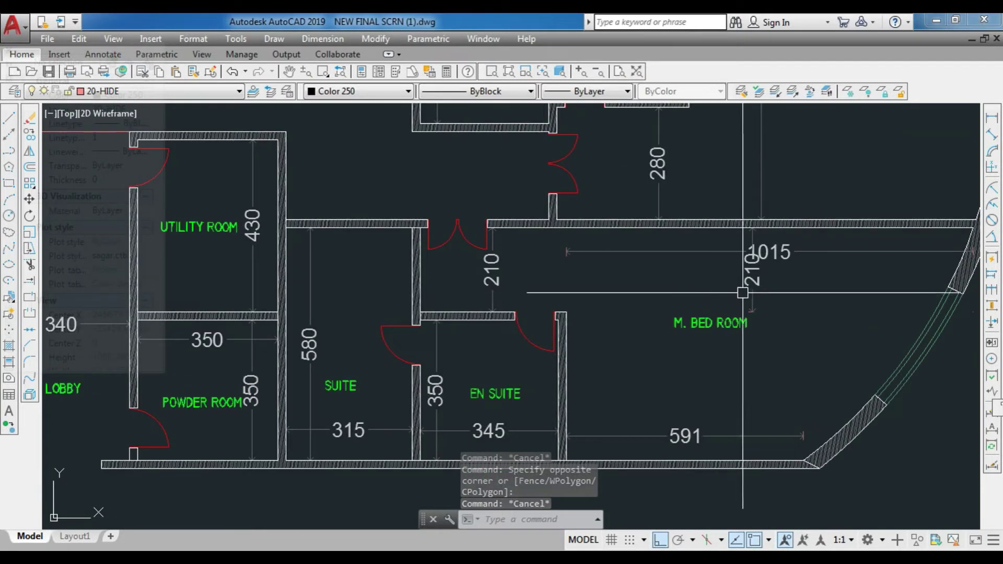
left_click(746, 282)
left_click(753, 312)
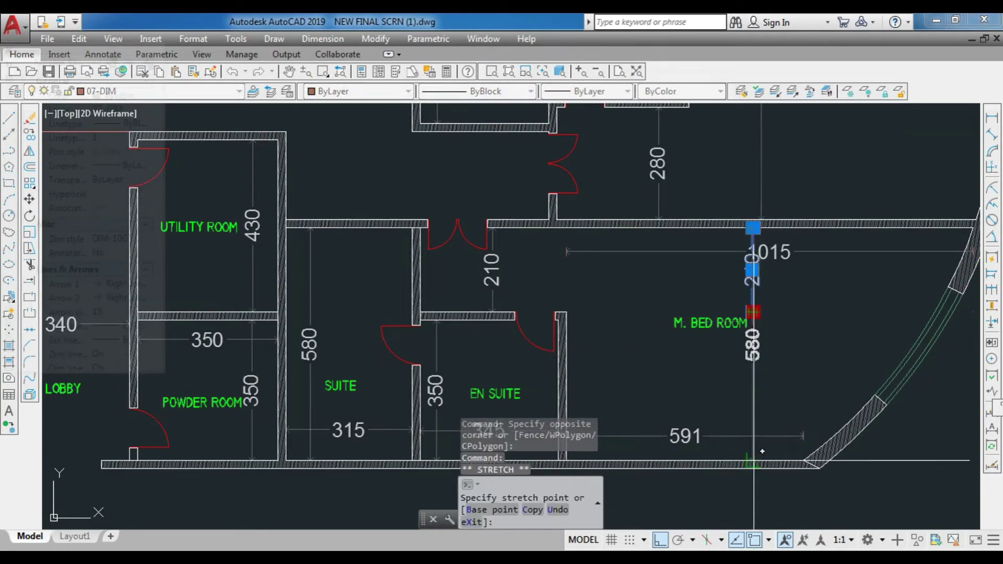
left_click(756, 464)
key("Escape")
Step: Add a horizontal linear dimension across the upper part of the lower left master bedroom, from the red opening line to the curved exterior wall
scroll(805, 325, "down", 2)
scroll(805, 325, "down", 2)
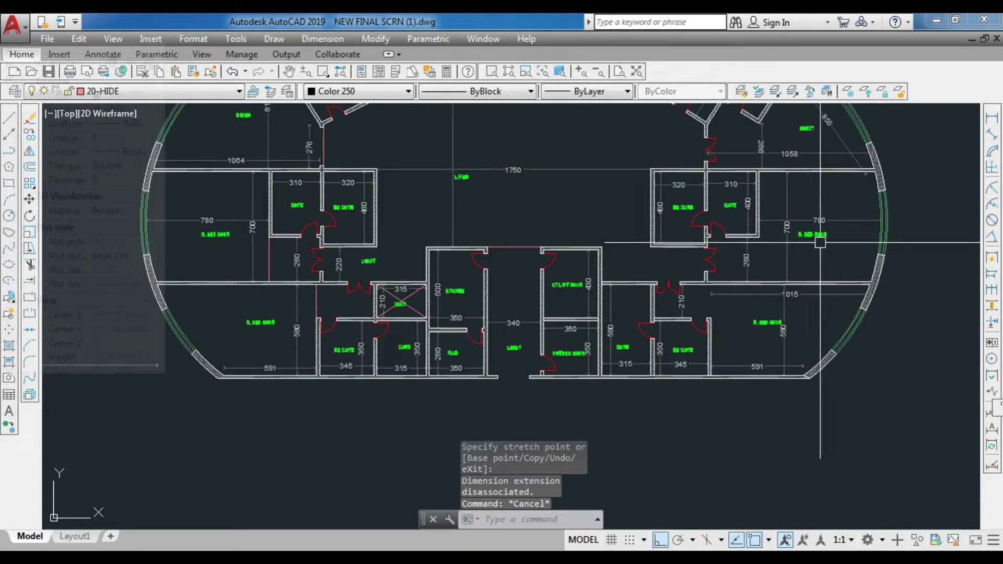
scroll(405, 334, "up", 5)
scroll(313, 324, "down", 3)
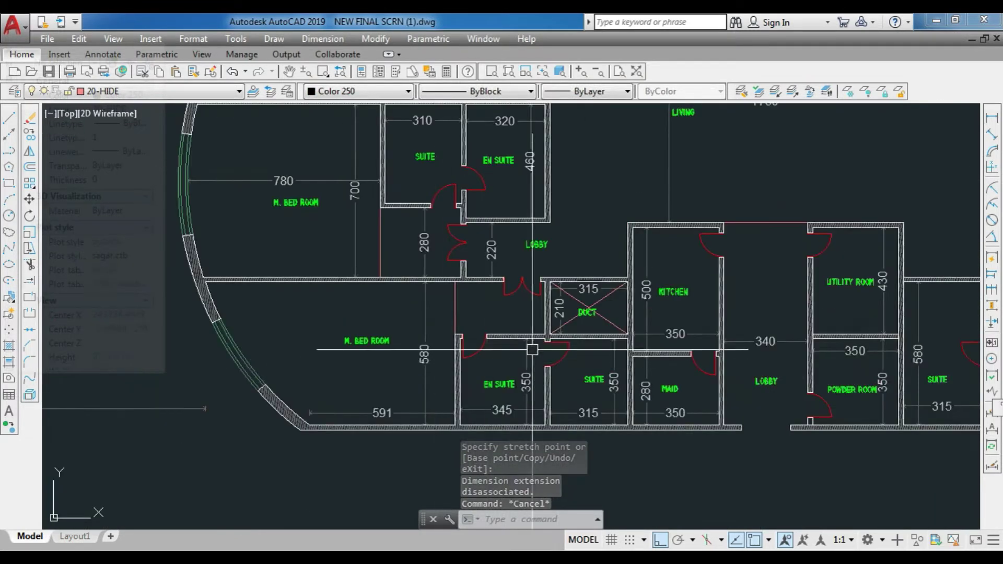
scroll(712, 219, "up", 4)
scroll(476, 336, "down", 3)
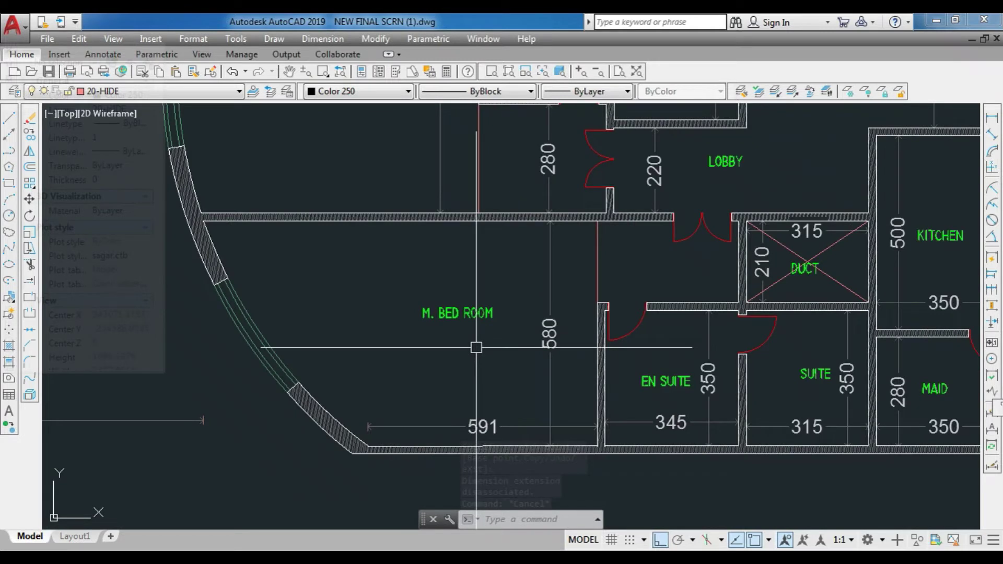
left_click(993, 119)
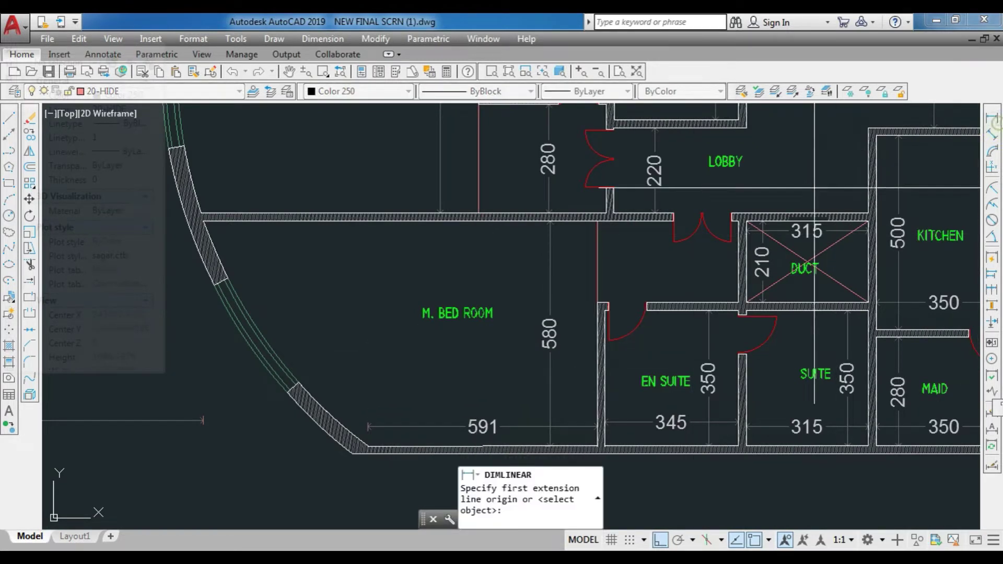
left_click(598, 236)
left_click(203, 242)
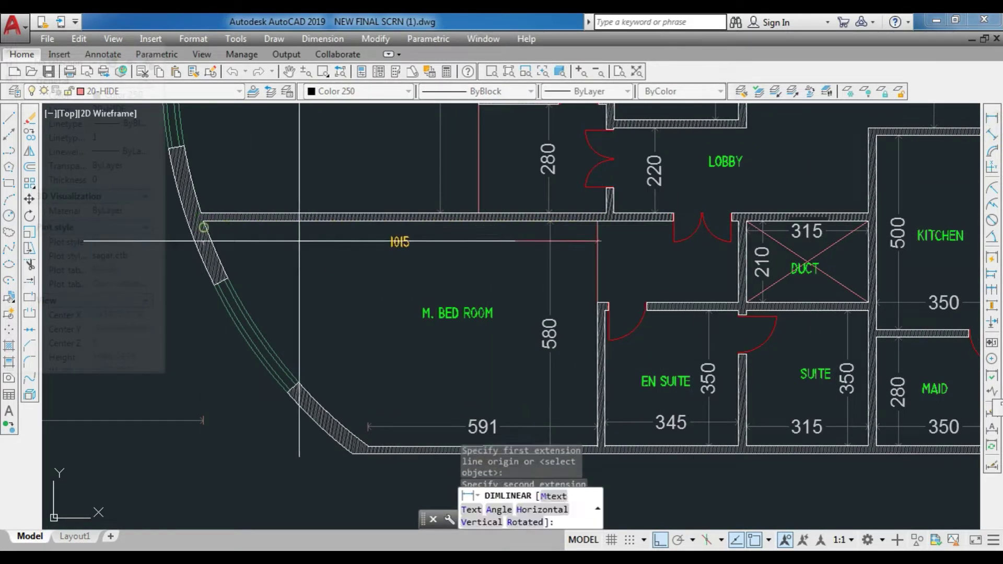
Step: Match the properties of the lower left master bedroom's new horizontal dimension to those of the room's vertical 580 dimension
left_click(536, 259)
left_click(549, 272)
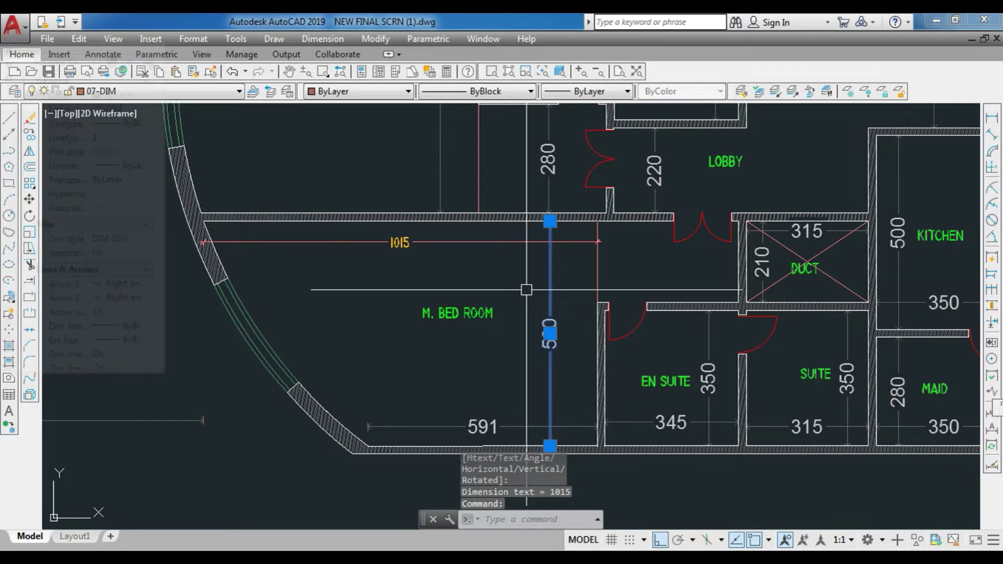
type("MA")
key("Return")
left_click(482, 249)
left_click(456, 235)
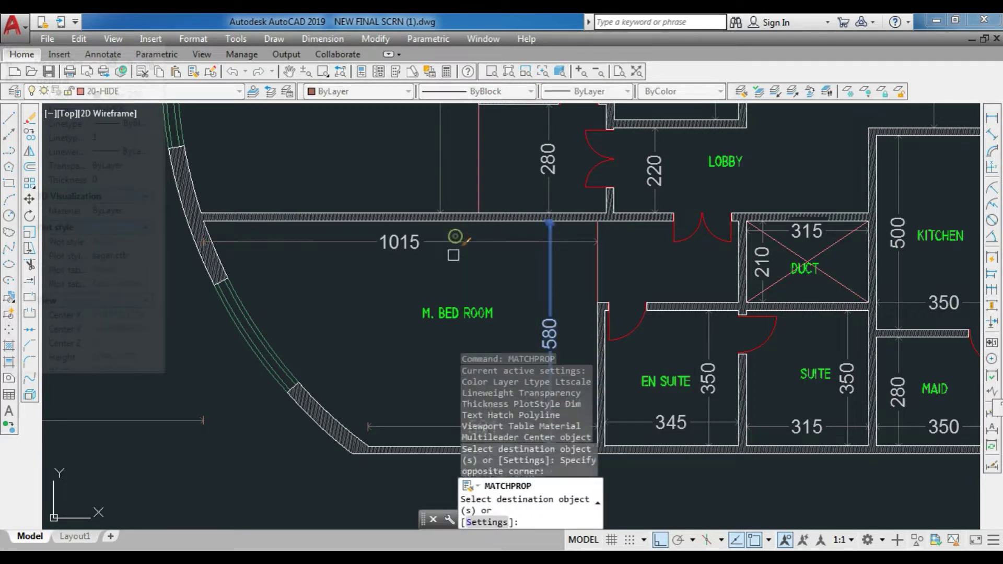
key("Escape")
Step: Examine the dimensions of the rooms along the bottom exterior wall, from the left en suite and suite across to the right-hand suite
middle_click_drag(756, 316, 521, 272)
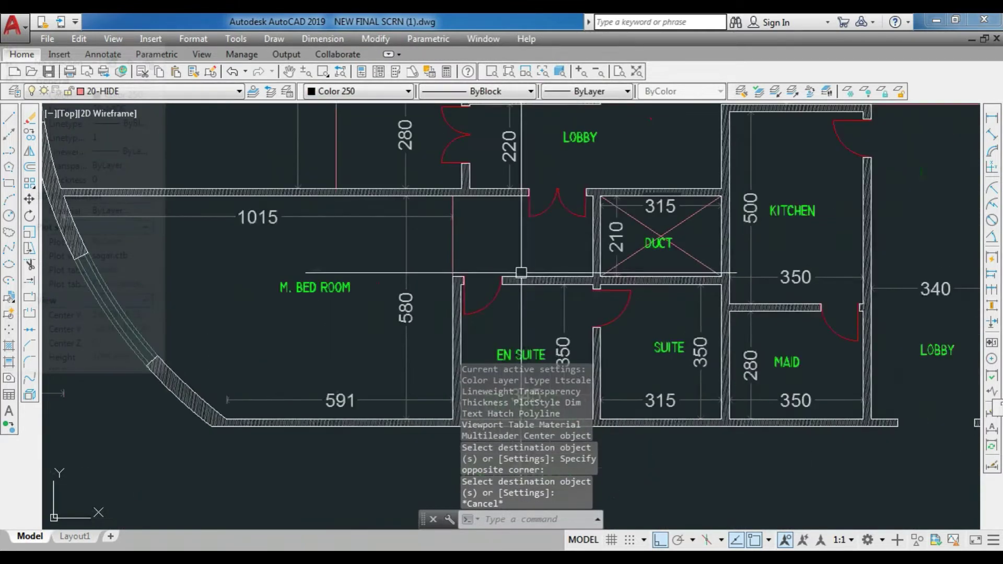
scroll(540, 321, "up", 5)
scroll(468, 235, "down", 2)
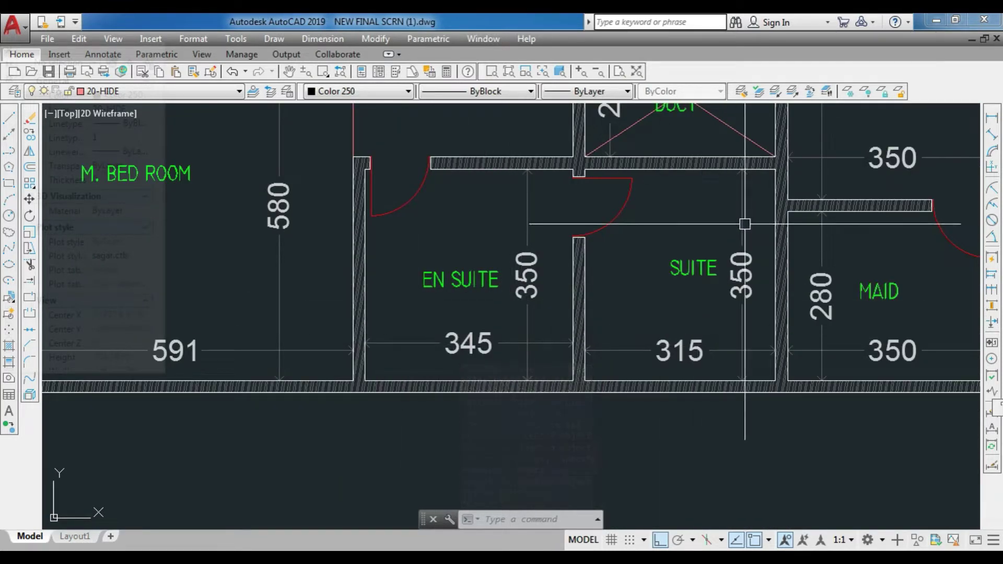
scroll(489, 273, "down", 5)
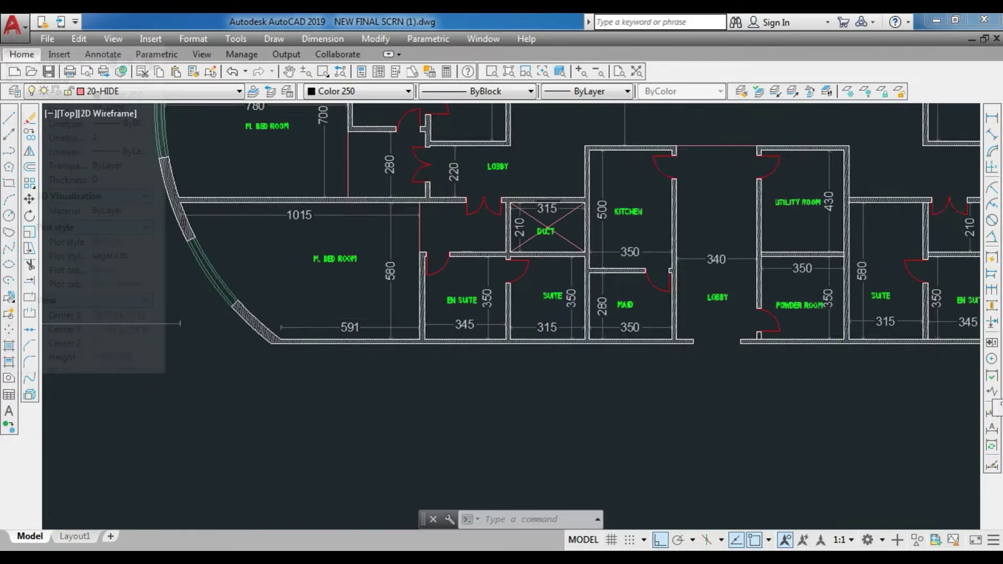
scroll(725, 348, "up", 4)
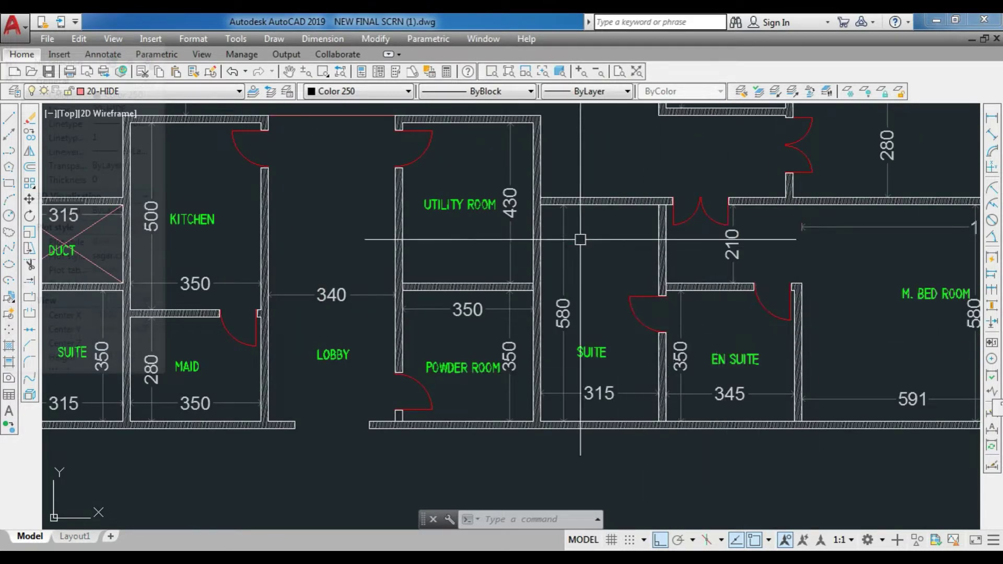
scroll(614, 331, "up", 2)
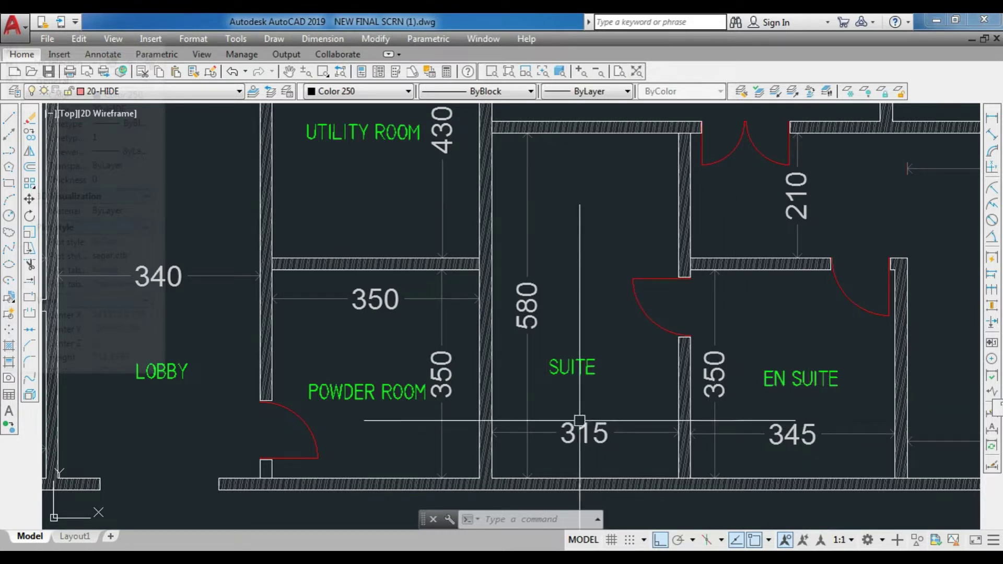
scroll(540, 314, "down", 5)
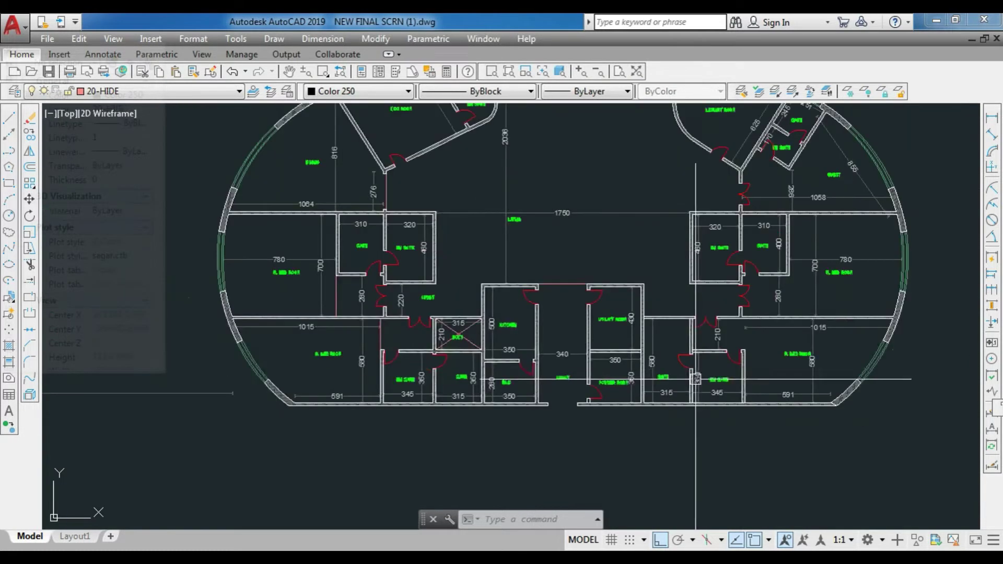
Step: Check the layout and dimensions of the upper left master bedroom with its suite and en suite, the dining room and the kids room
scroll(459, 350, "up", 5)
scroll(460, 349, "down", 2)
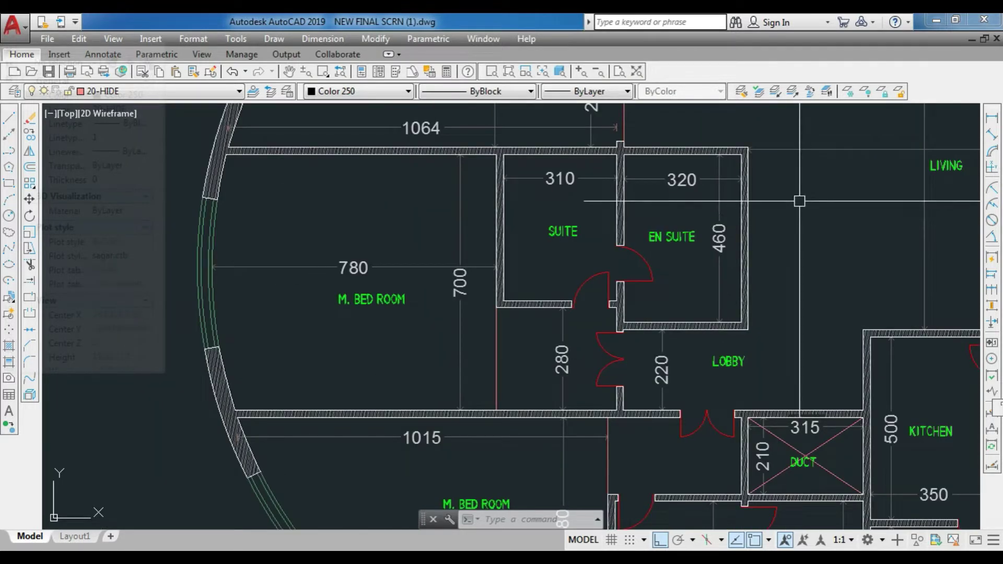
left_click(243, 285)
left_click(199, 316)
key("Escape")
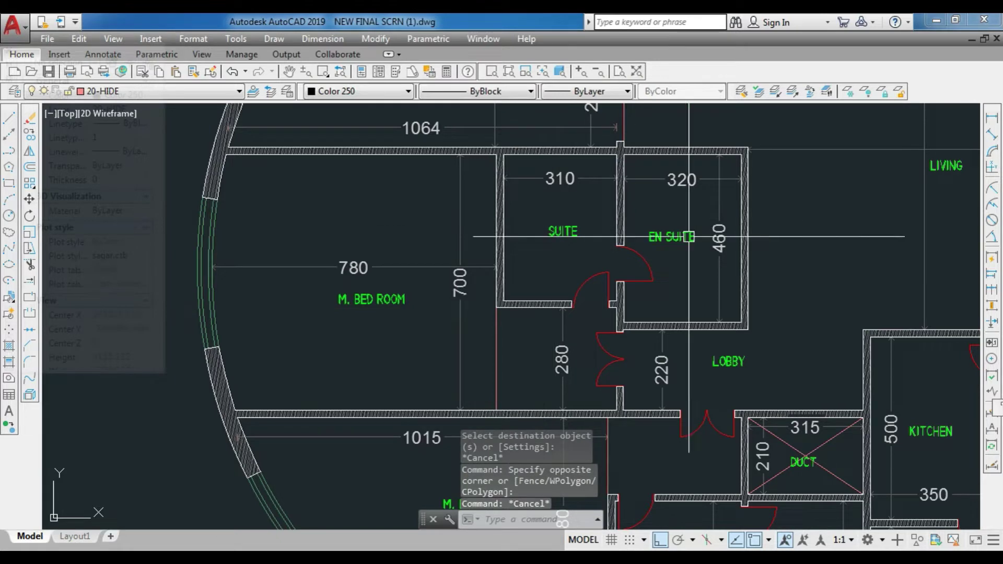
scroll(593, 332, "down", 3)
scroll(557, 255, "up", 3)
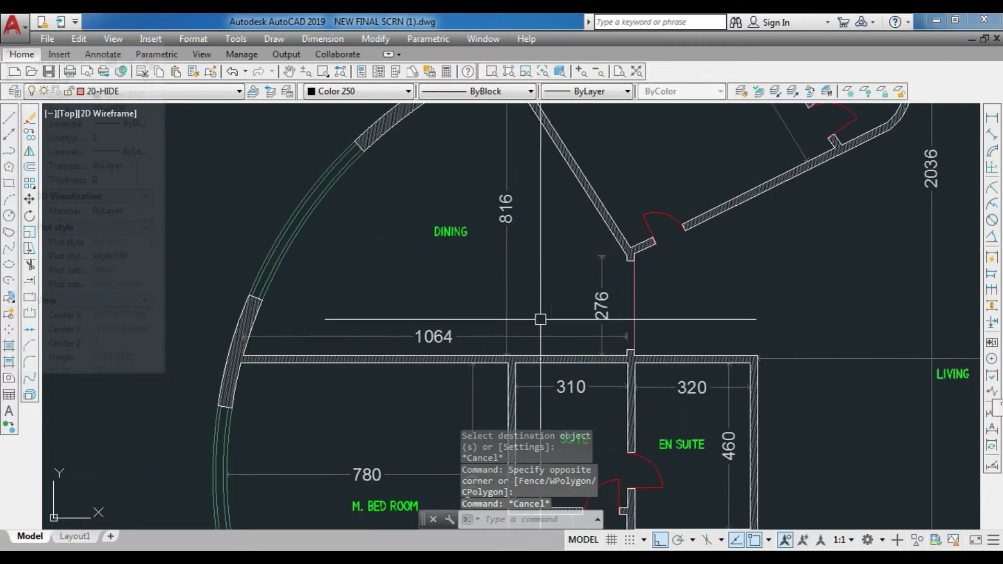
scroll(456, 309, "up", 2)
scroll(470, 335, "down", 2)
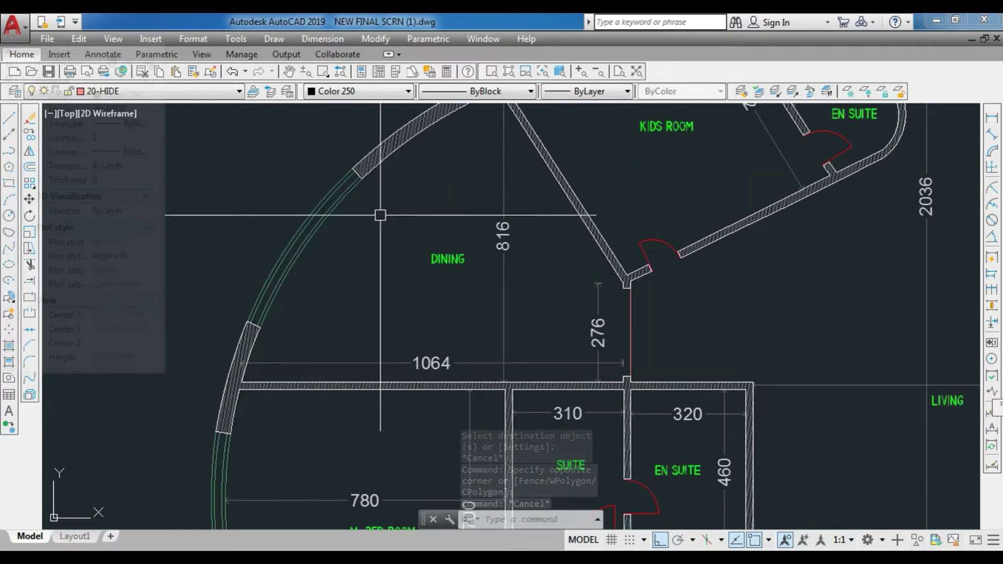
scroll(518, 261, "down", 3)
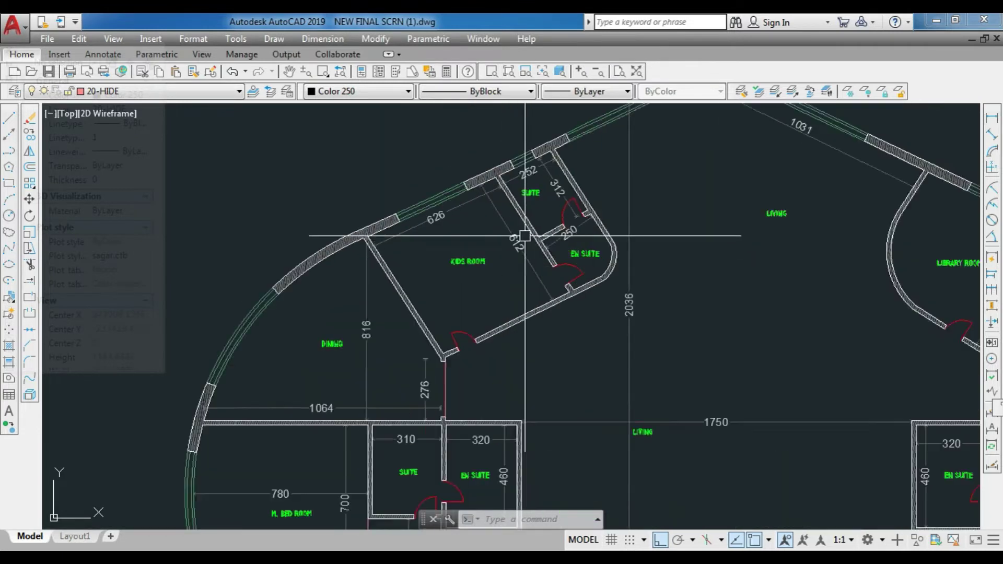
scroll(525, 236, "up", 3)
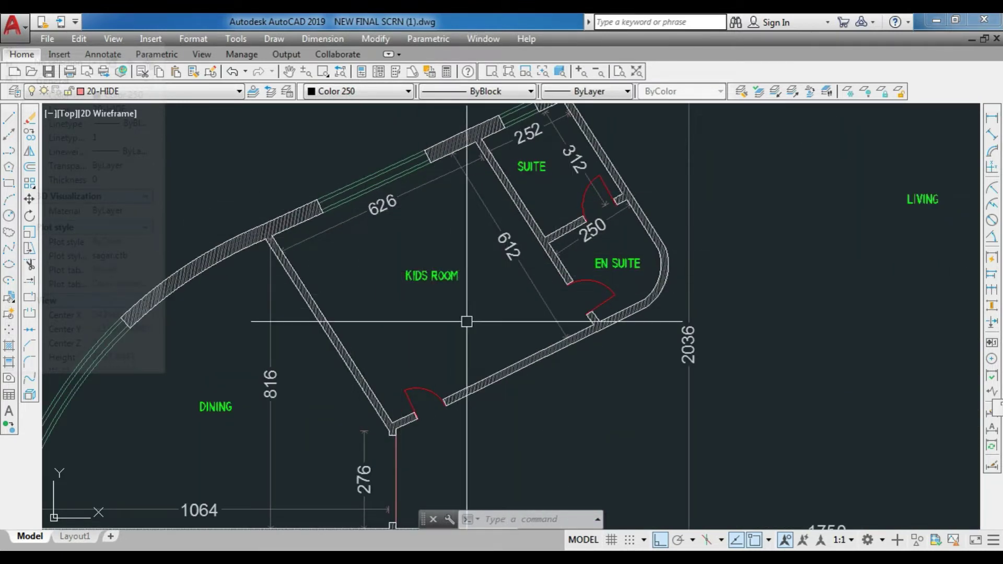
scroll(511, 196, "down", 5)
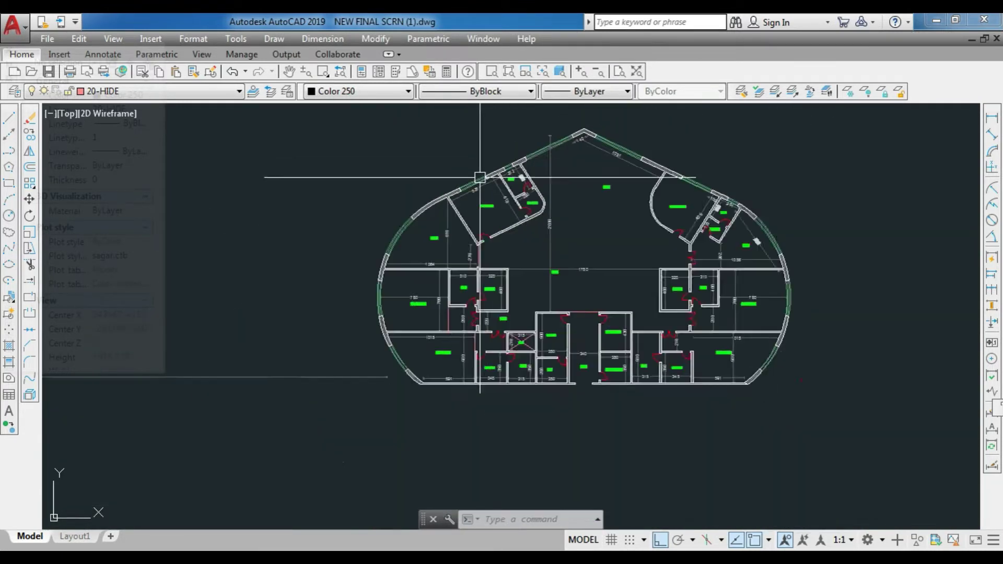
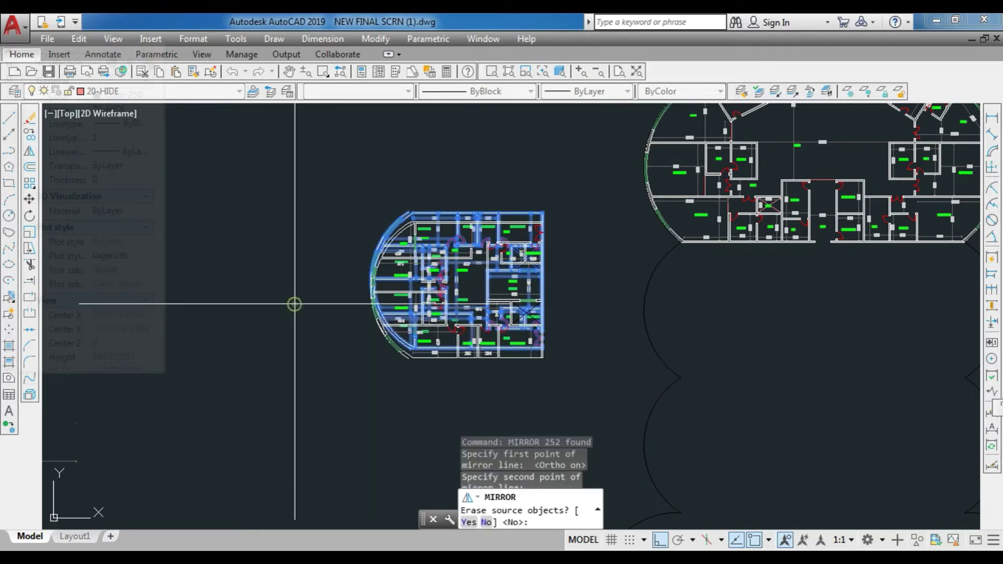
Step: Mirror the separate half-round apartment plan about a horizontal line, erasing the source objects
type("Y")
key("Return")
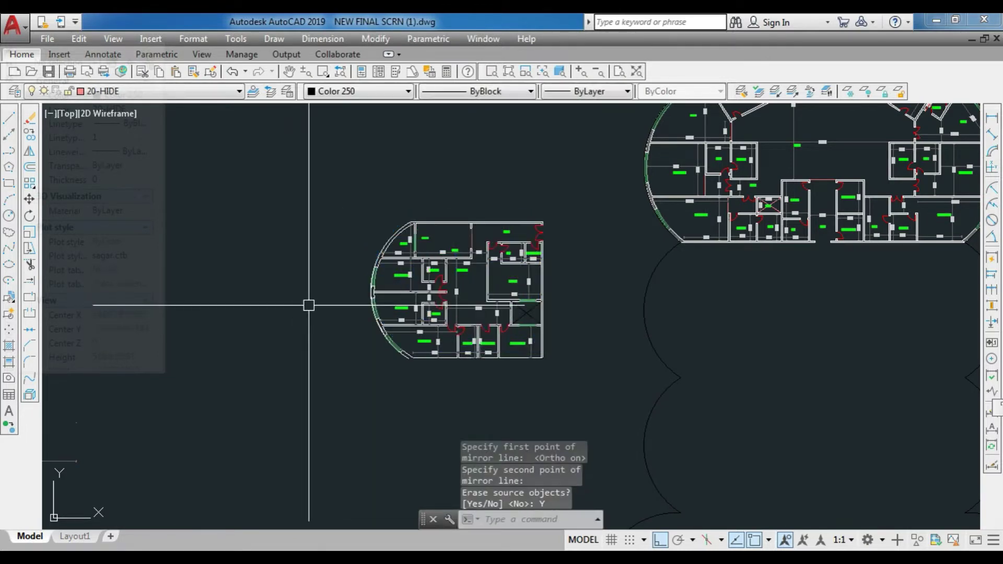
scroll(517, 206, "up", 10)
scroll(630, 249, "down", 6)
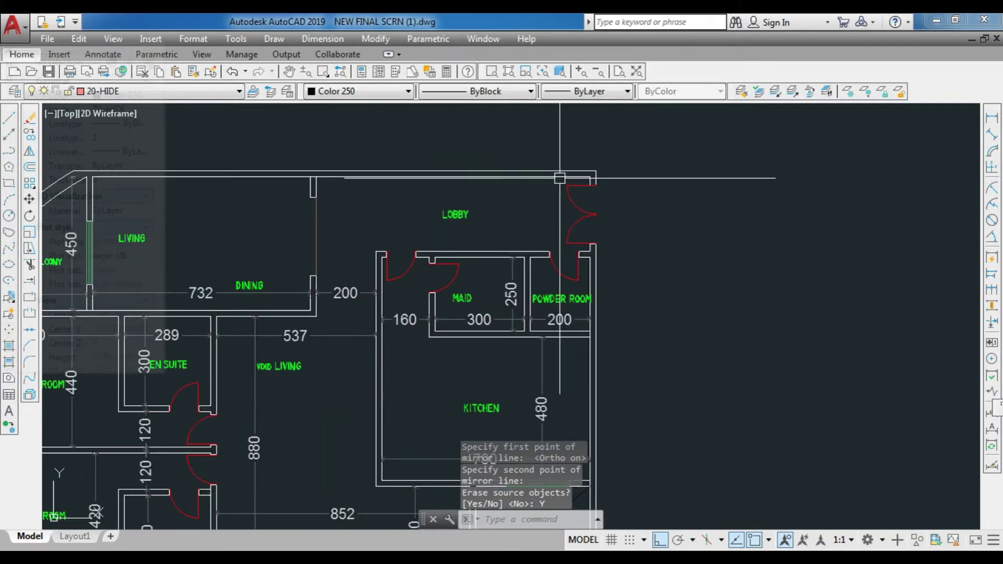
scroll(560, 178, "down", 6)
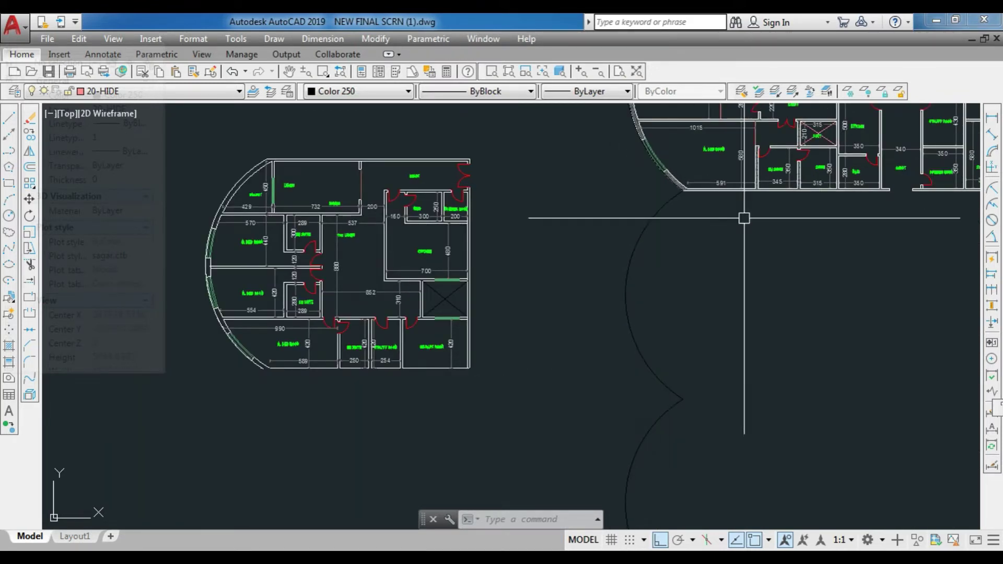
Step: Add a vertical linear dimension across the lobby, from the upper exterior wall to the wall above the maid and powder rooms
scroll(437, 195, "up", 6)
scroll(433, 198, "down", 2)
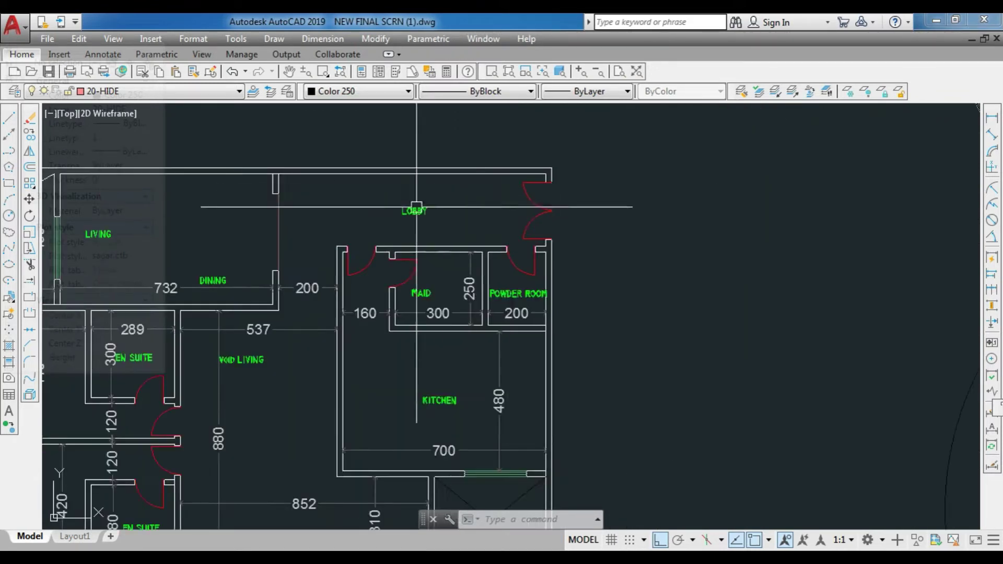
scroll(415, 209, "up", 2)
left_click(990, 119)
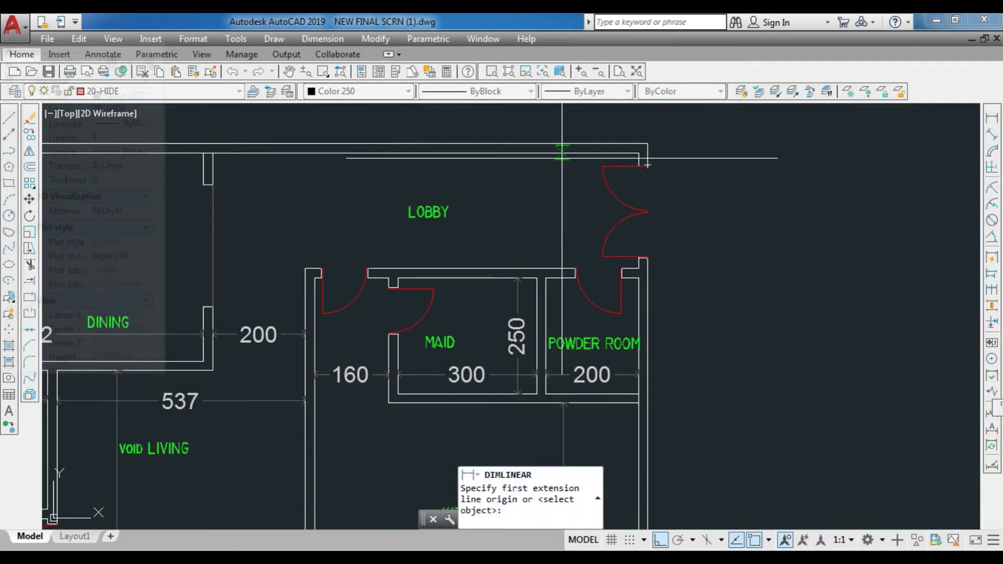
left_click(547, 157)
left_click(545, 278)
left_click(546, 243)
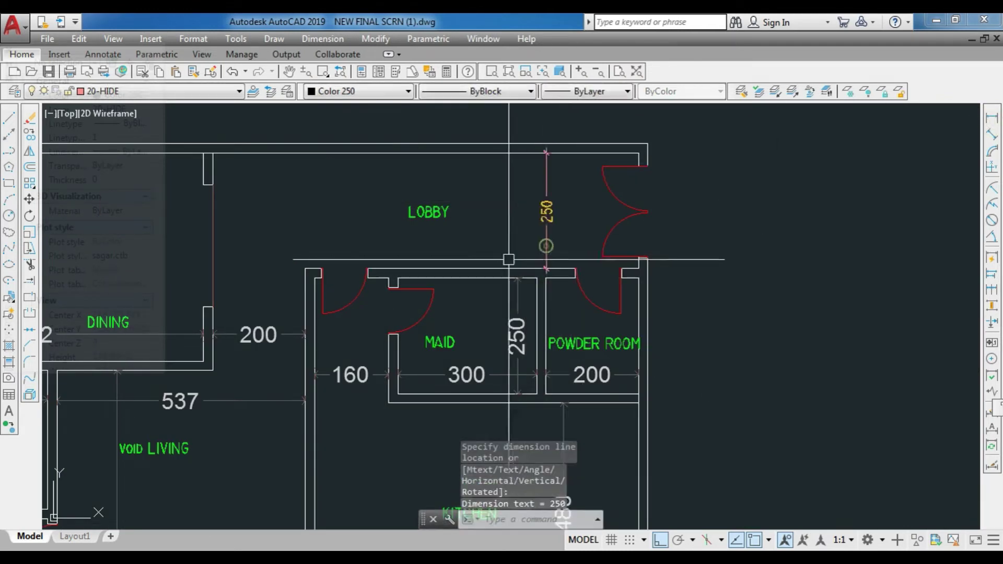
Step: Match the properties of the lobby's new vertical dimension to those of the maid room's vertical 250 dimension
left_click(518, 335)
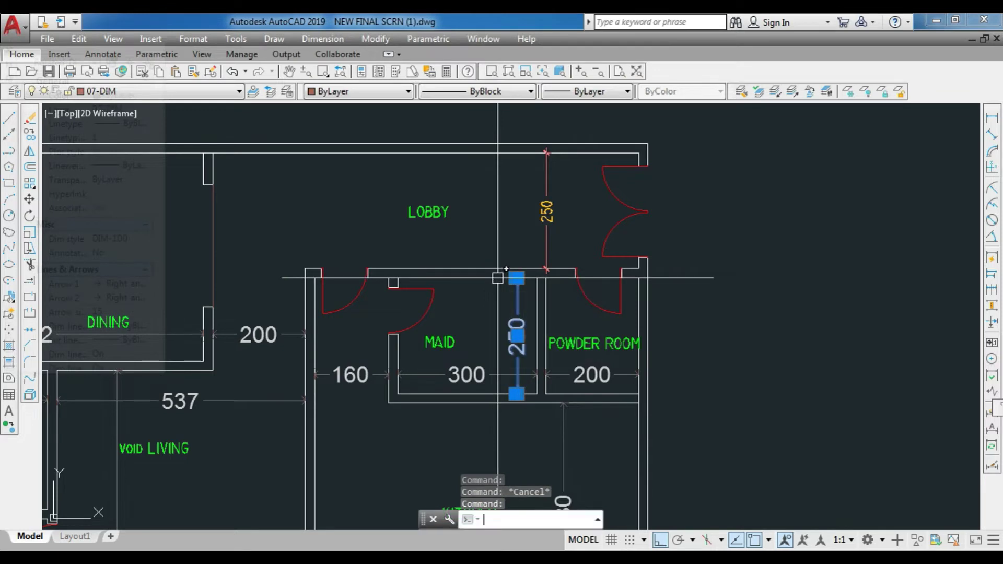
type("ma")
key("Return")
left_click(547, 240)
key("Escape")
Step: Add a vertical linear dimension across the living room, from the upper exterior wall to the wall above the en suite
scroll(458, 227, "down", 2)
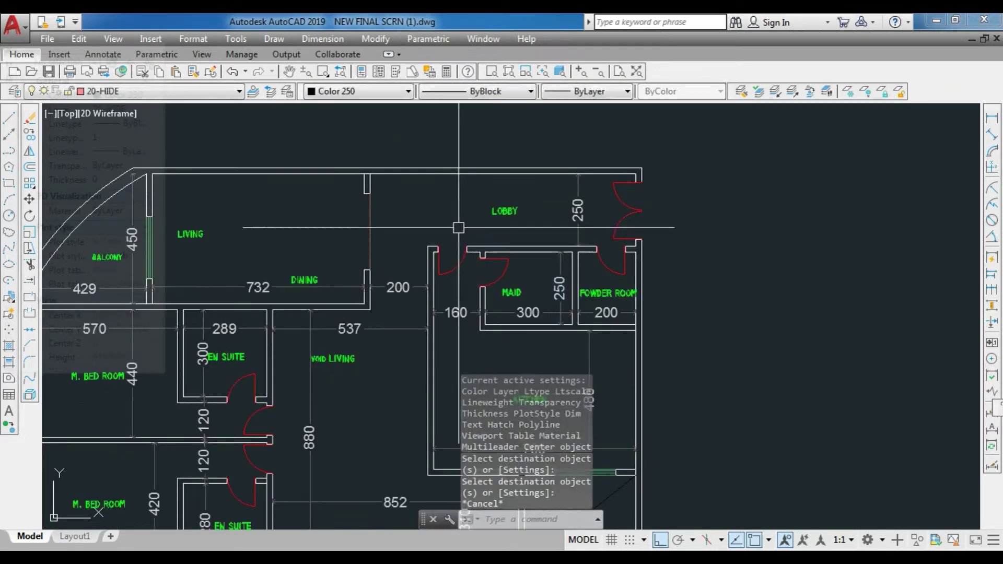
scroll(459, 227, "up", 3)
scroll(459, 235, "down", 5)
scroll(458, 299, "up", 5)
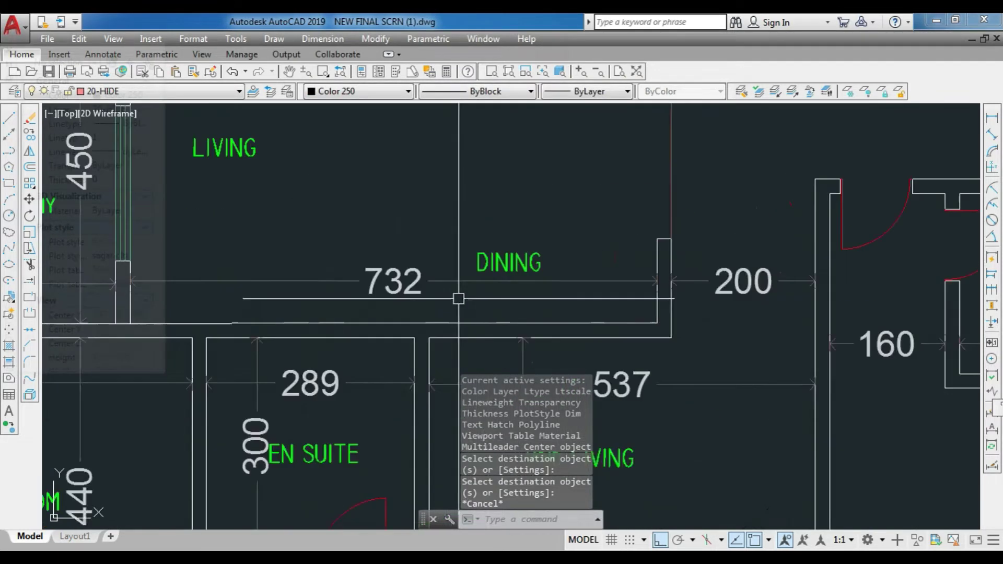
scroll(609, 298, "down", 2)
scroll(583, 294, "down", 2)
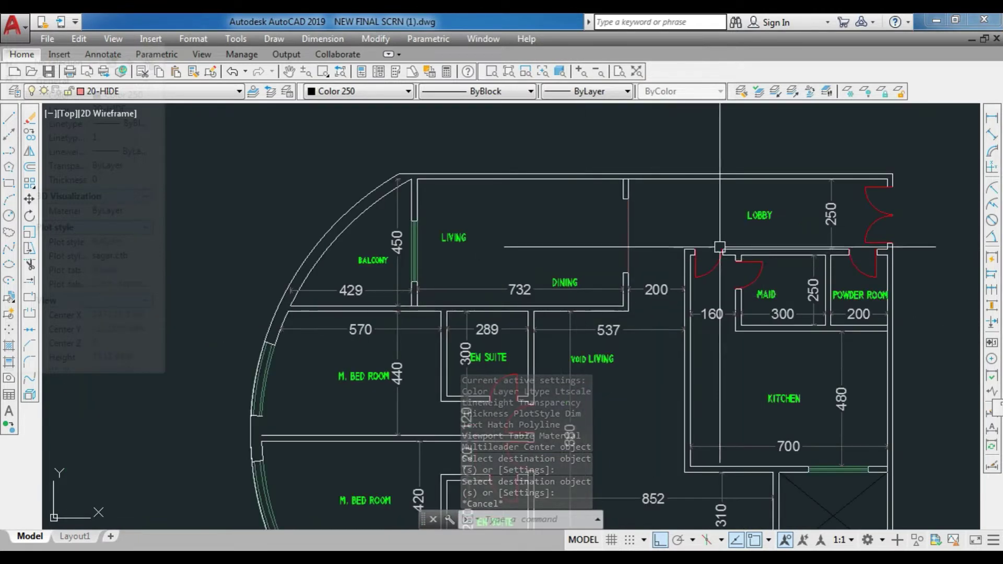
left_click(993, 117)
scroll(551, 232, "up", 2)
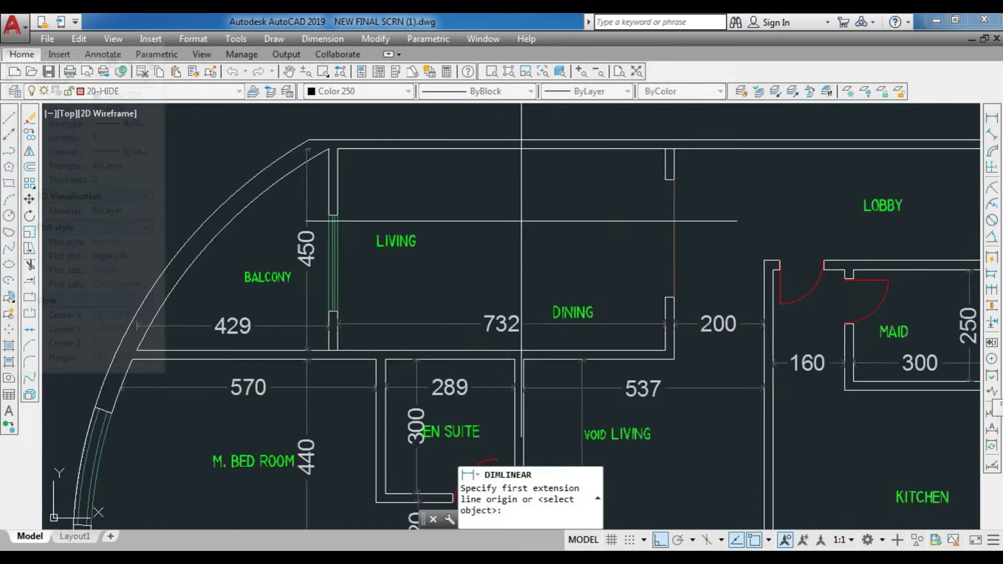
left_click(429, 158)
left_click(429, 351)
left_click(432, 311)
Step: Match the properties of the living room's new vertical dimension to those of the horizontal 732 dimension
left_click(458, 324)
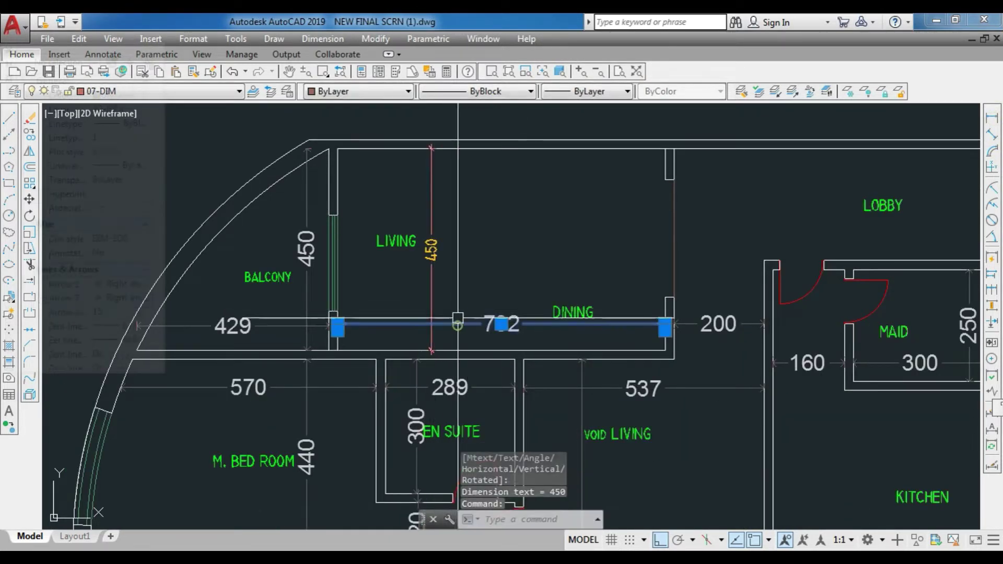
type("A")
key("Return")
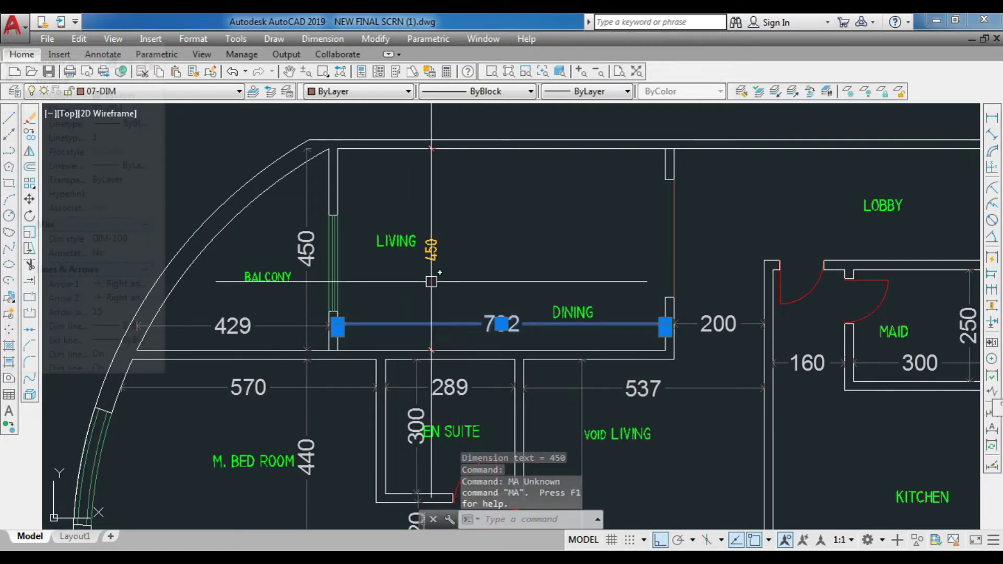
type("MA")
key("Return")
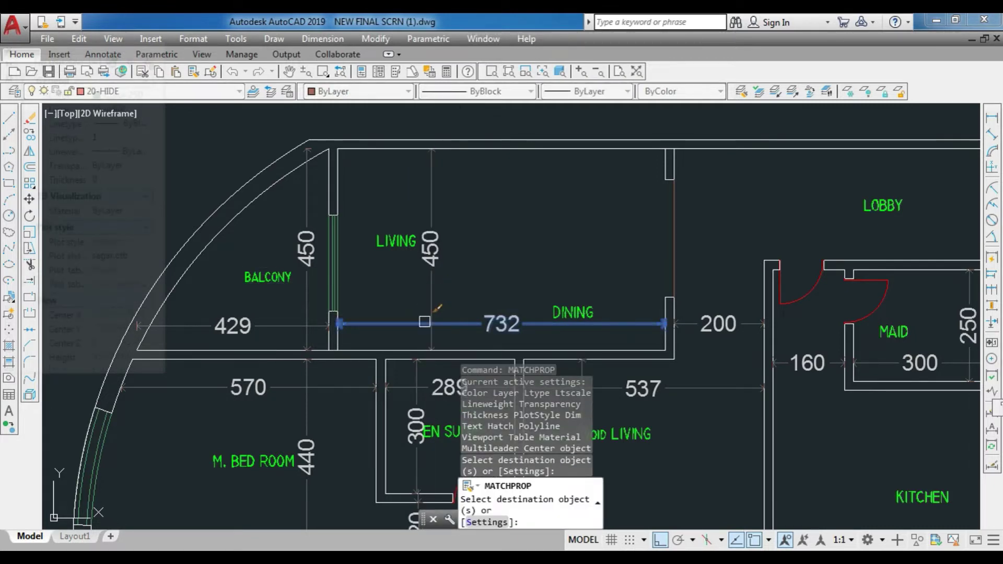
key("Escape")
Step: Examine the dimensions of the balcony, living and dining area, maid room, powder room, kitchen and void living
scroll(497, 256, "down", 2)
scroll(326, 284, "up", 4)
scroll(466, 300, "down", 2)
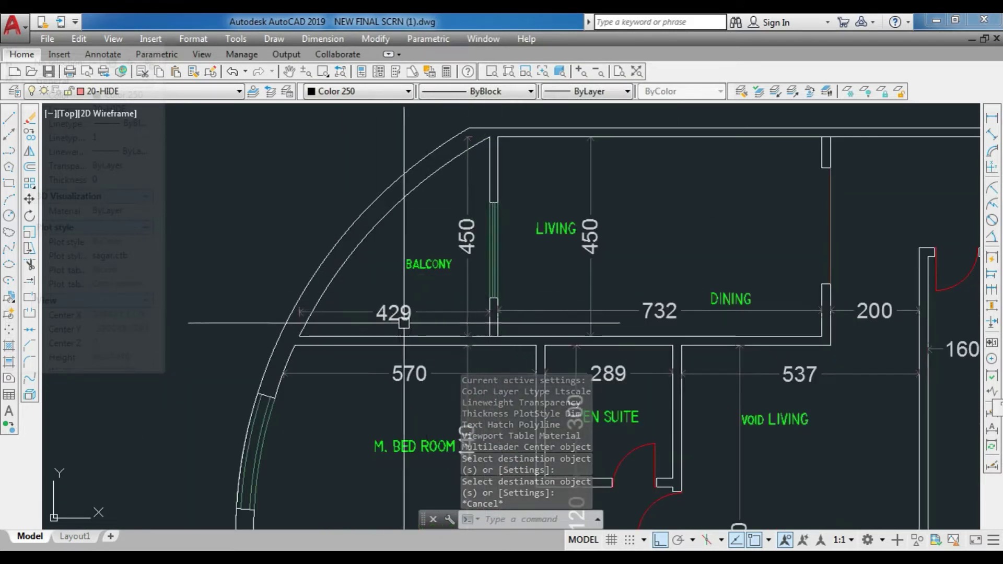
scroll(518, 271, "down", 4)
scroll(544, 256, "up", 4)
scroll(541, 250, "down", 2)
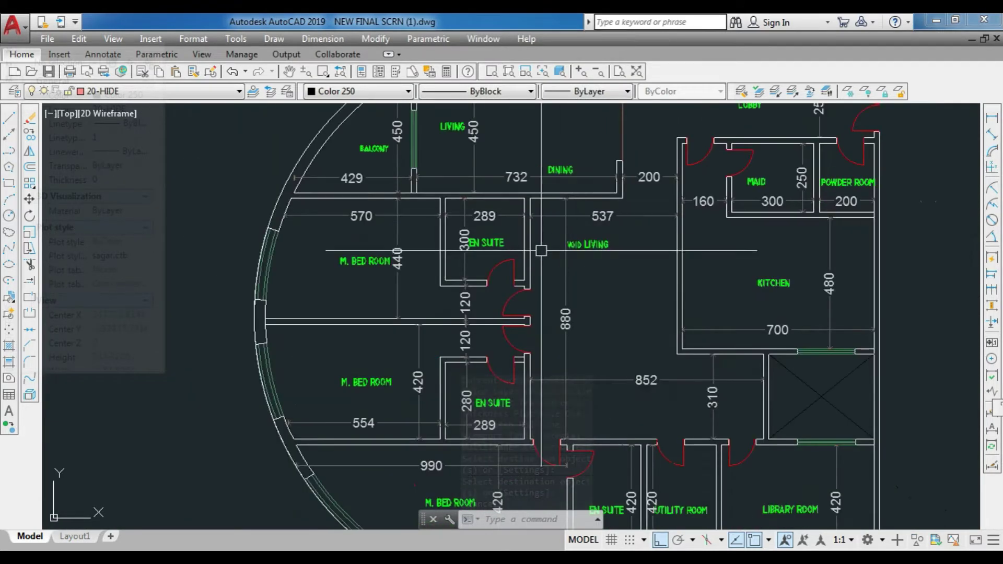
scroll(851, 167, "up", 4)
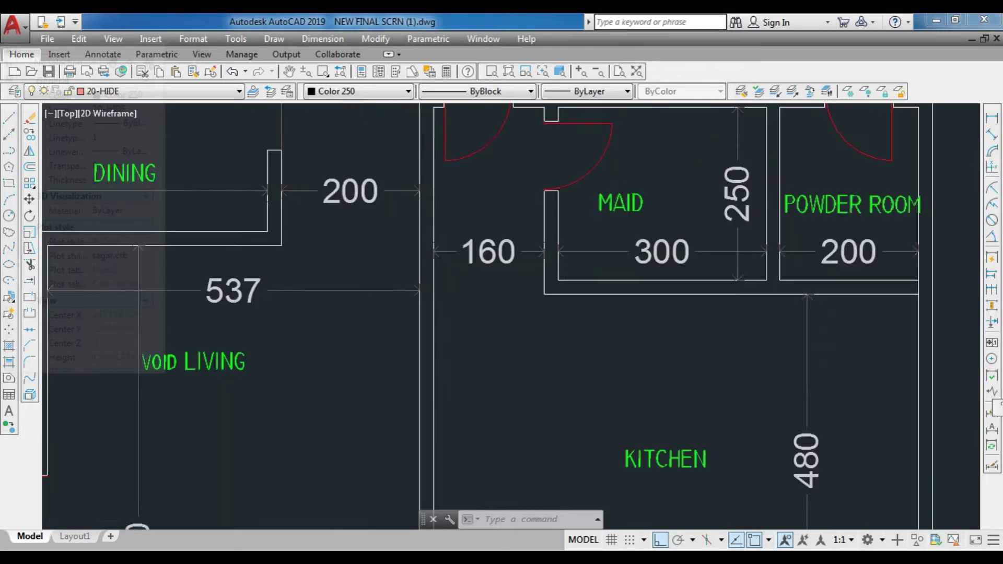
scroll(657, 309, "down", 1)
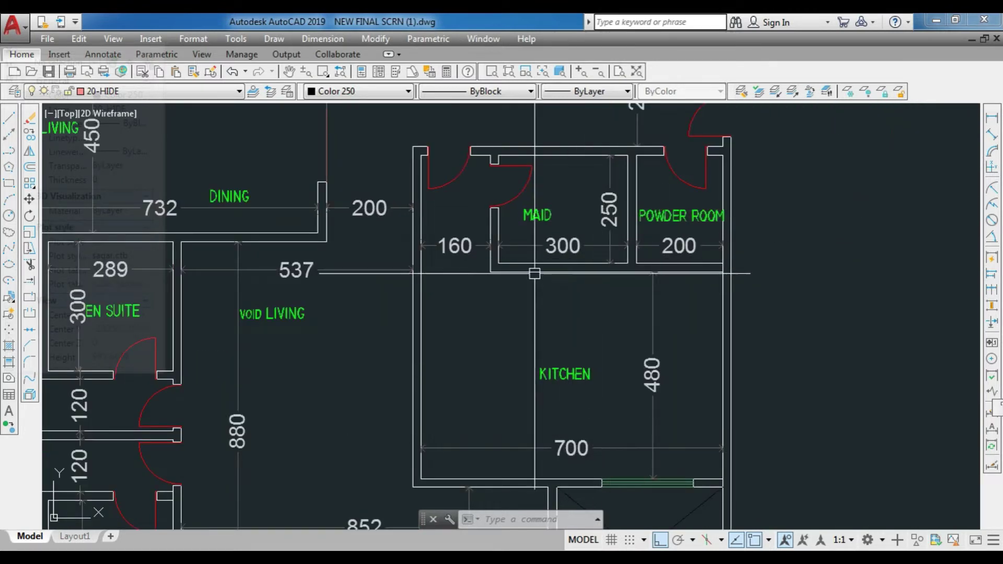
scroll(601, 199, "up", 2)
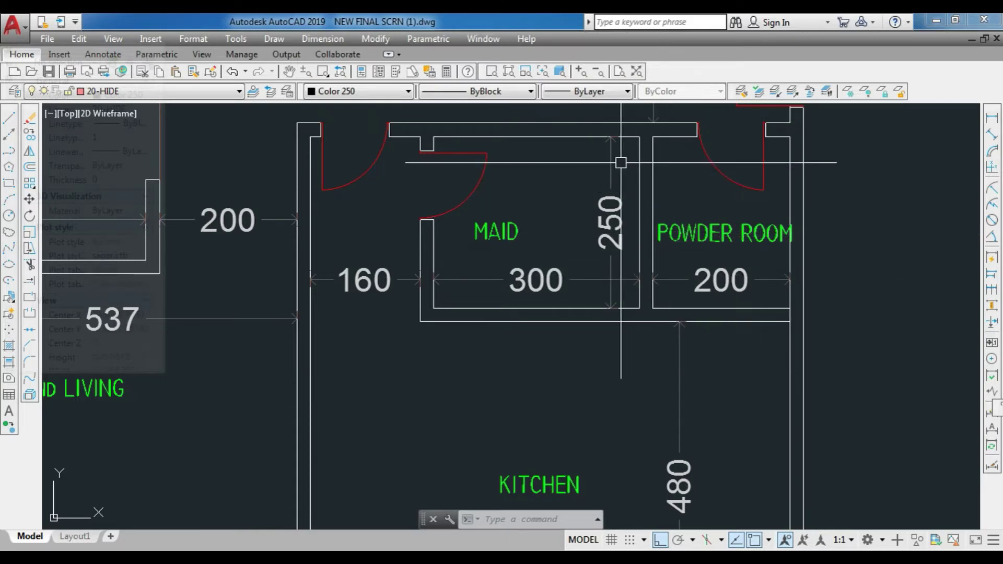
scroll(461, 294, "down", 4)
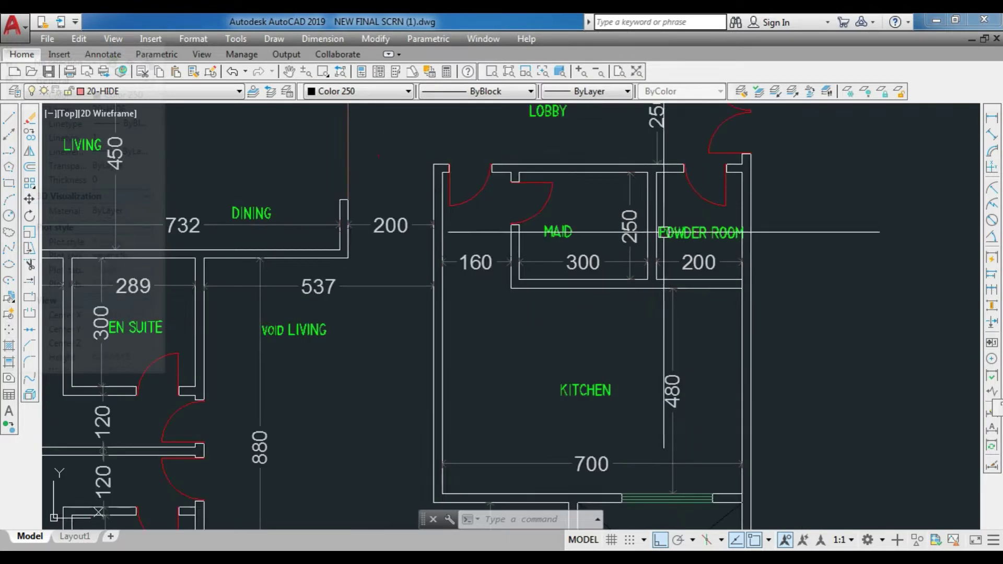
scroll(358, 321, "up", 4)
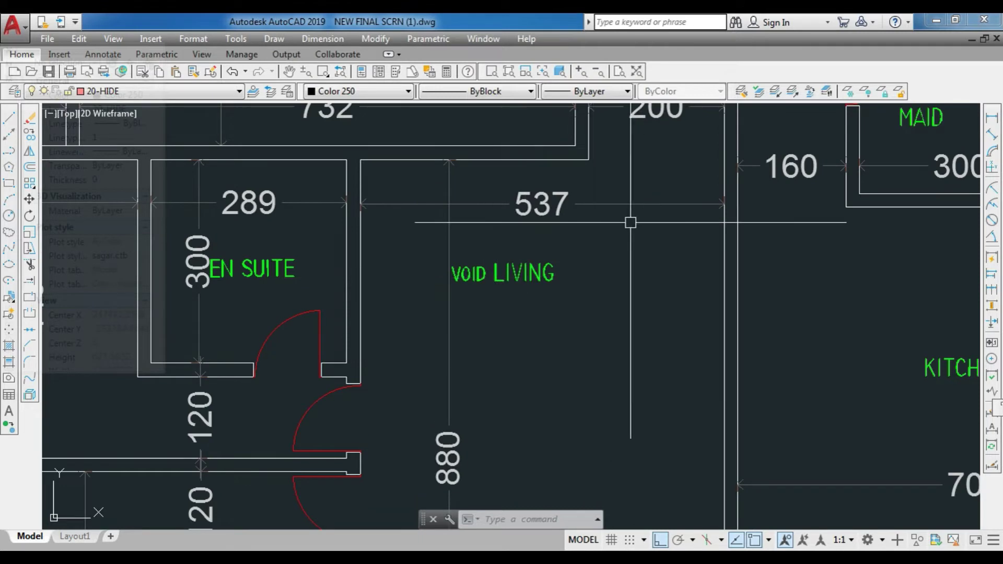
scroll(497, 218, "down", 2)
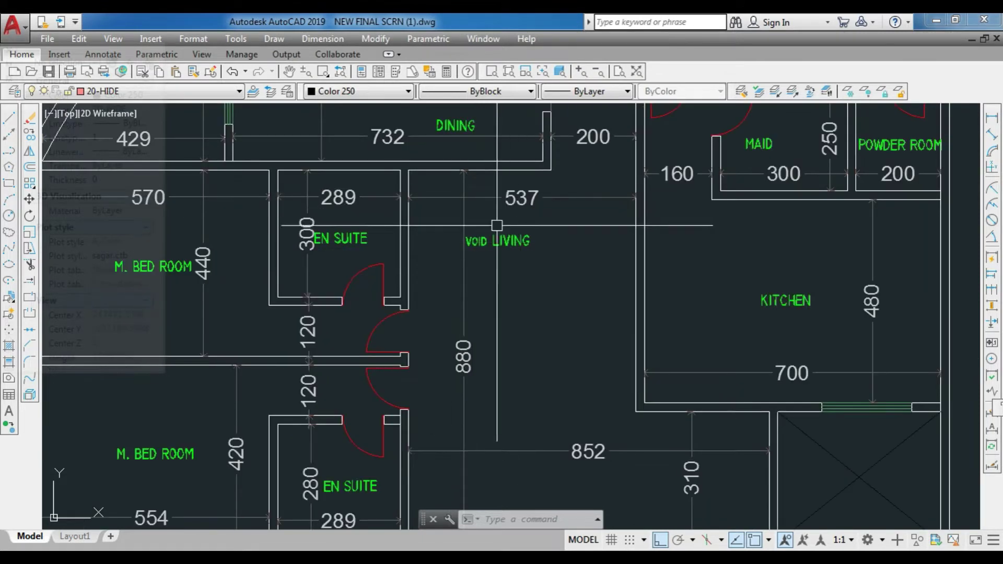
scroll(497, 226, "down", 2)
scroll(522, 385, "up", 2)
scroll(553, 267, "down", 2)
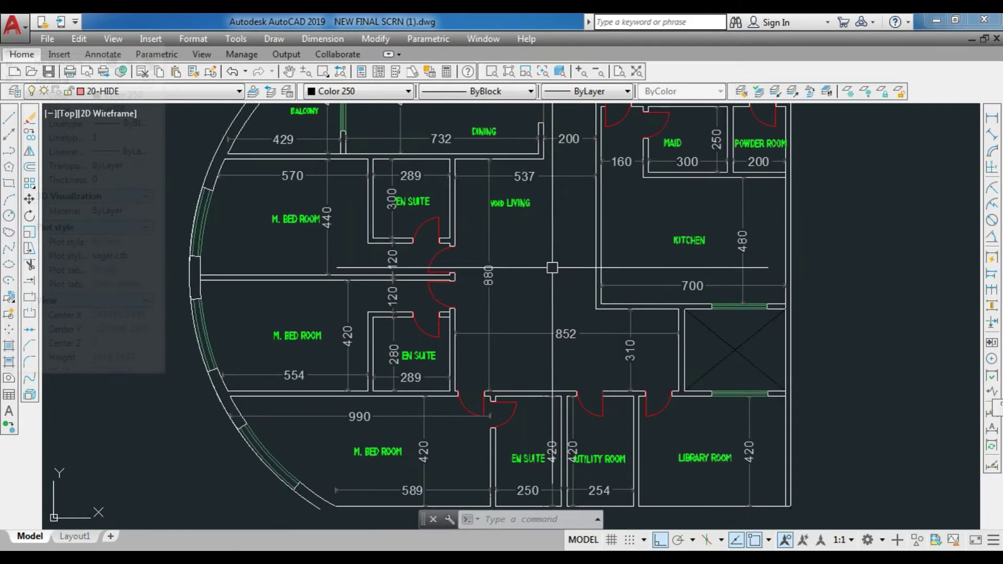
Step: Check the layout and dimensions of the three master bedrooms, their en suites, the utility room and the library room
scroll(553, 267, "down", 2)
scroll(523, 251, "up", 4)
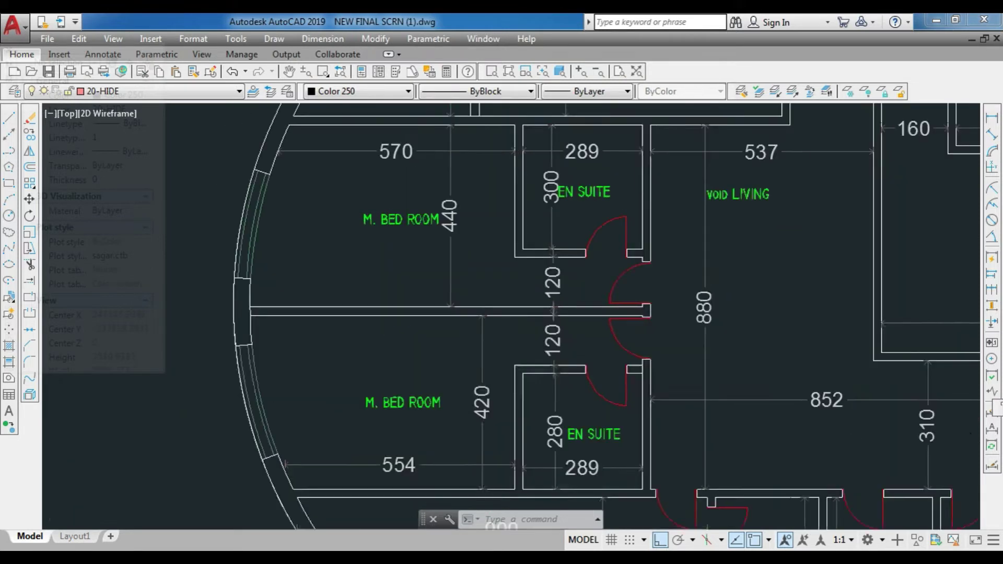
middle_click_drag(452, 293, 482, 341)
scroll(658, 335, "up", 2)
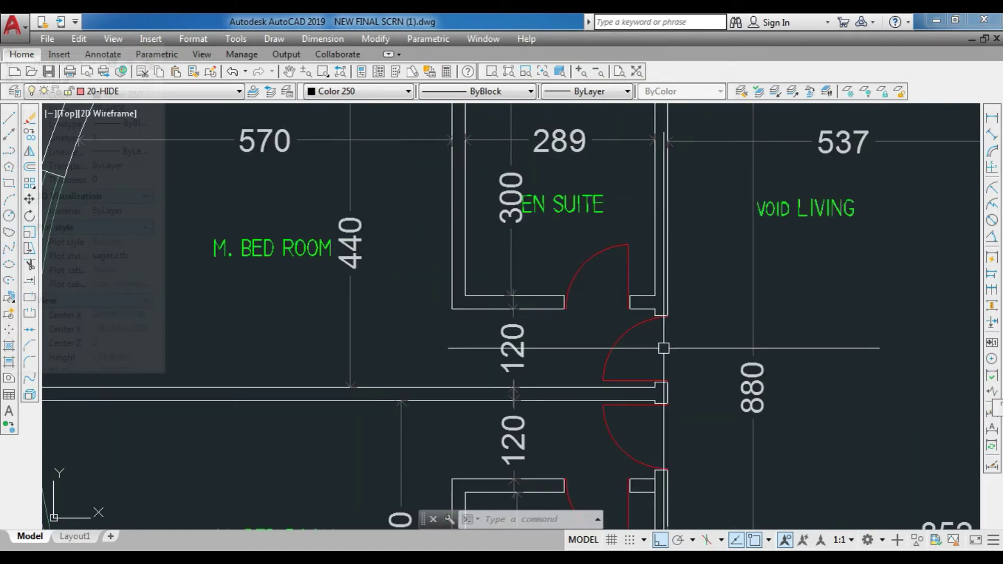
scroll(577, 320, "down", 2)
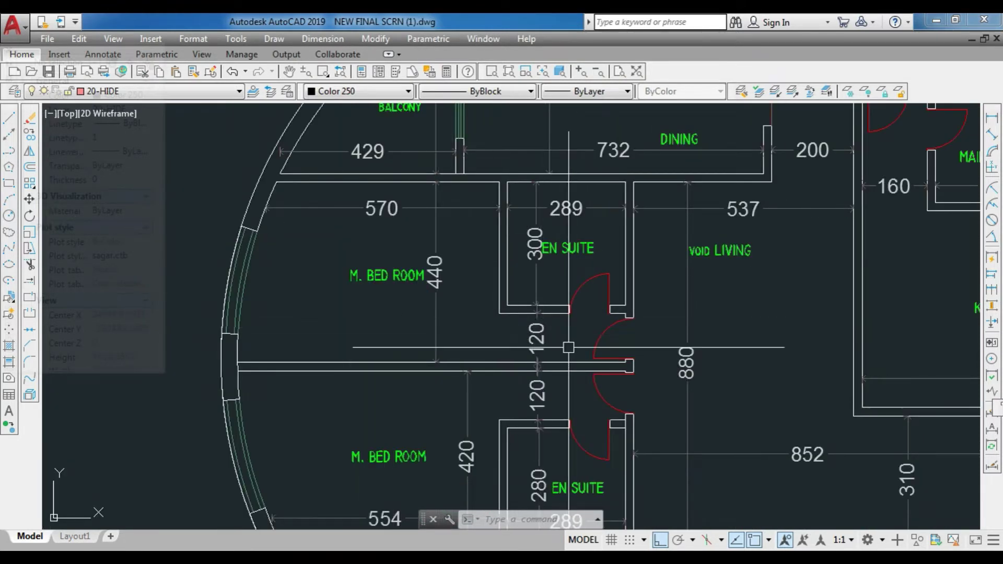
scroll(542, 329, "up", 2)
scroll(527, 374, "down", 2)
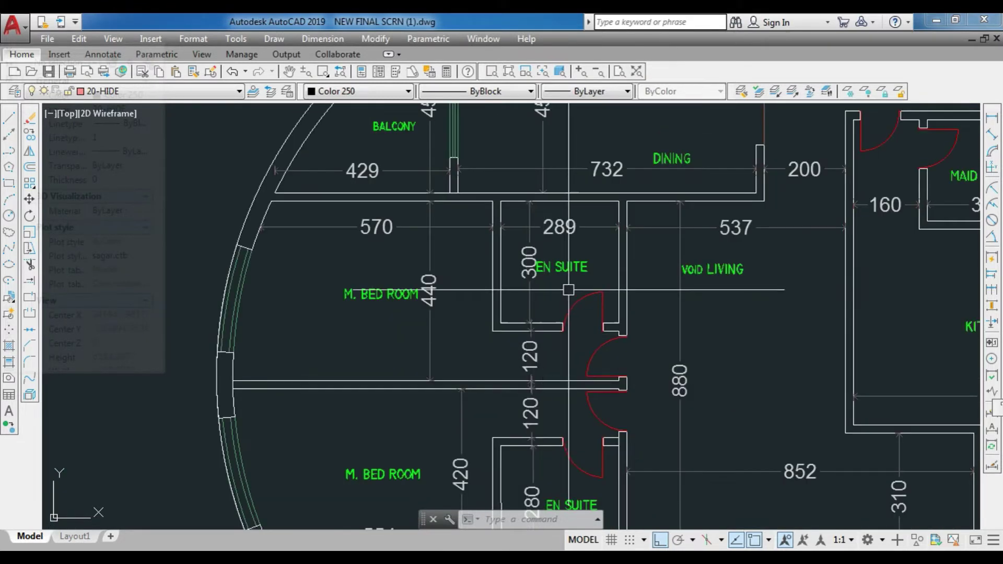
scroll(506, 226, "up", 2)
scroll(506, 167, "down", 3)
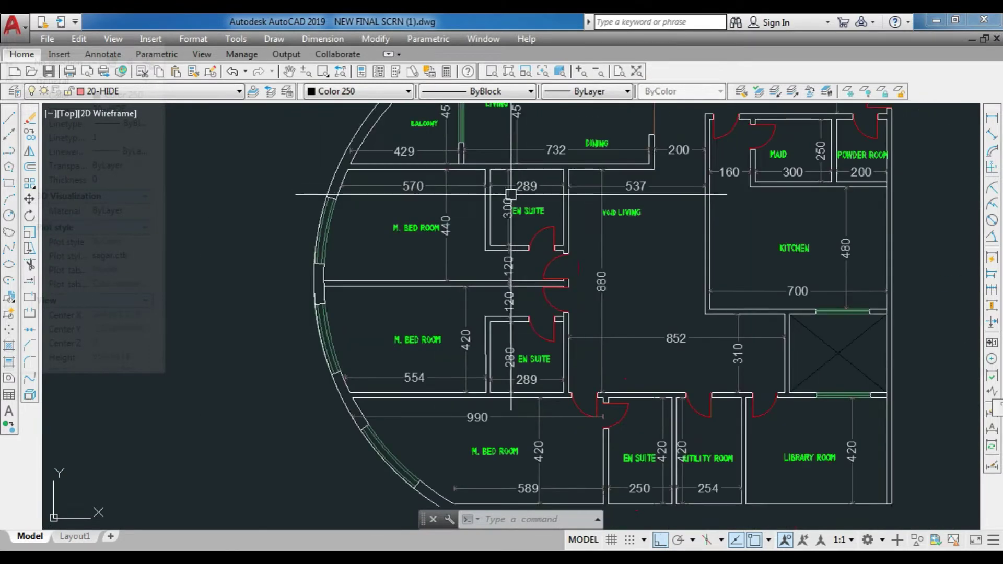
scroll(545, 454, "up", 2)
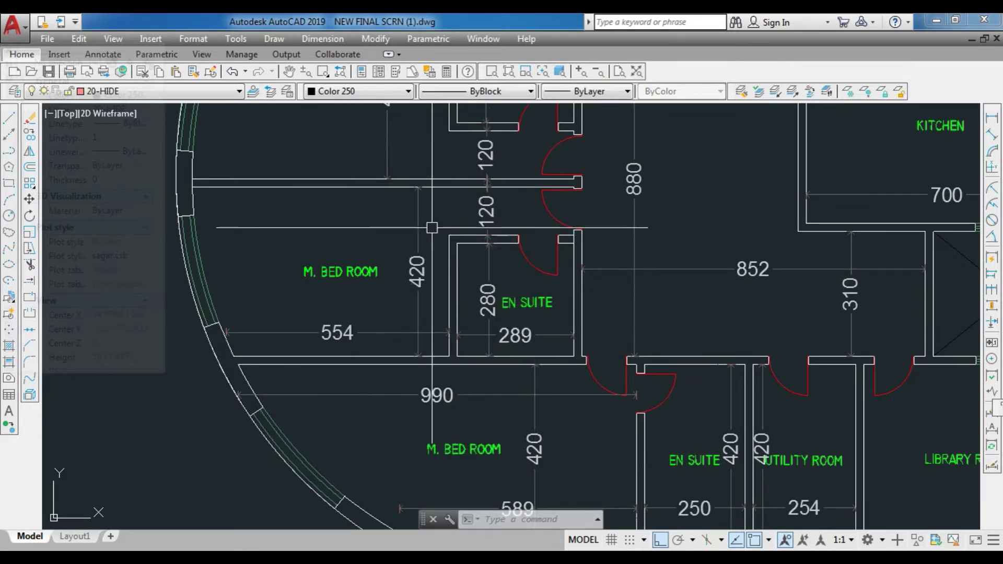
scroll(432, 226, "down", 2)
scroll(474, 414, "up", 2)
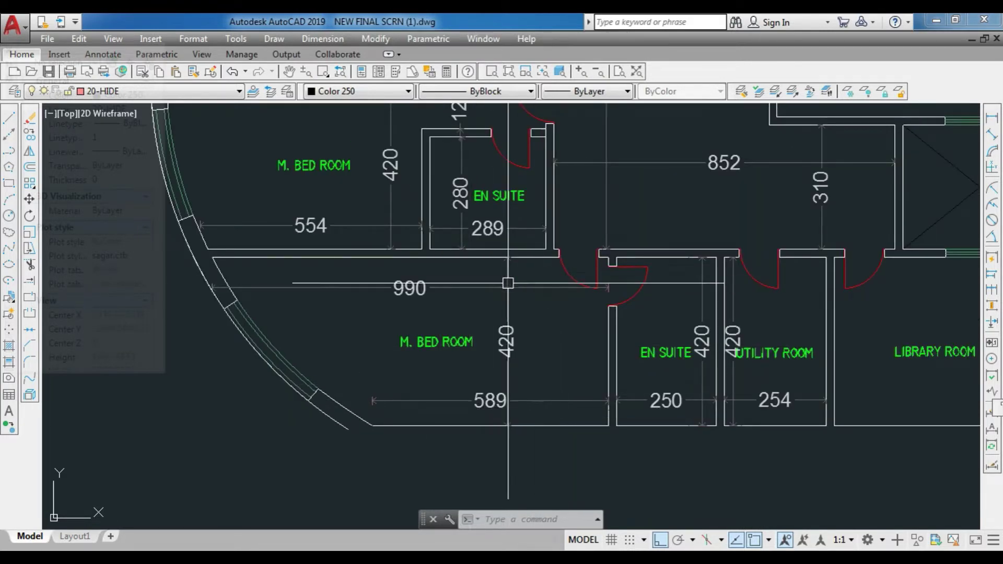
scroll(443, 315, "down", 2)
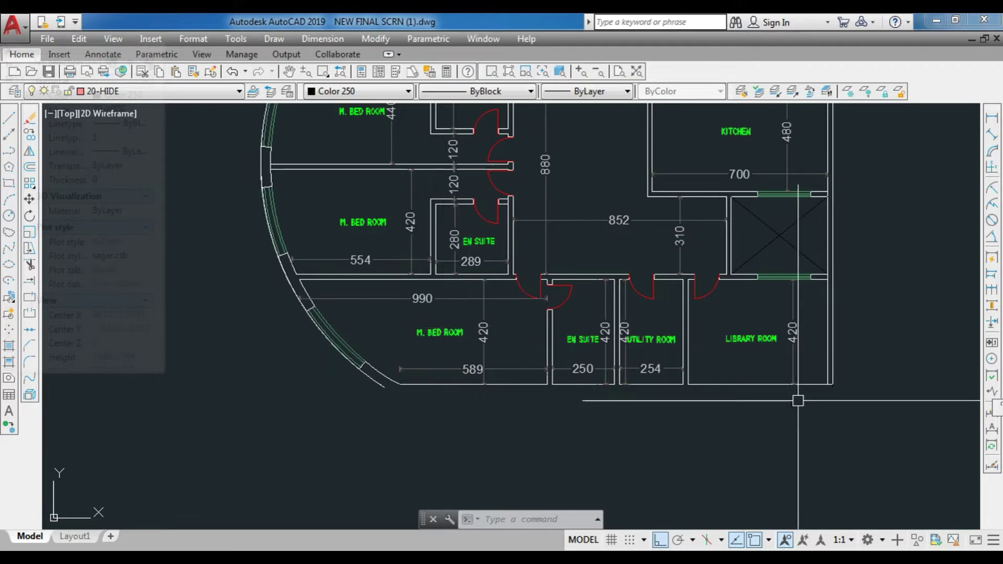
type("l")
key("Return")
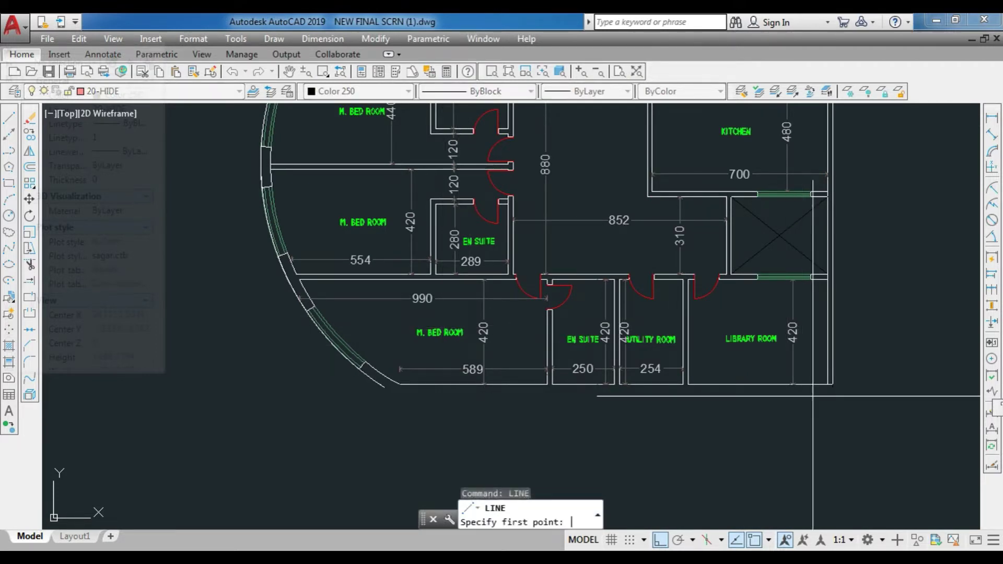
scroll(788, 398, "up", 6)
key("Escape")
key("Escape")
scroll(639, 348, "down", 9)
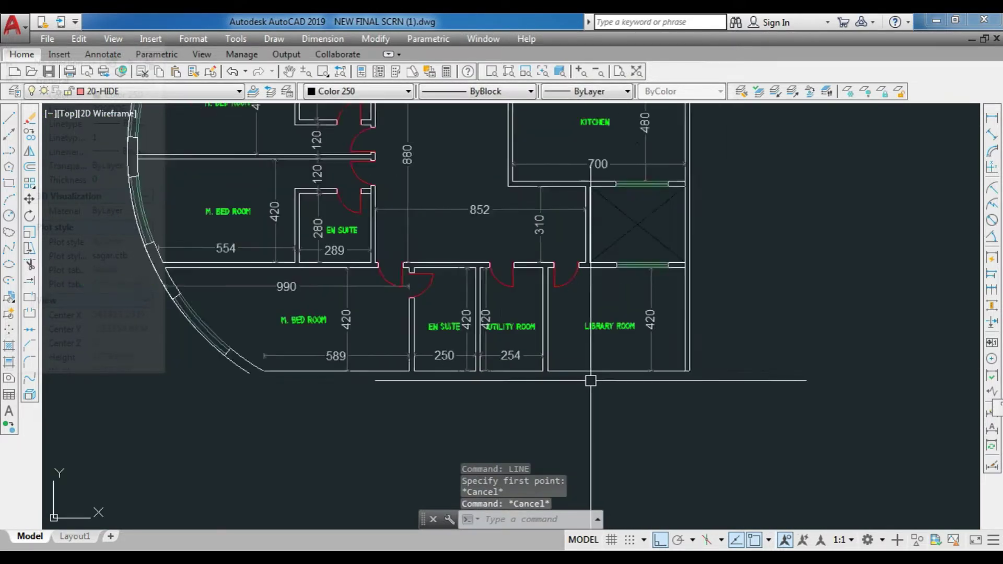
Step: Convert the complete dimensioned half-round apartment plan into a block named R
scroll(378, 269, "down", 2)
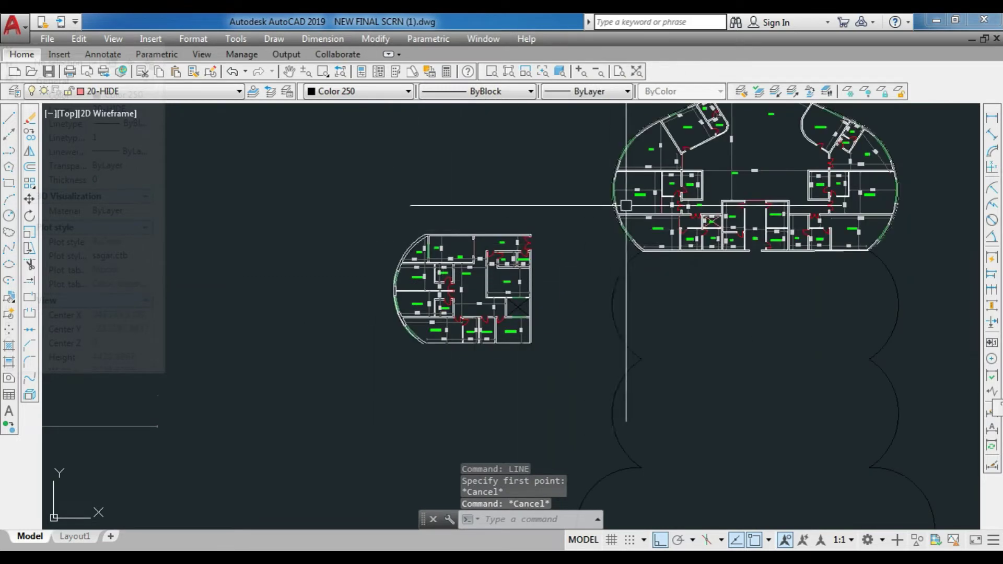
key("Escape")
left_click(340, 219)
left_click(550, 369)
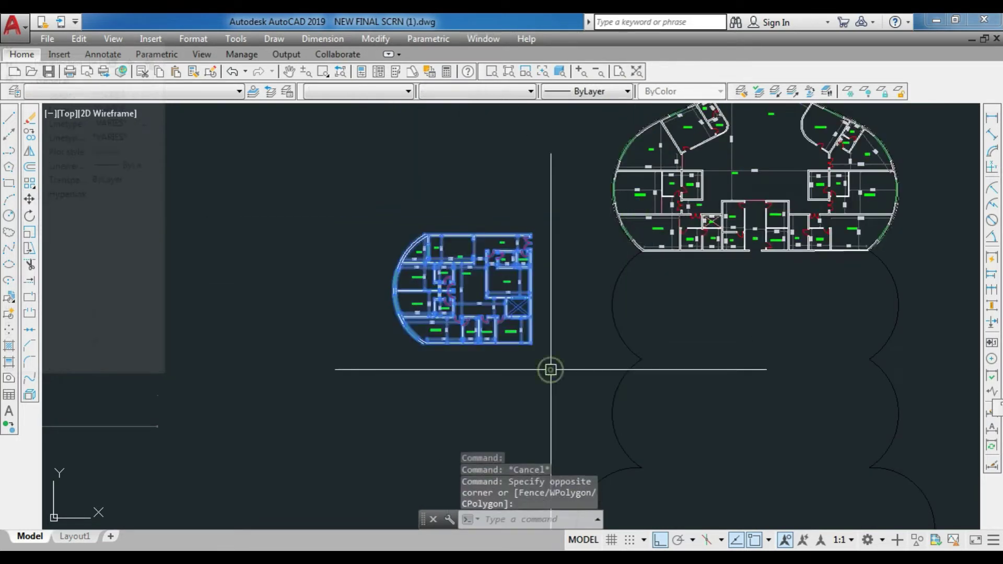
type("B")
key("Return")
type("RYRYTR")
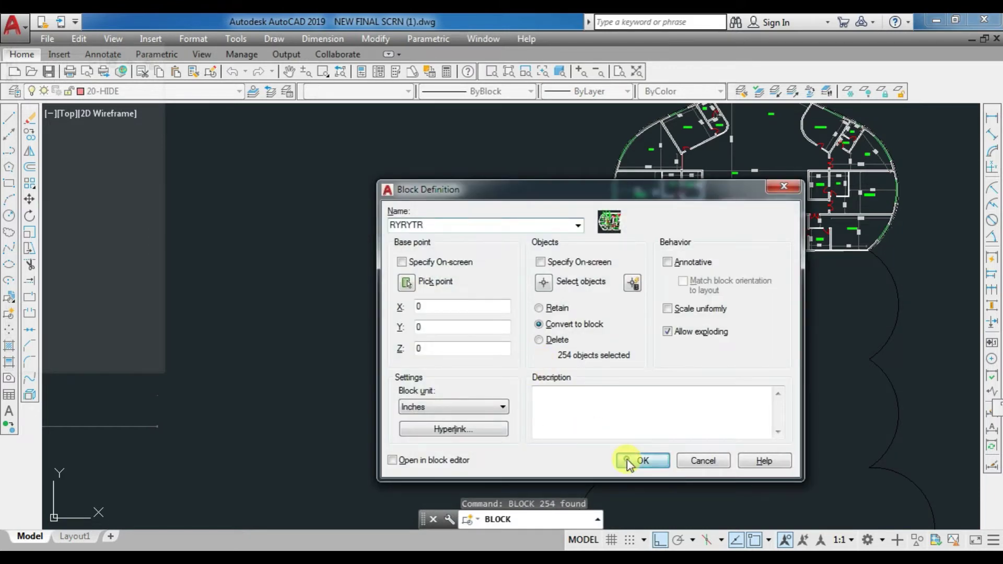
left_click(642, 461)
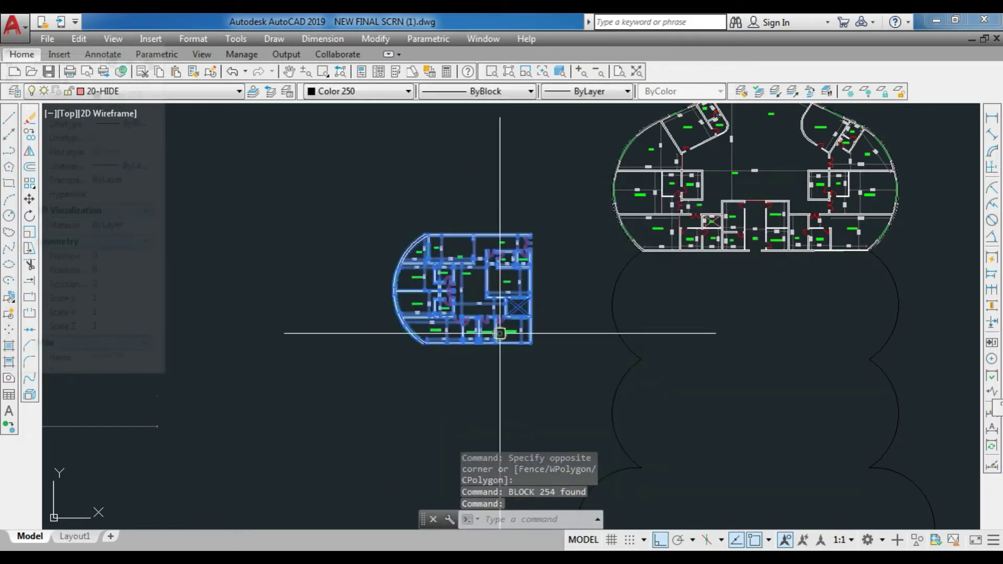
Step: Move the apartment block by its outer lobby corner to the underside of the main building's hatched wall, beside the central lobby opening
type("m")
key("Return")
scroll(501, 333, "up", 8)
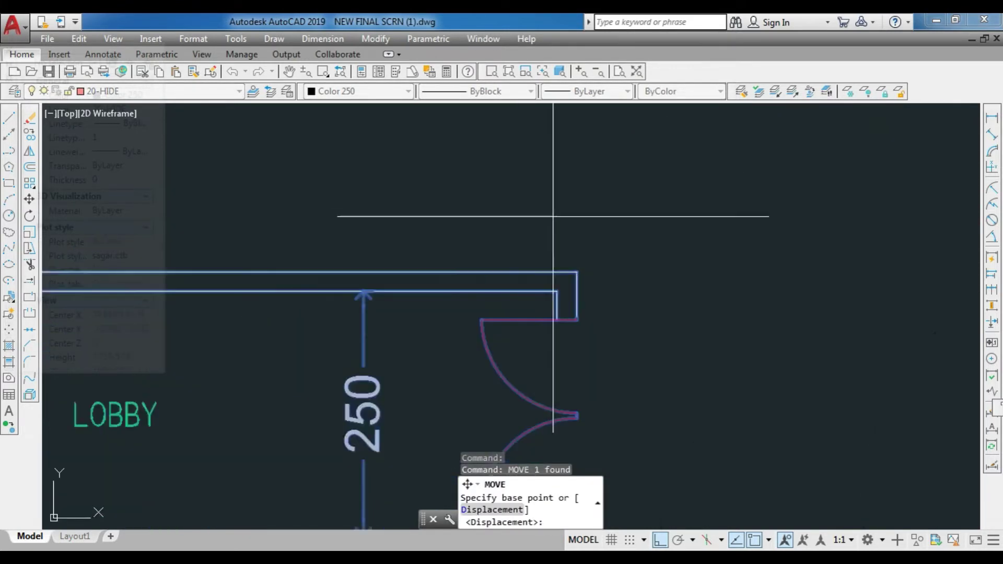
left_click(576, 272)
scroll(506, 253, "down", 8)
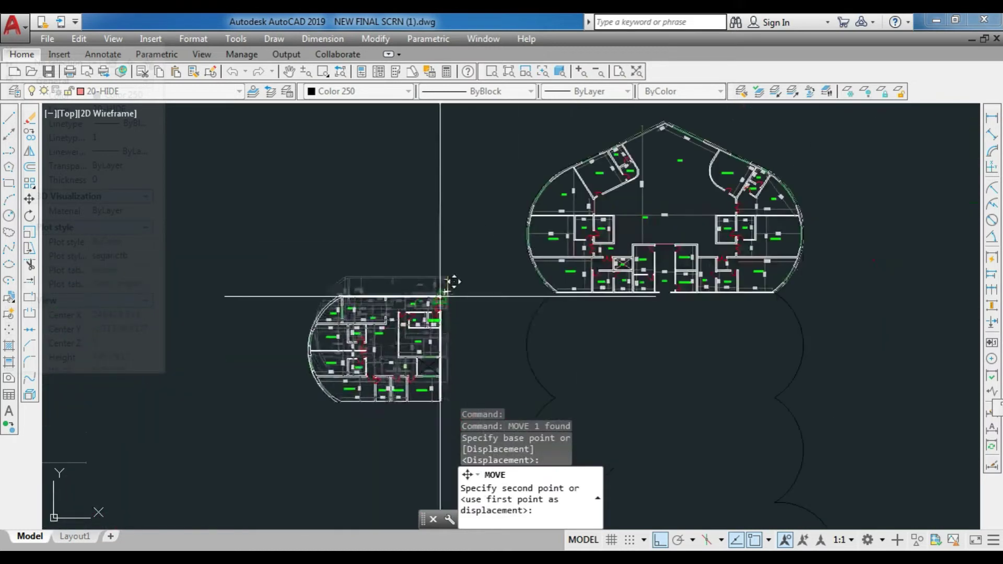
scroll(647, 301, "up", 8)
left_click(649, 312)
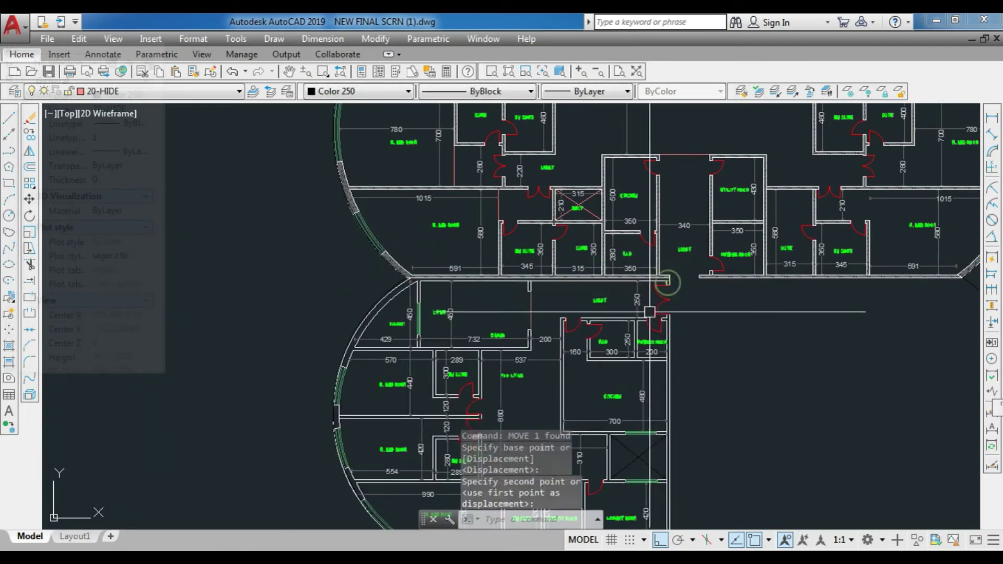
Step: Move the apartment block by its outer balcony corner onto the cusp where the hatched wall meets the scalloped outline
left_click(648, 313)
left_click(617, 349)
type("m")
key("Return")
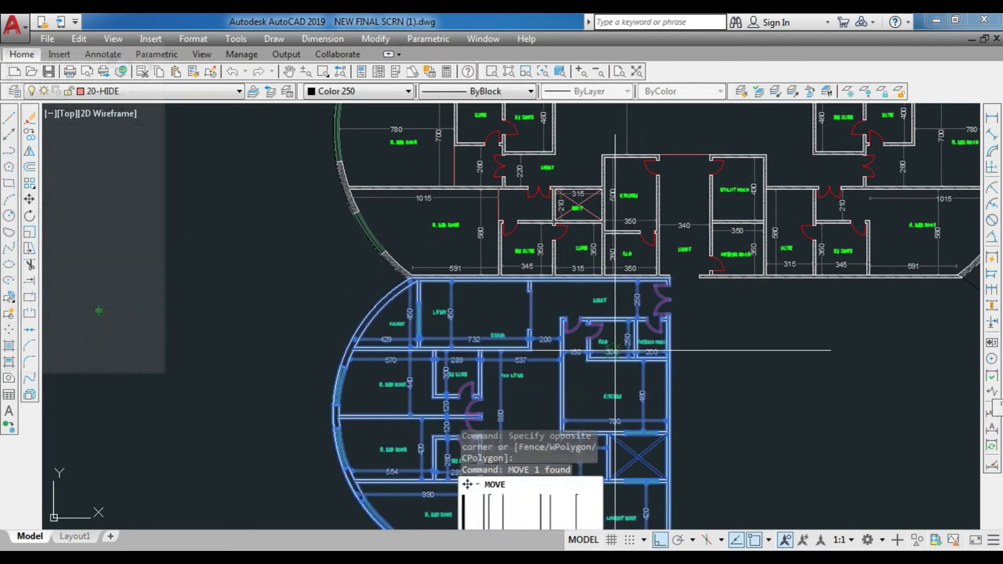
scroll(402, 290, "up", 6)
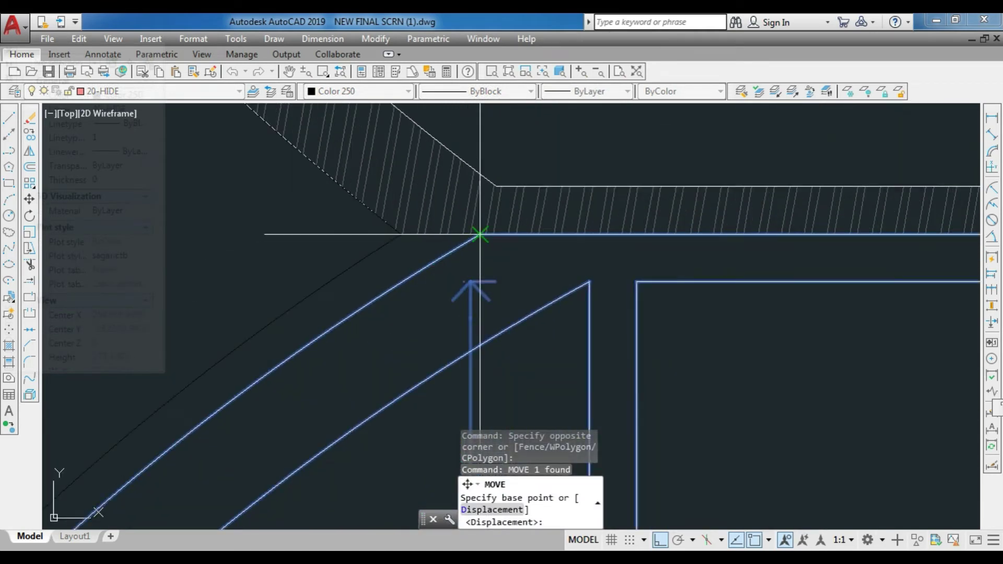
left_click(480, 235)
scroll(369, 236, "down", 5)
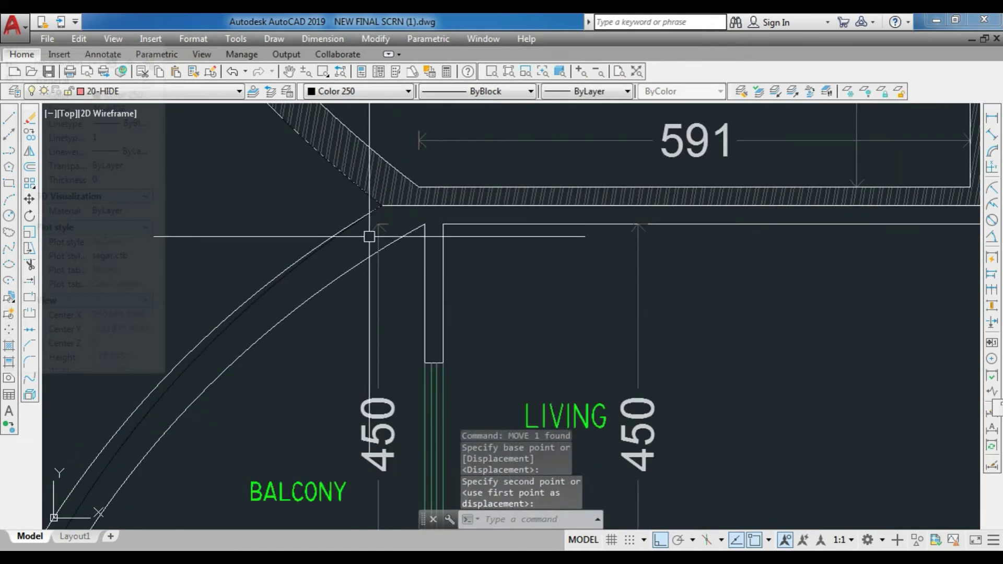
left_click(359, 271)
key("Return")
scroll(420, 188, "up", 2)
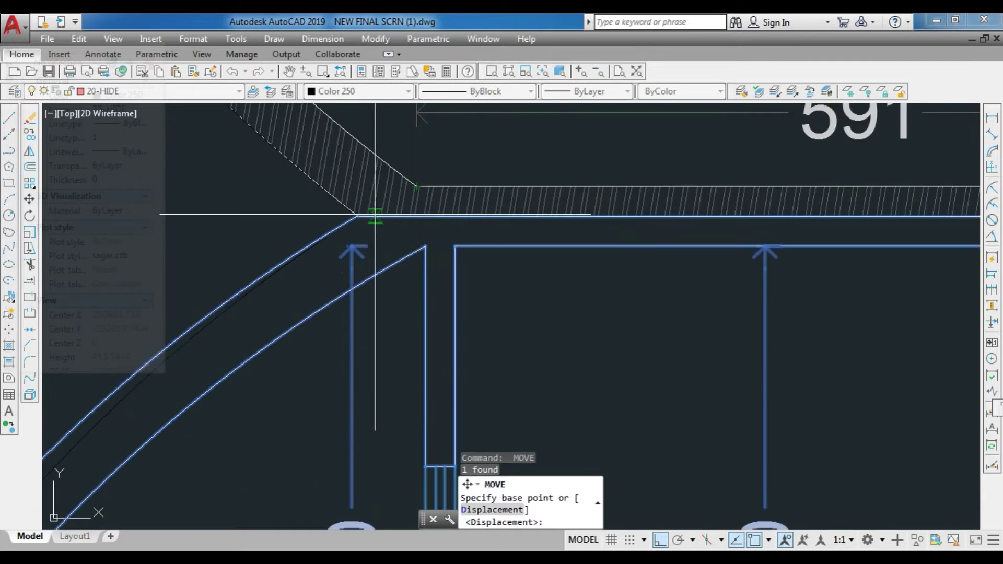
scroll(375, 214, "down", 4)
scroll(778, 254, "up", 5)
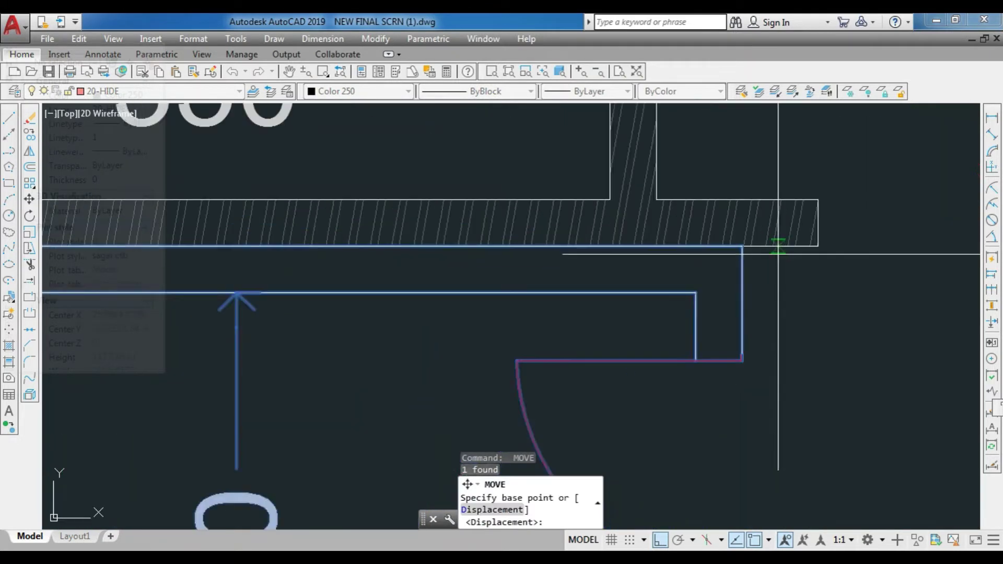
left_click(743, 247)
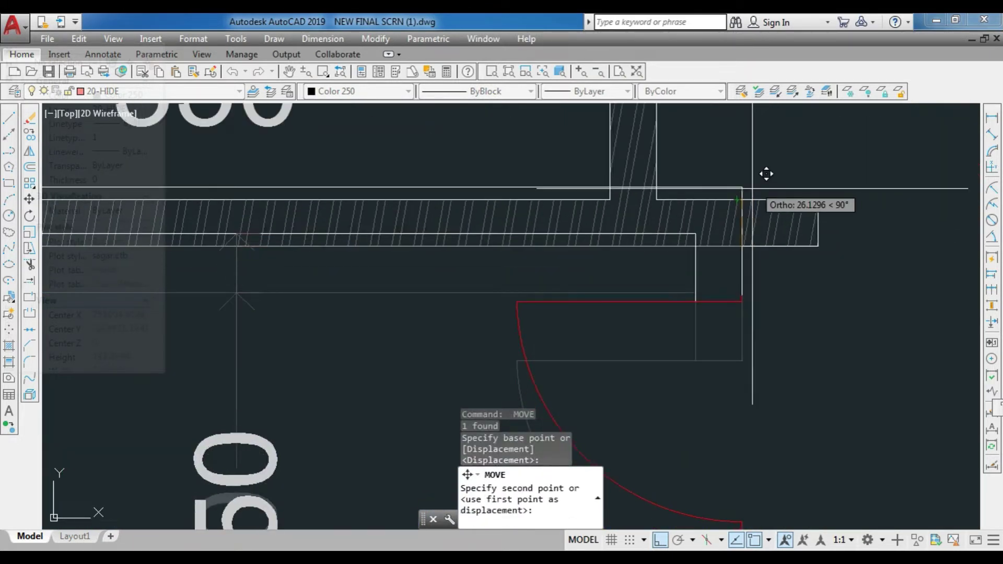
key("Escape")
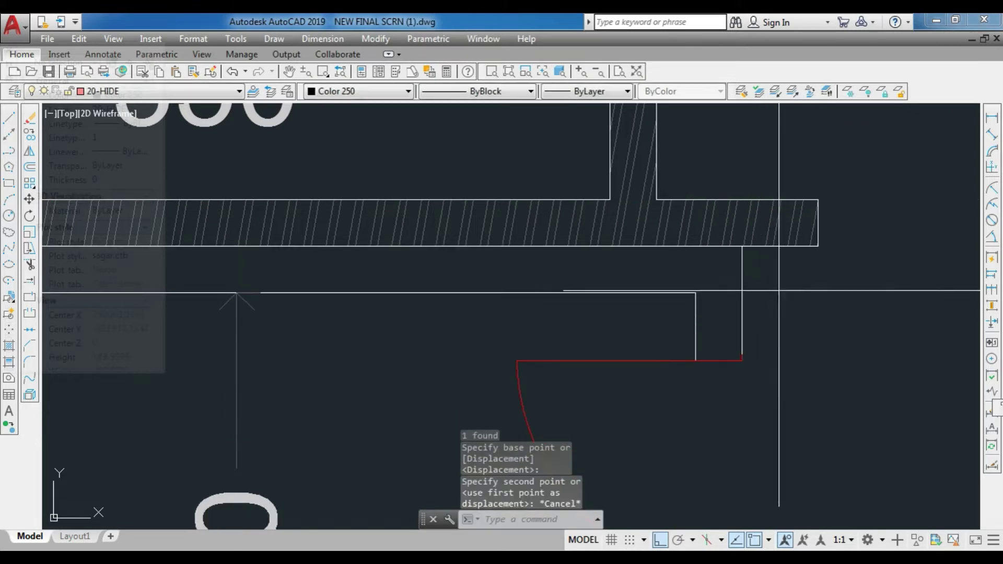
Step: Move the apartment block up one wall thickness, placing its inner lobby corner on the lower face of the hatched wall
left_click(778, 289)
left_click(647, 333)
type("m")
key("space")
left_click(695, 293)
left_click(696, 246)
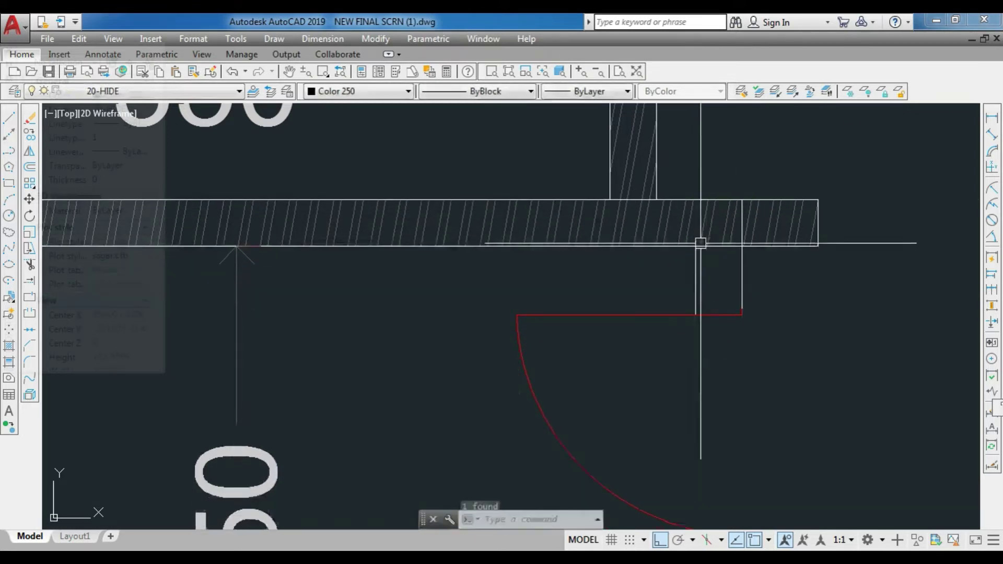
Step: Move the apartment block back down from its outer balcony corner to the lower corner of the hatched wall
scroll(745, 248, "down", 9)
scroll(362, 237, "up", 4)
scroll(340, 281, "up", 3)
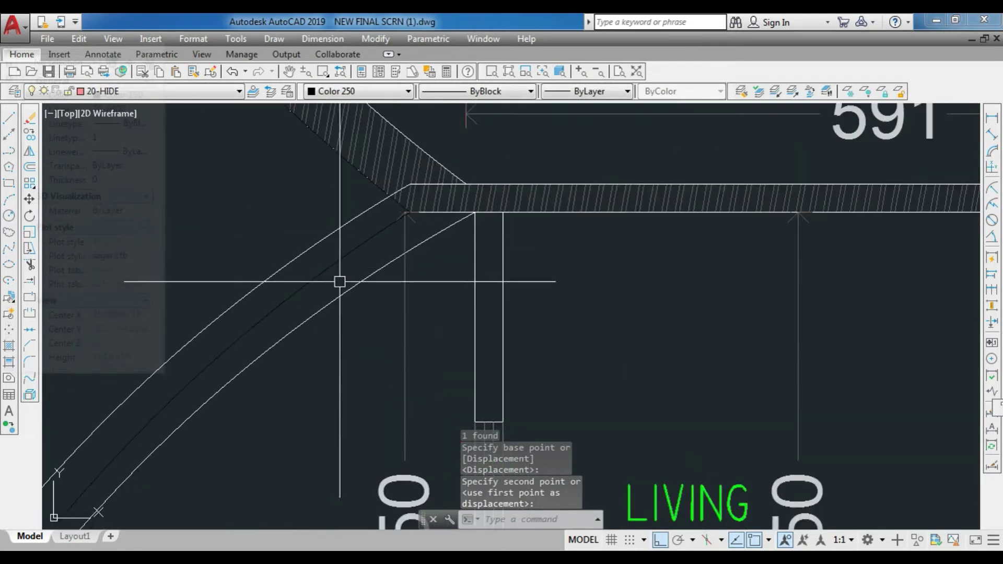
left_click(358, 243)
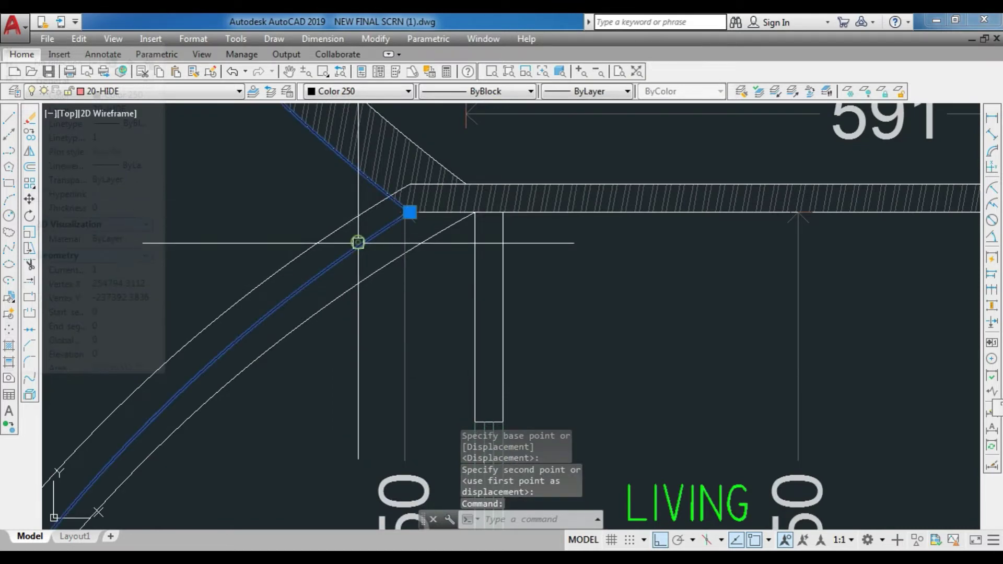
scroll(475, 193, "down", 4)
key("Escape")
left_click(409, 221)
scroll(431, 205, "up", 6)
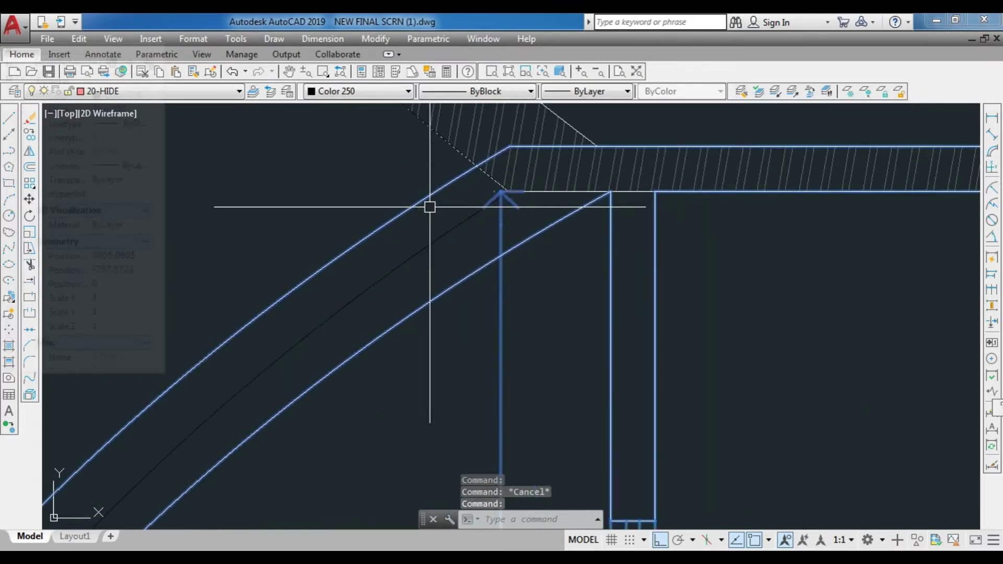
key("space")
left_click(510, 146)
scroll(506, 167, "down", 2)
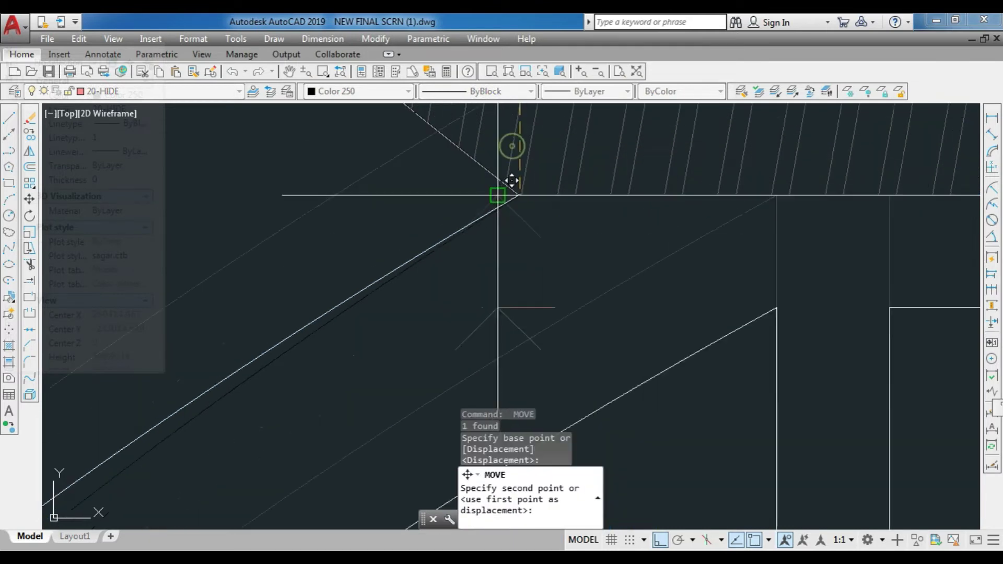
key("Escape")
Step: Examine how the apartment's outer wall and balcony curve meet the hatched wall and the scalloped outline
scroll(417, 215, "down", 6)
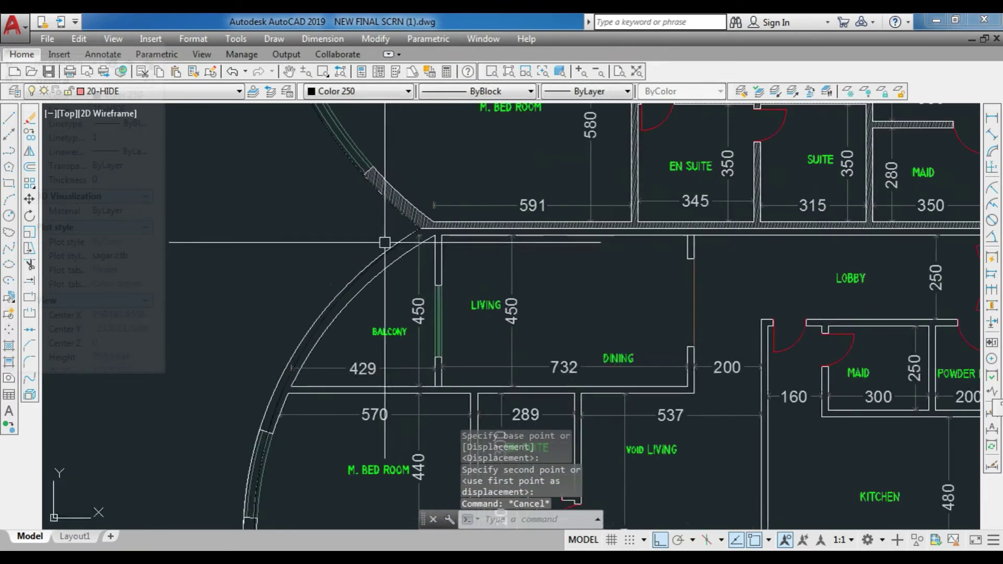
scroll(630, 224, "down", 2)
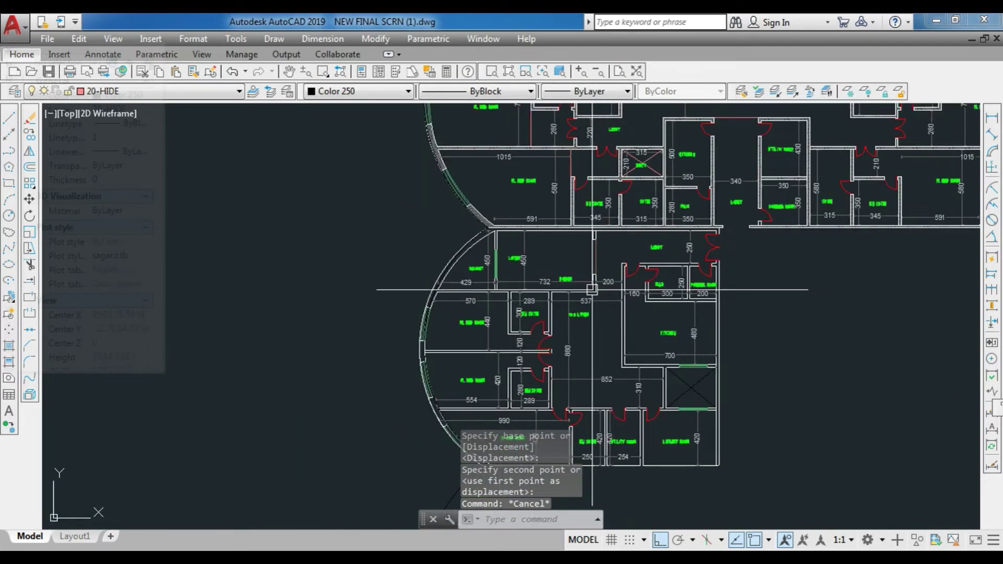
scroll(589, 291, "down", 2)
scroll(585, 241, "up", 4)
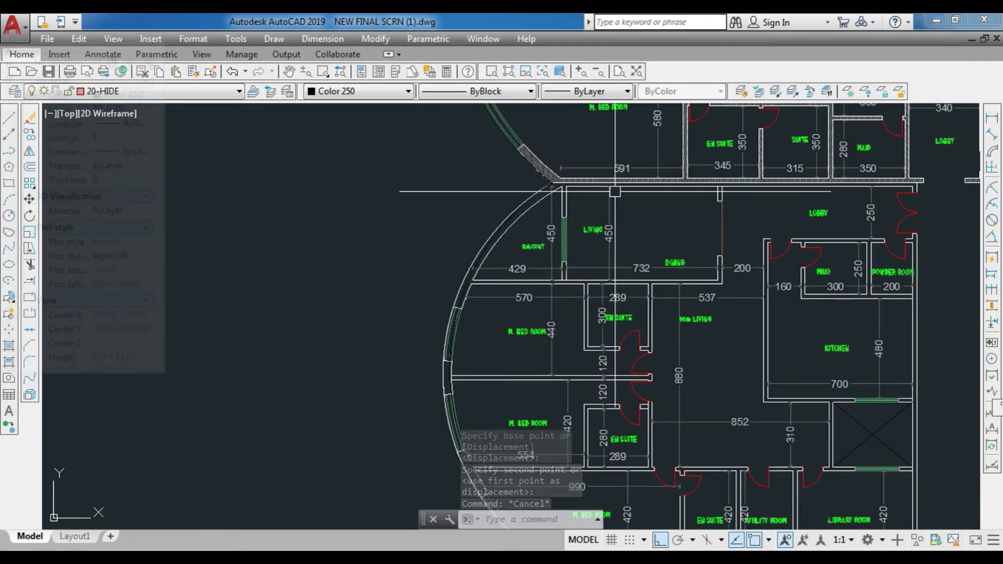
scroll(615, 192, "up", 4)
scroll(418, 217, "down", 4)
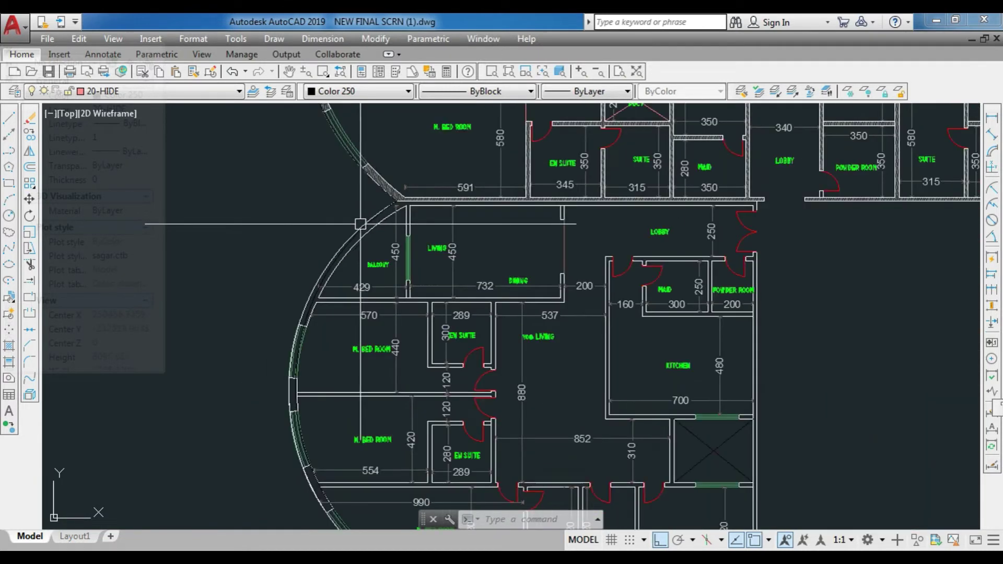
scroll(418, 212, "up", 3)
key("ctrl+a")
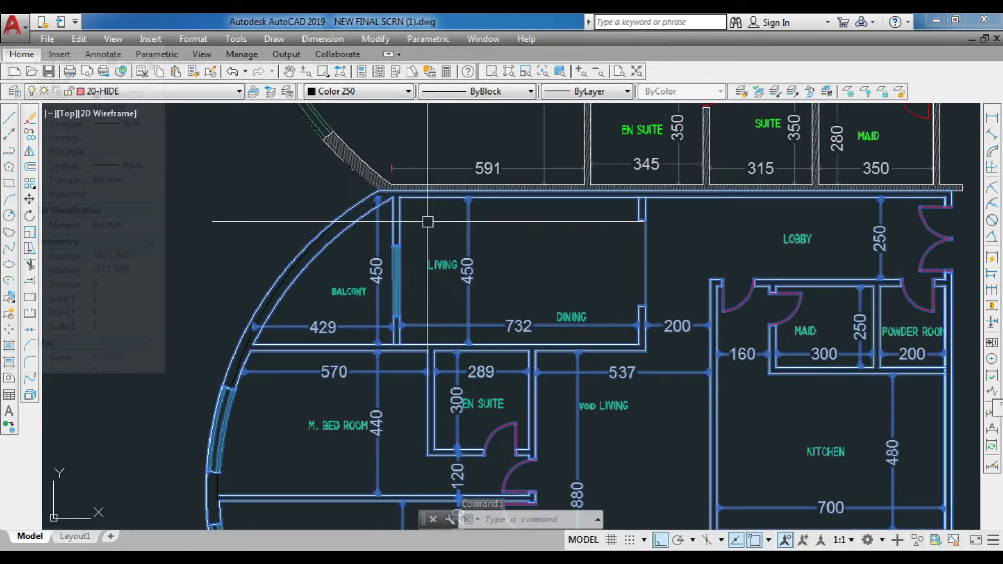
type("l")
key("Return")
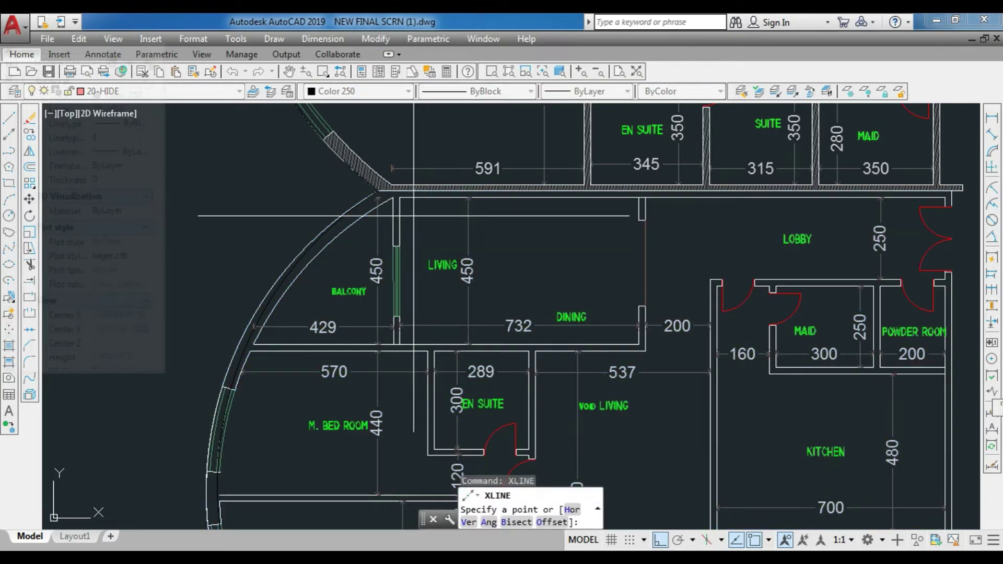
scroll(406, 192, "up", 5)
key("Escape")
key("Escape")
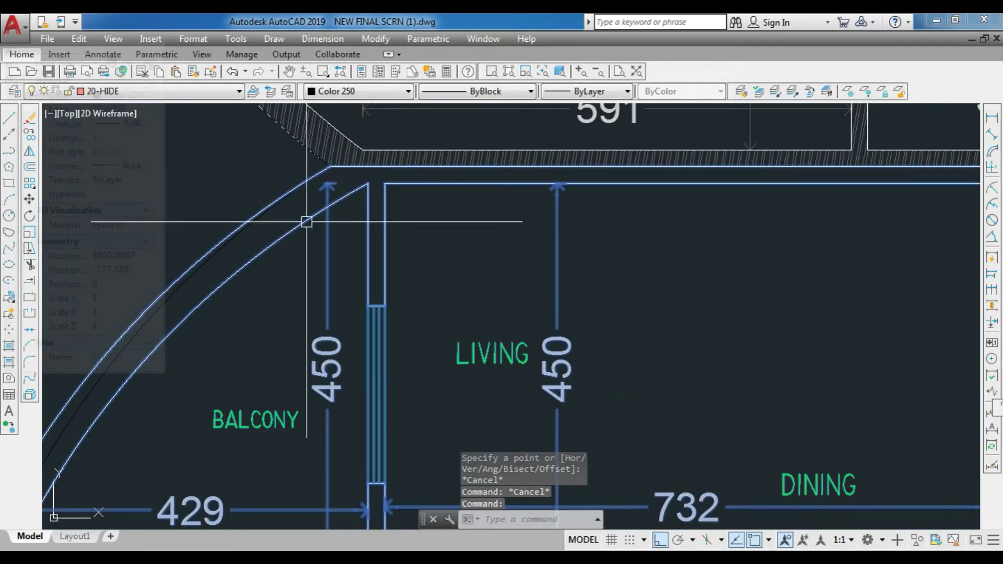
Step: Explode the apartment block and erase its outer wall line running along the hatched wall
left_click(30, 395)
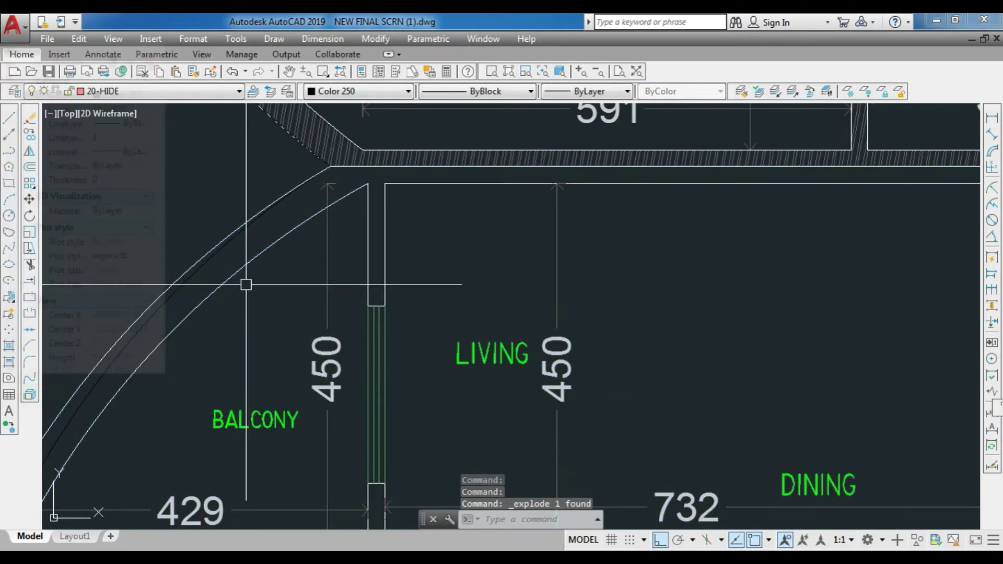
left_click(413, 167)
type("e")
key("Return")
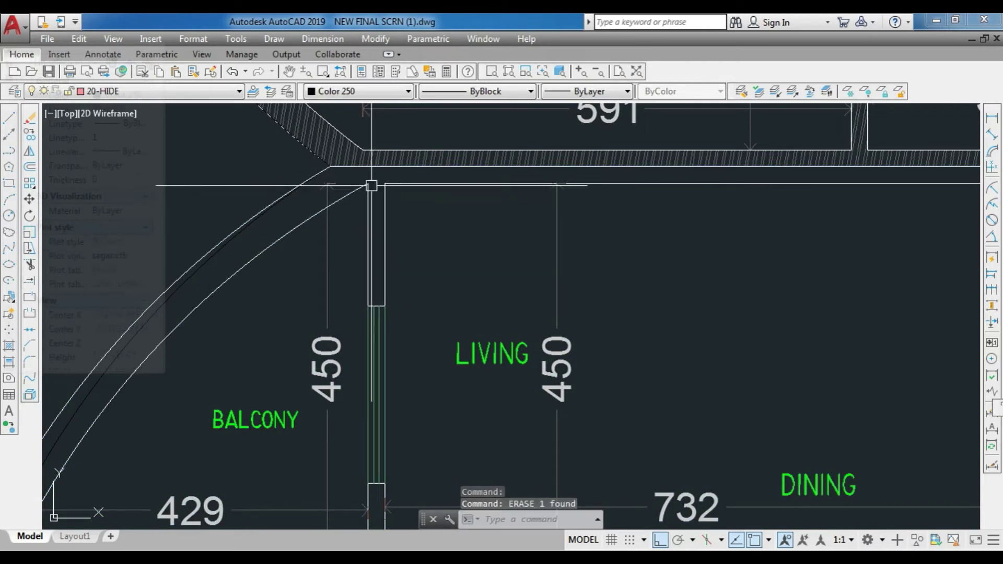
left_click(398, 172)
key("Escape")
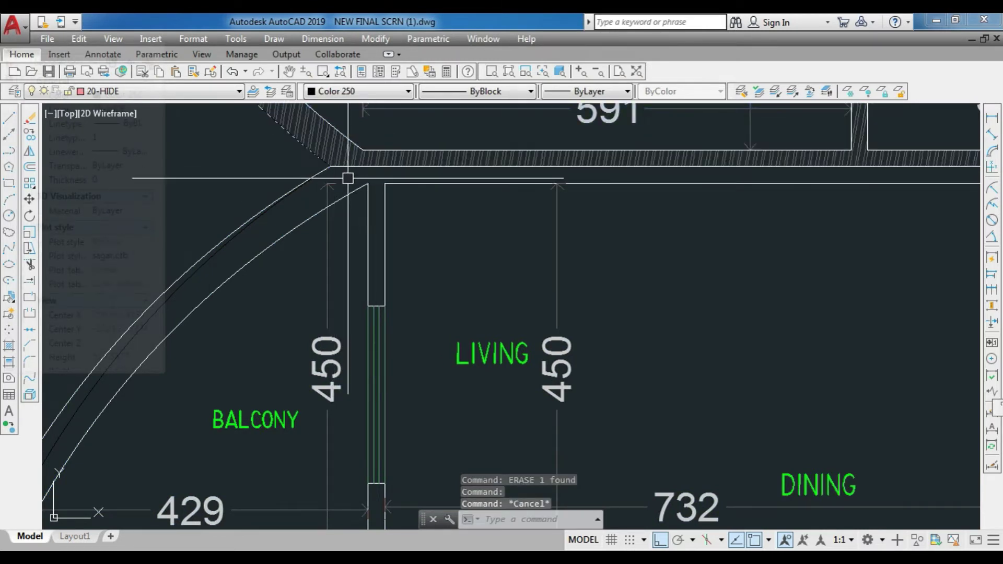
Step: Inspect the wall junction at the lobby's double door and the apartment's fit below the main building
scroll(283, 204, "down", 5)
scroll(656, 195, "up", 8)
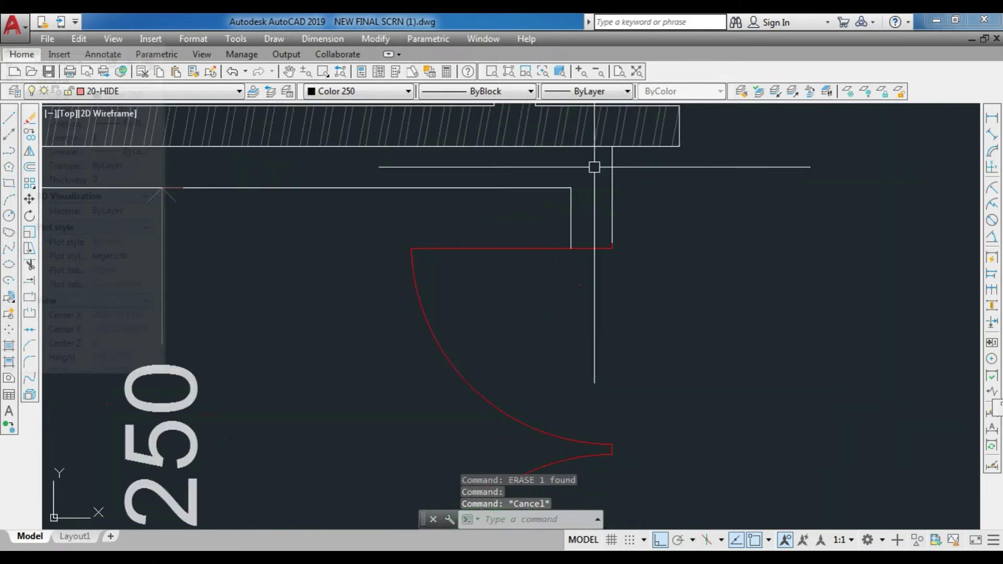
left_click(627, 158)
key("Escape")
scroll(619, 179, "down", 3)
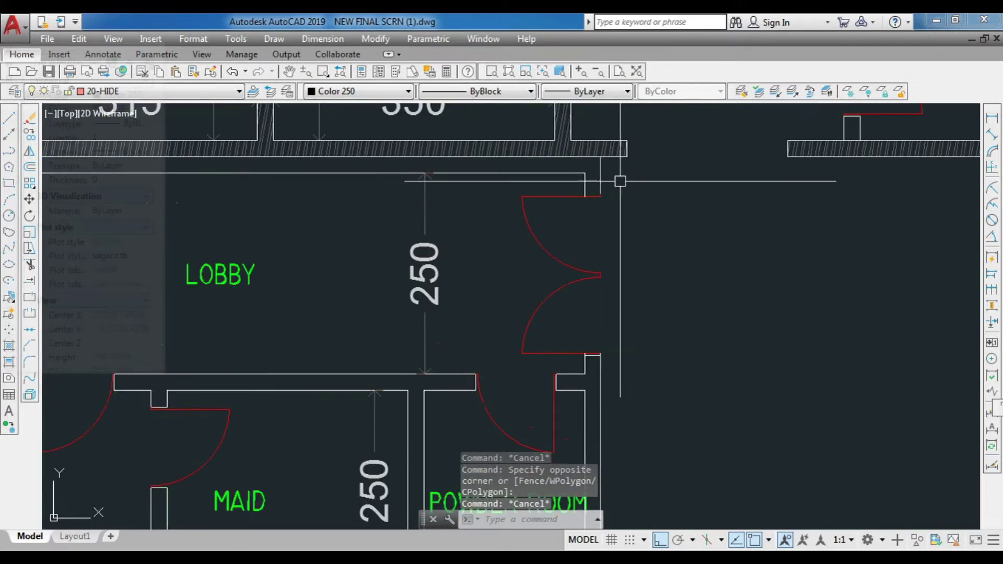
left_click(652, 156)
key("Escape")
scroll(637, 178, "down", 3)
left_click(620, 194)
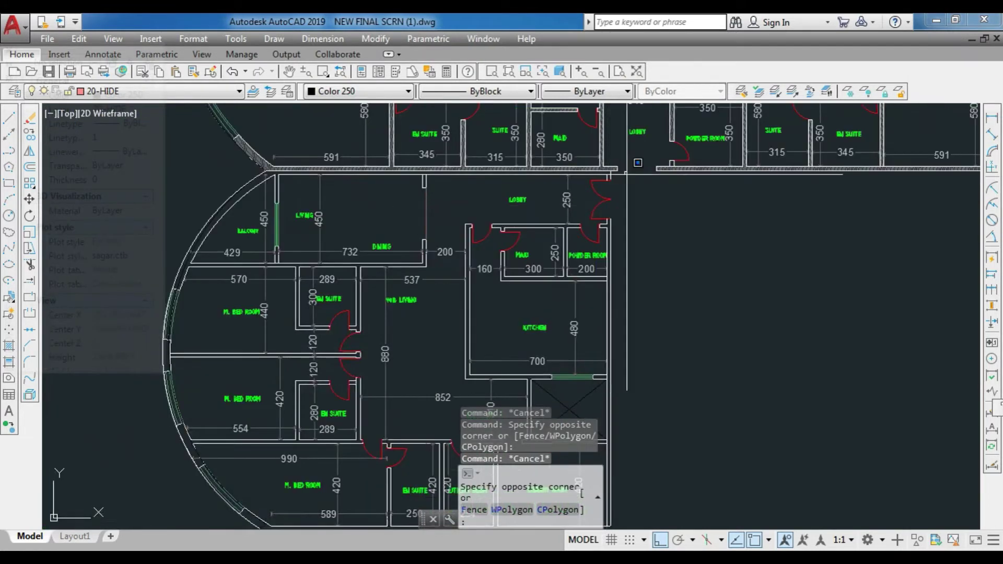
key("Escape")
scroll(576, 147, "down", 3)
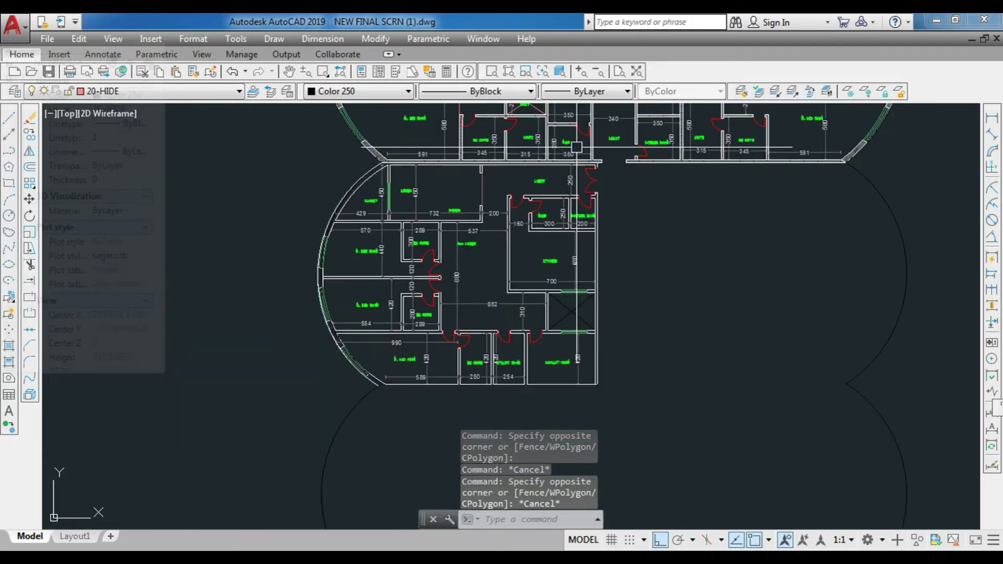
Step: Undo the recent edits to the apartment block, back to before its last downward move
key("ctrl+z")
key("ctrl+z")
key("ctrl+z")
key("ctrl+z")
key("ctrl+z")
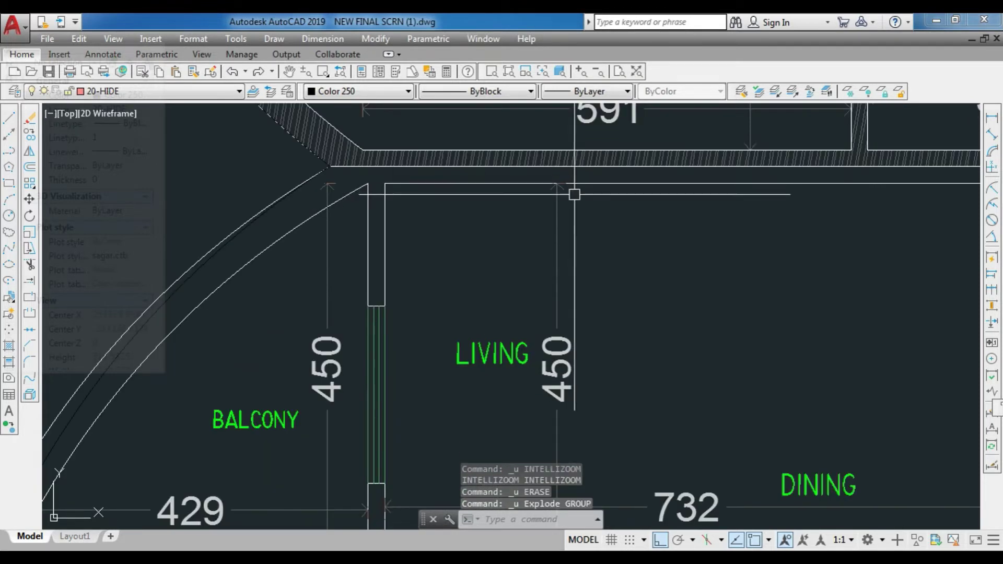
key("ctrl+z")
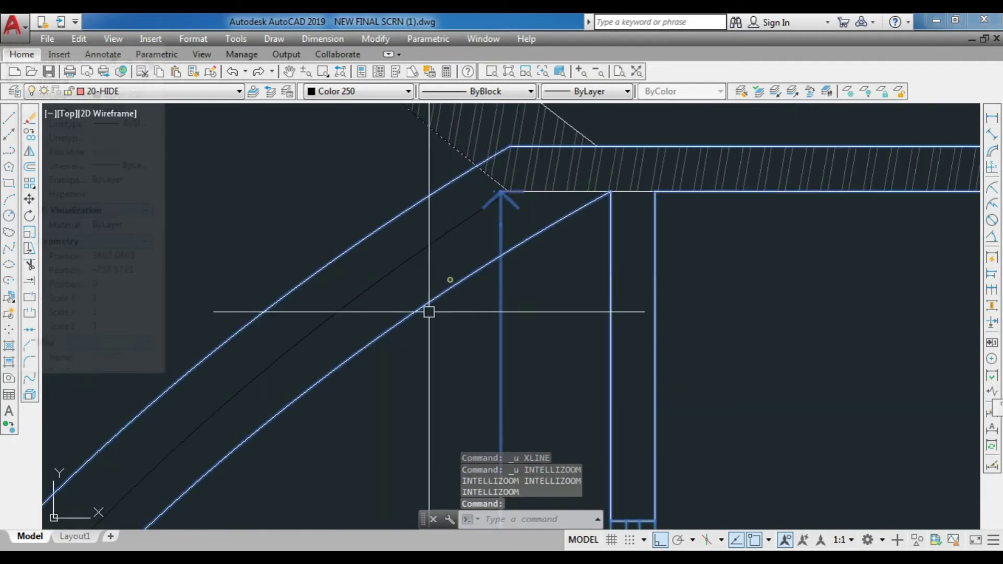
Step: Move the apartment block down from its upper outer wall corner to the hatched wall's lower edge
left_click(417, 337)
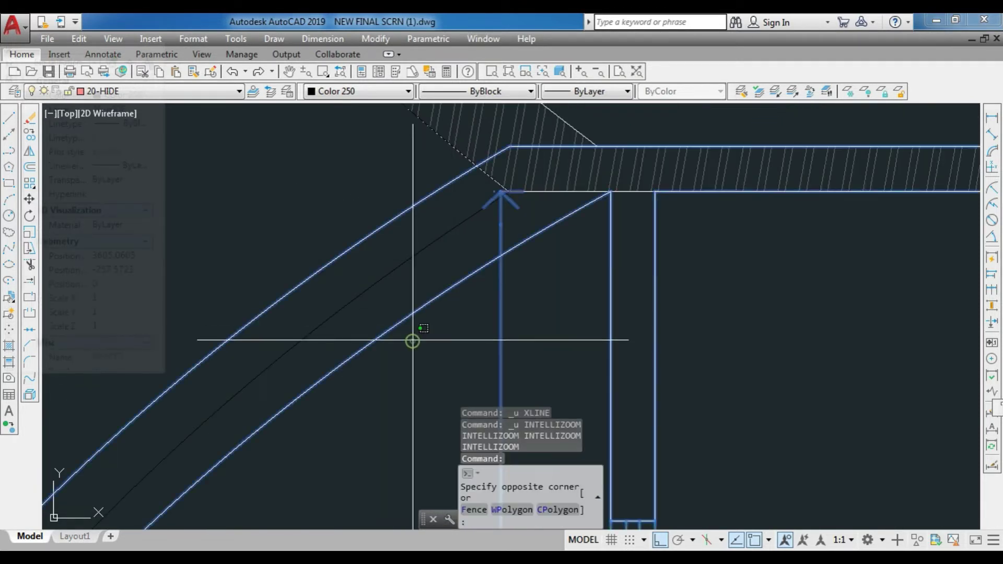
left_click(397, 303)
type("M")
key("Return")
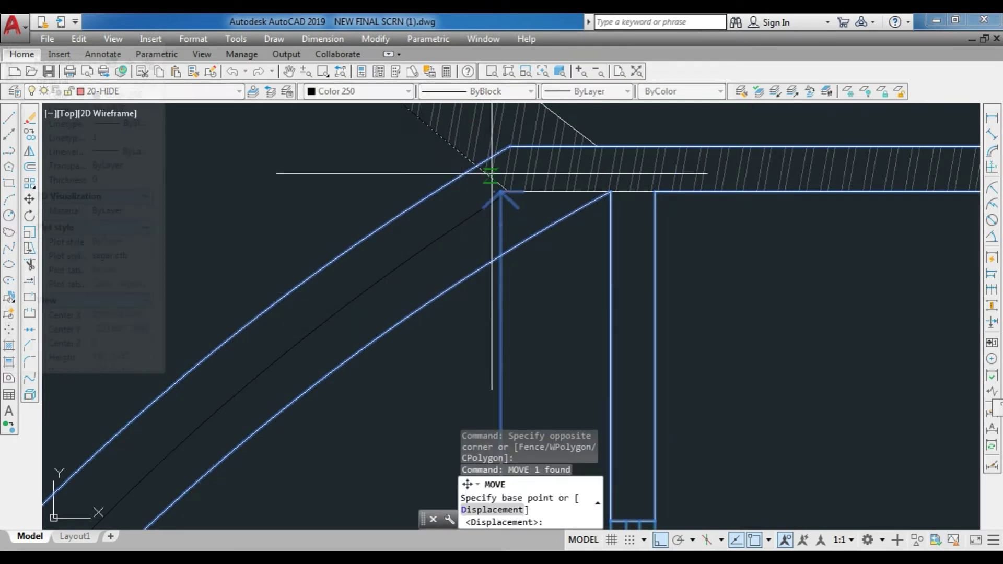
left_click(509, 146)
scroll(537, 152, "up", 4)
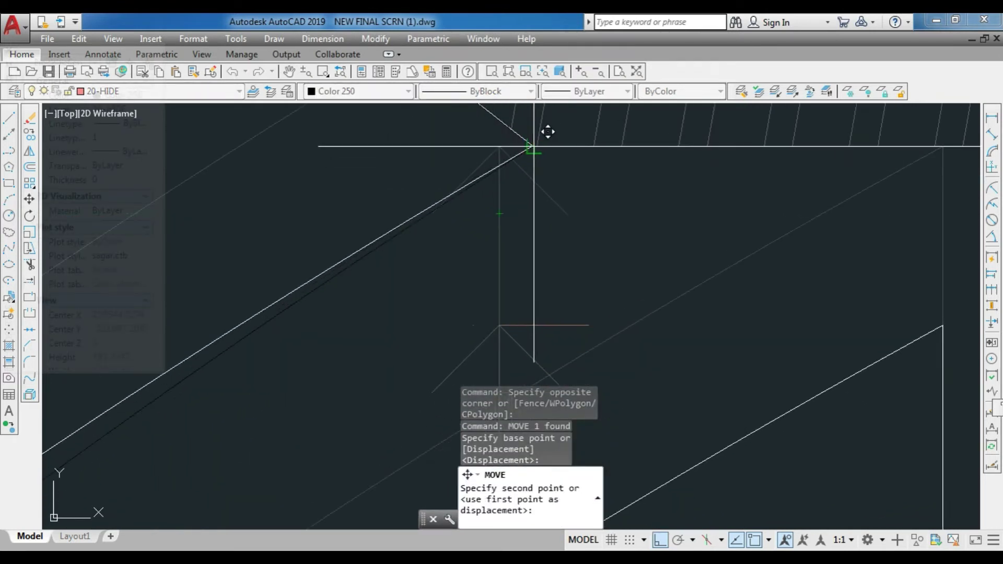
scroll(471, 159, "down", 5)
key("Escape")
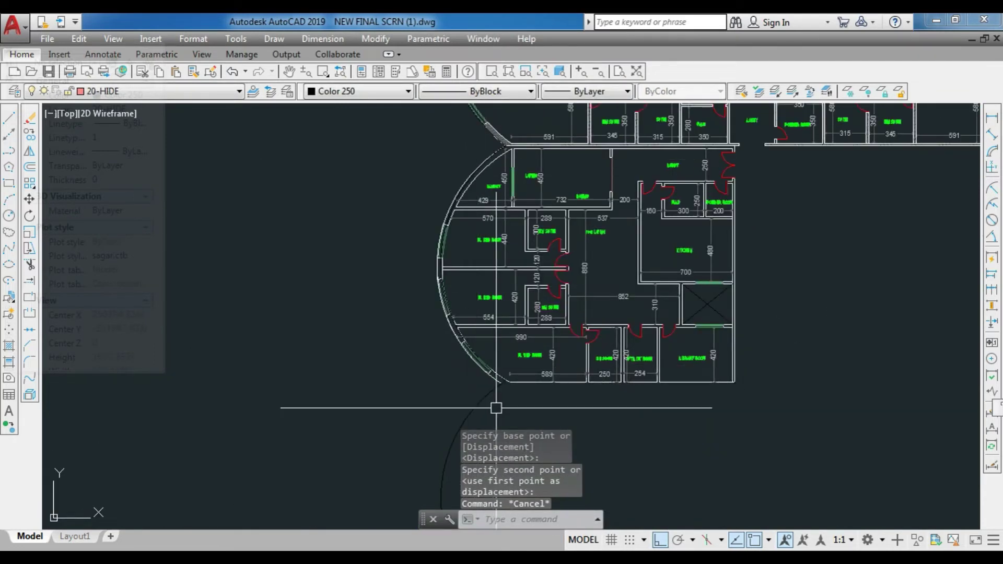
Step: Move the apartment block horizontally from its lower curved wall end to align with the scalloped outline's corner
scroll(497, 347, "up", 5)
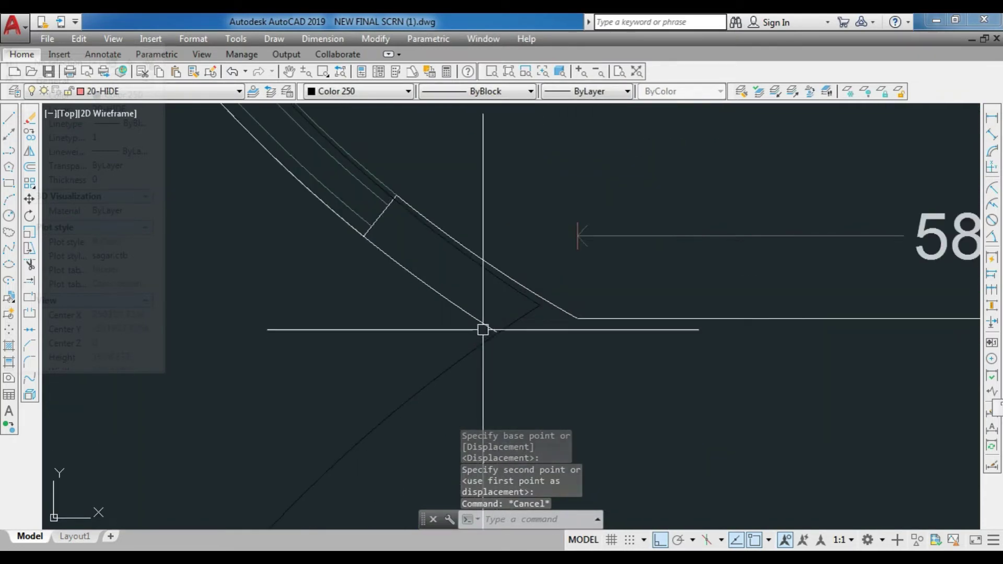
left_click(484, 330)
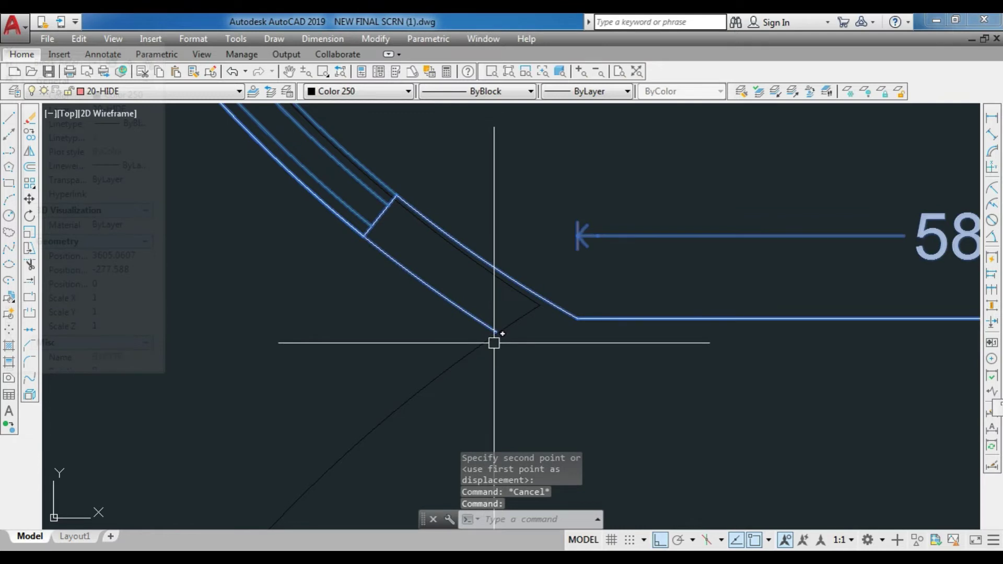
type("m")
key("Return")
scroll(496, 337, "up", 2)
left_click(491, 332)
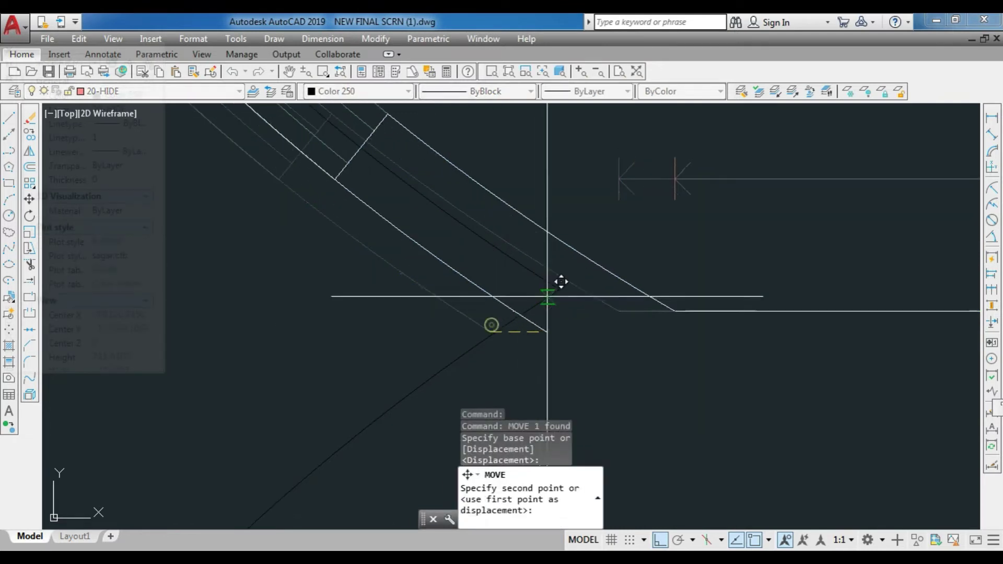
scroll(548, 291, "down", 5)
Step: Examine how the balcony's curved wall meets the hatched wall and how the lobby's double-door wall lines up below it
scroll(498, 258, "up", 9)
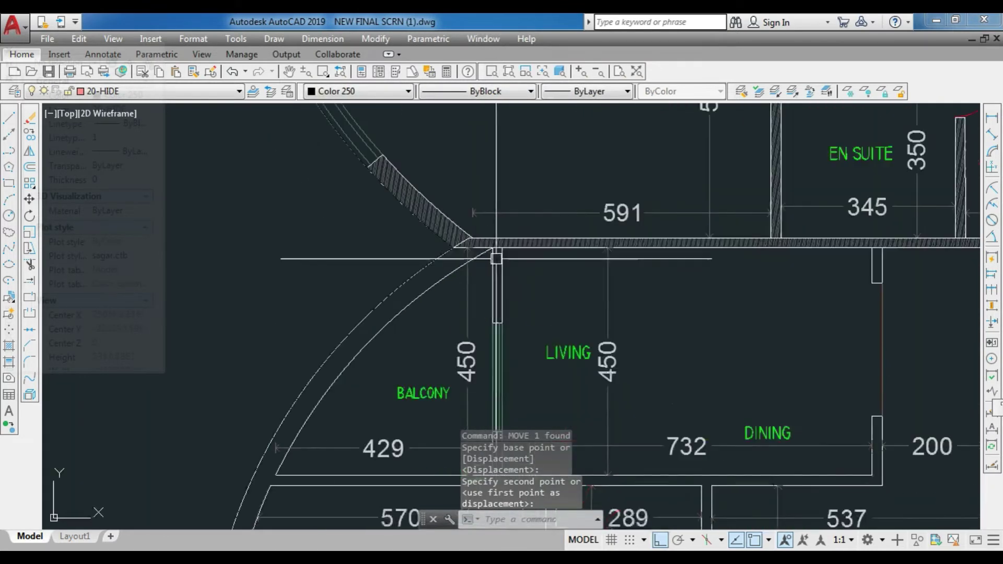
left_click(455, 289)
left_click(437, 287)
scroll(429, 266, "up", 6)
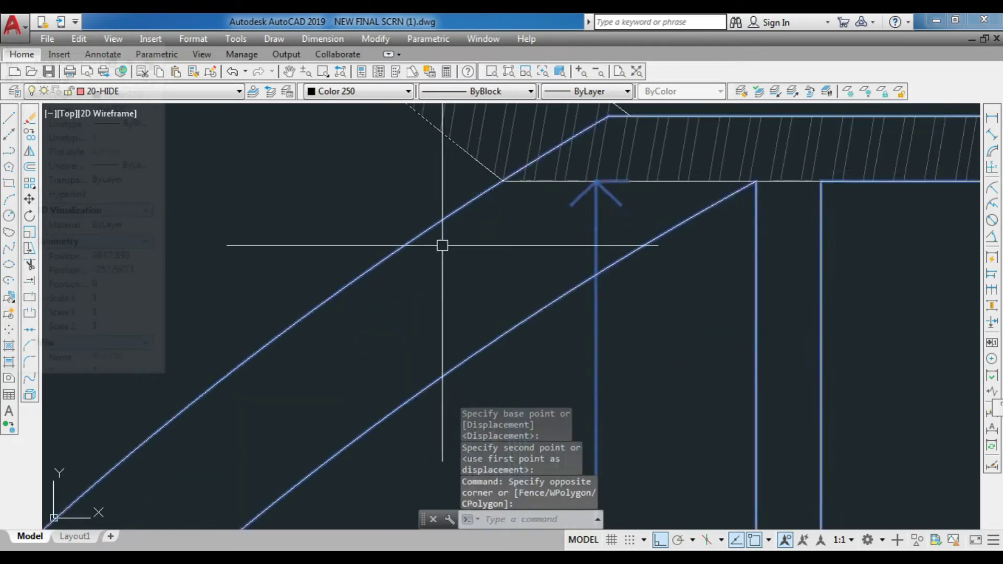
key("Escape")
left_click(486, 242)
left_click(444, 212)
key("Escape")
scroll(377, 213, "down", 8)
scroll(425, 239, "down", 4)
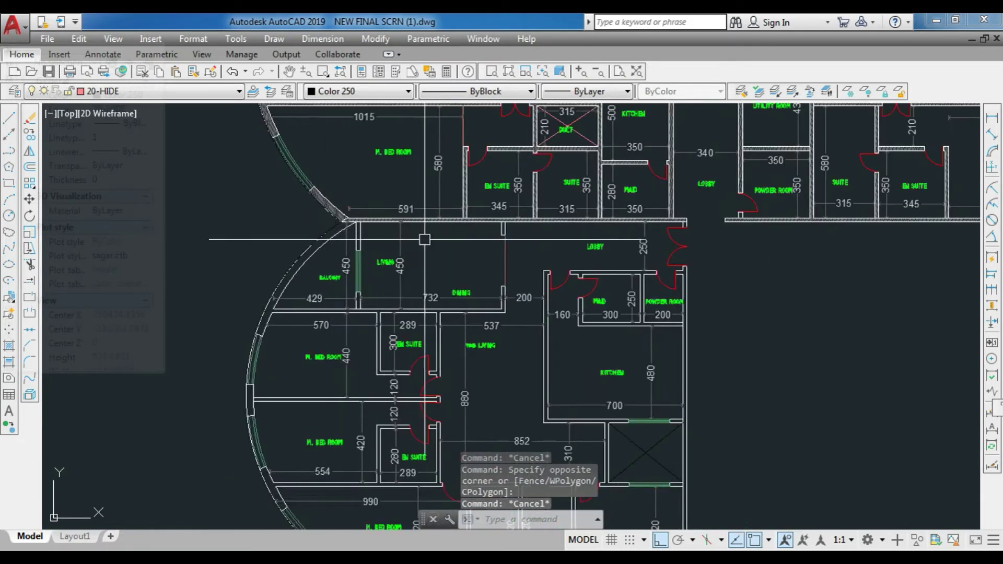
scroll(669, 225, "up", 6)
scroll(672, 260, "down", 2)
scroll(636, 233, "up", 4)
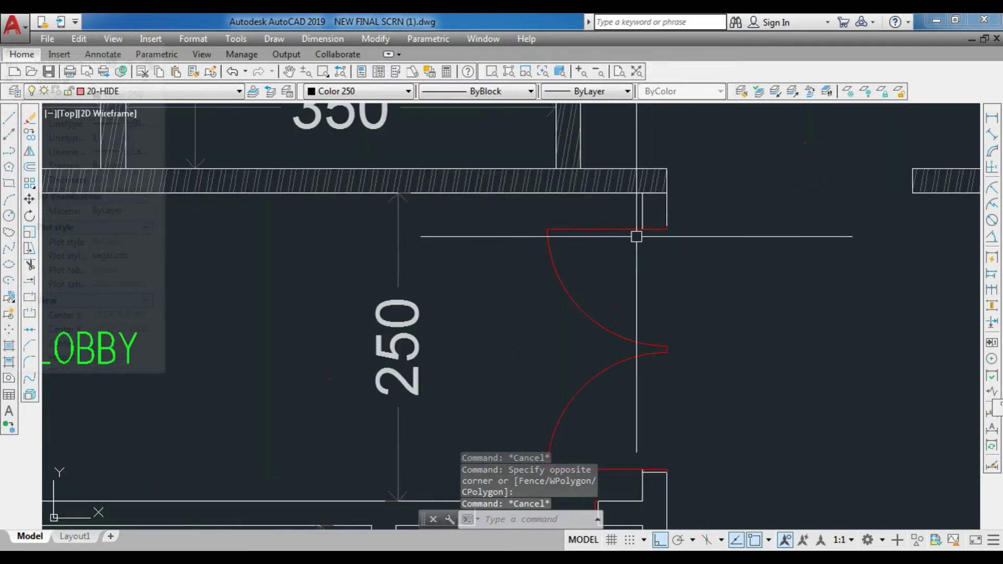
scroll(610, 235, "down", 3)
scroll(587, 232, "down", 5)
Step: Mirror the apartment block downward across a horizontal line through its lower wall corner, keeping the original
left_click(581, 251)
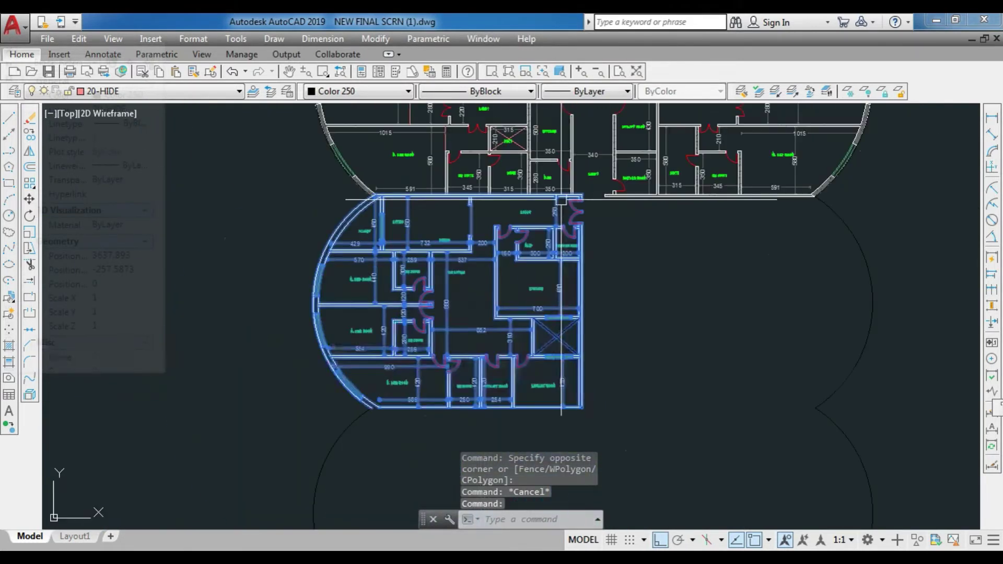
scroll(589, 257, "up", 1)
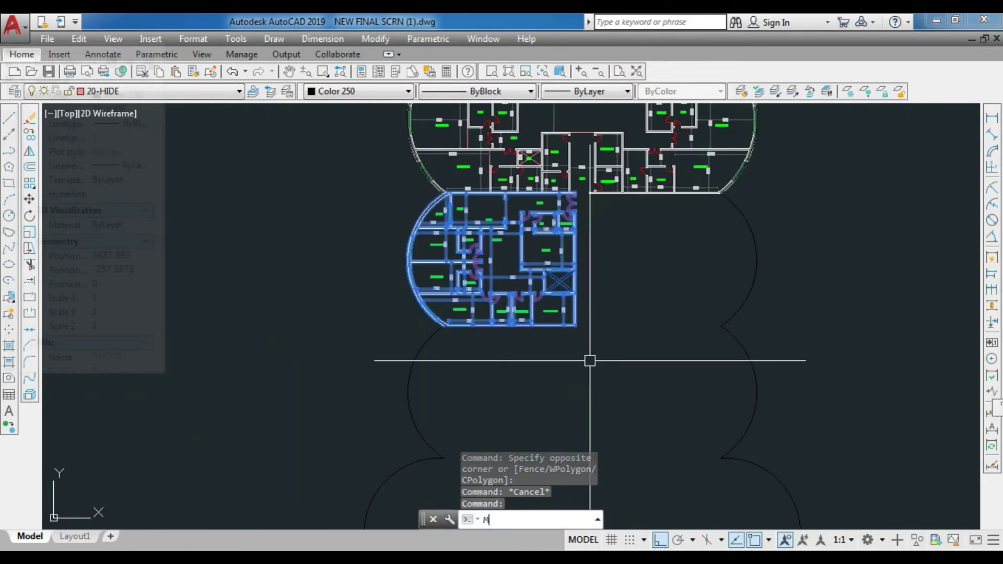
type("i")
key("Return")
scroll(578, 334, "up", 10)
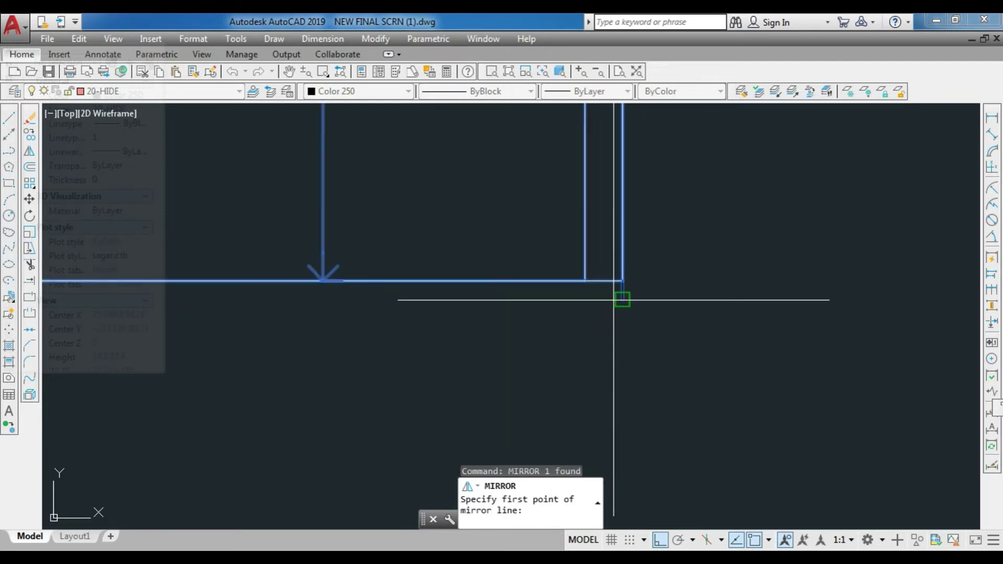
left_click(622, 300)
left_click(563, 316)
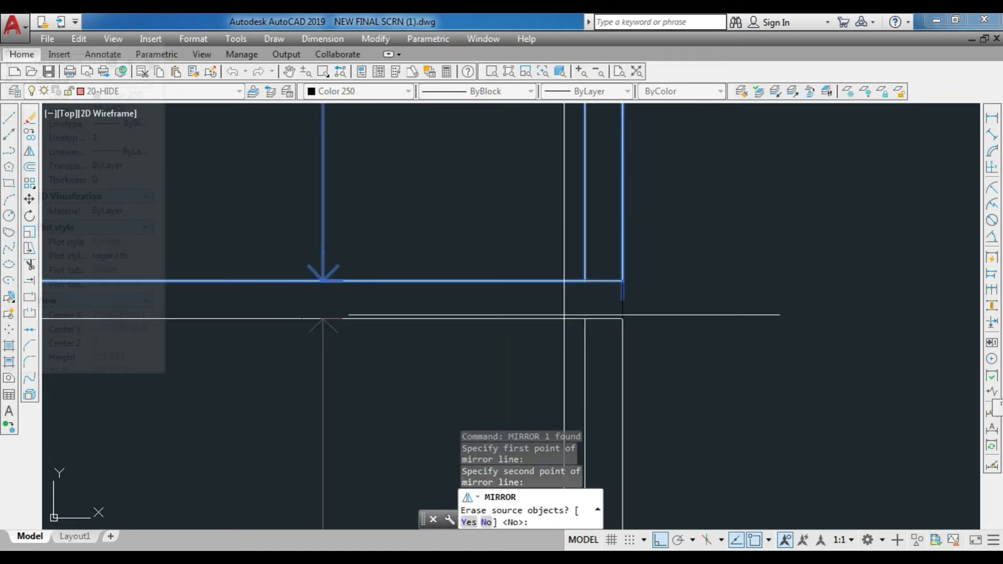
type("n")
key("Return")
scroll(585, 308, "down", 6)
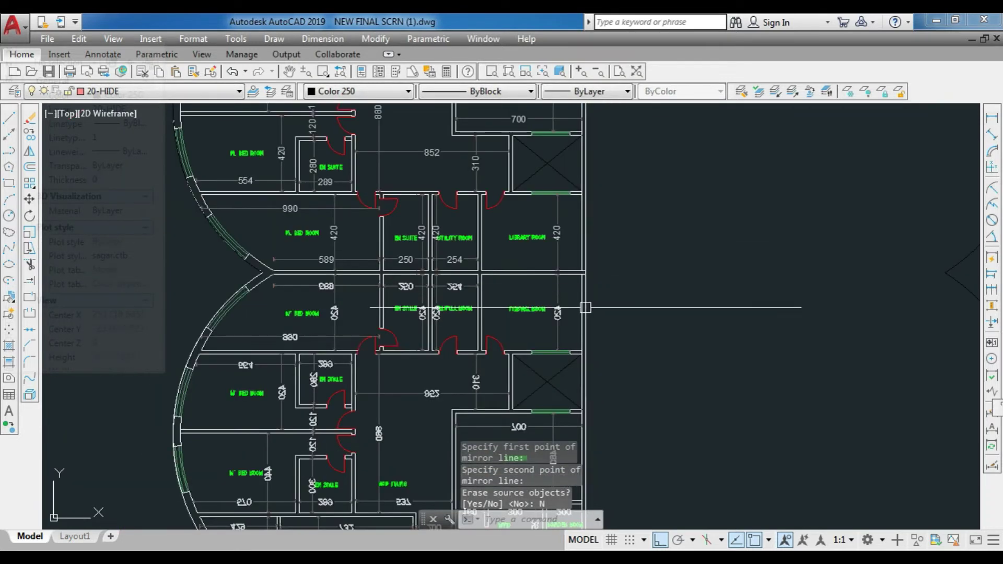
Step: Examine the mirrored apartment's rooms, lobby entrance and lower wall against the scalloped outline
scroll(585, 307, "down", 5)
scroll(481, 308, "up", 5)
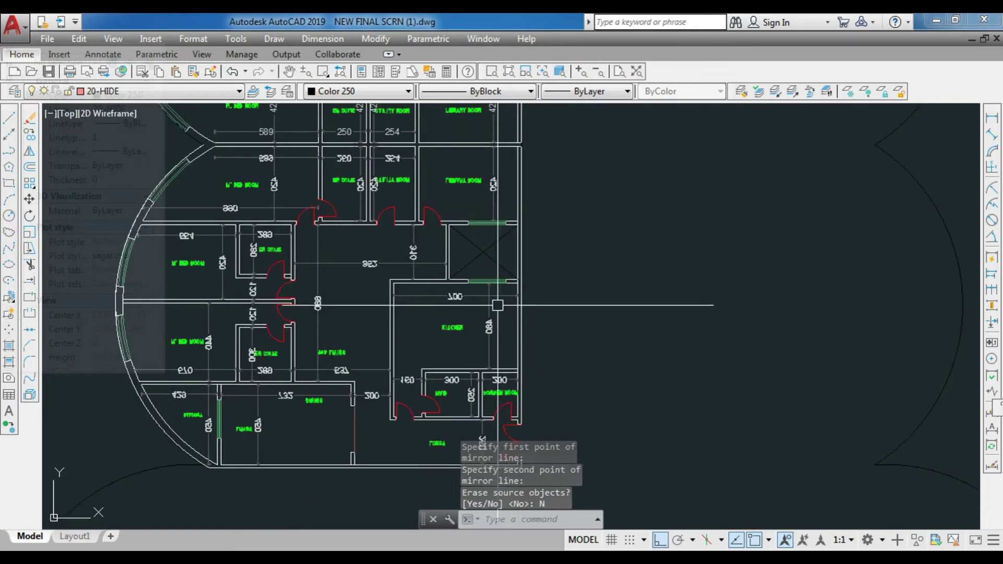
scroll(497, 308, "down", 5)
scroll(522, 359, "up", 6)
scroll(544, 358, "down", 3)
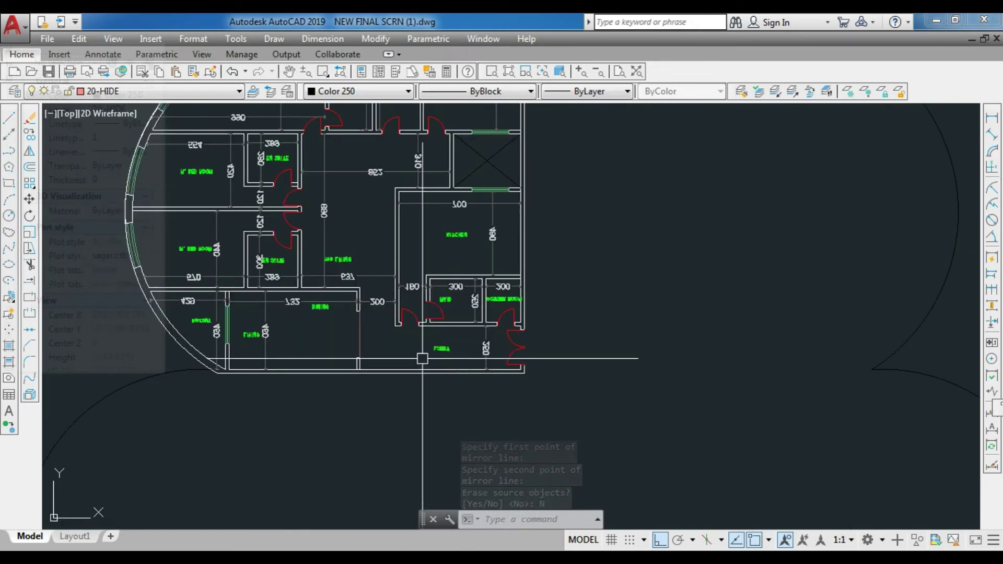
scroll(418, 359, "up", 3)
scroll(418, 365, "down", 5)
scroll(357, 305, "down", 1)
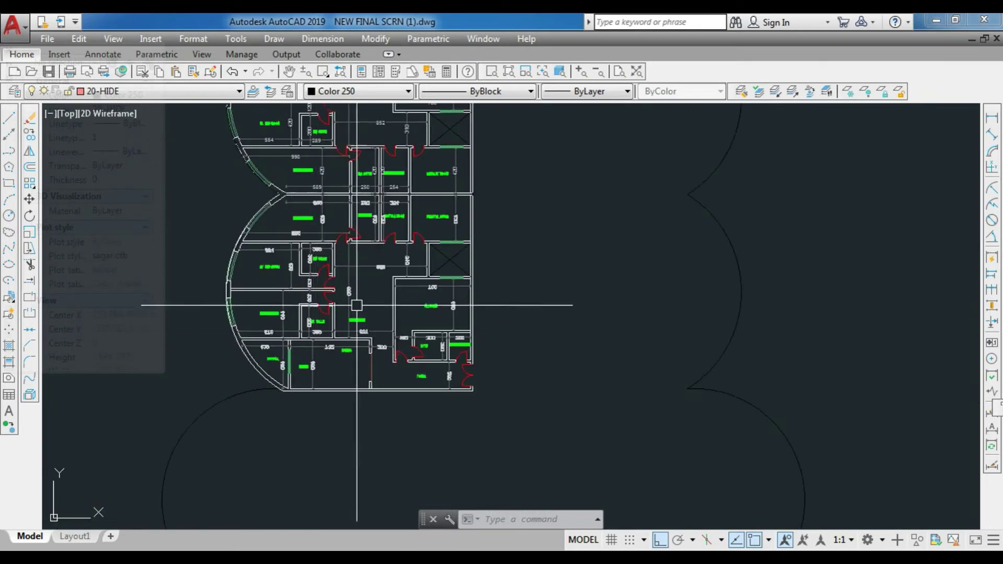
scroll(357, 305, "down", 4)
Step: Mirror both apartment blocks across the vertical axis through the main building's apex, keeping the originals
left_click(459, 334)
left_click(392, 268)
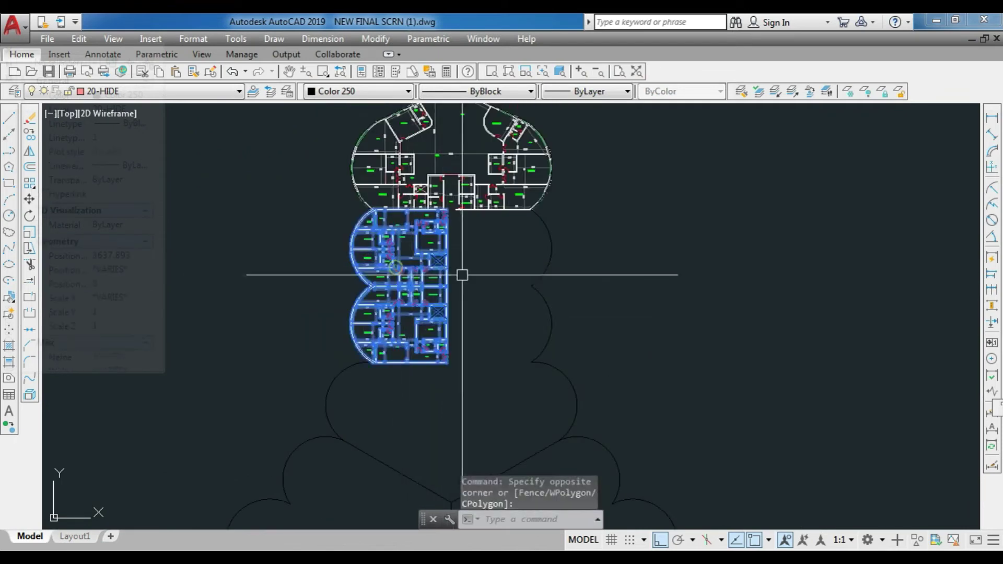
type("MI")
key("Return")
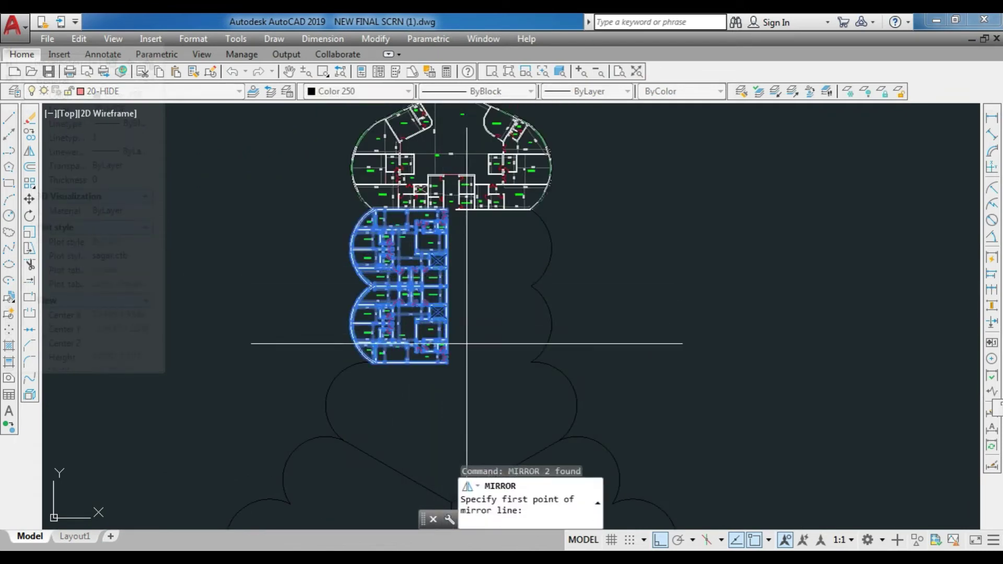
scroll(448, 174, "down", 2)
scroll(441, 242, "up", 10)
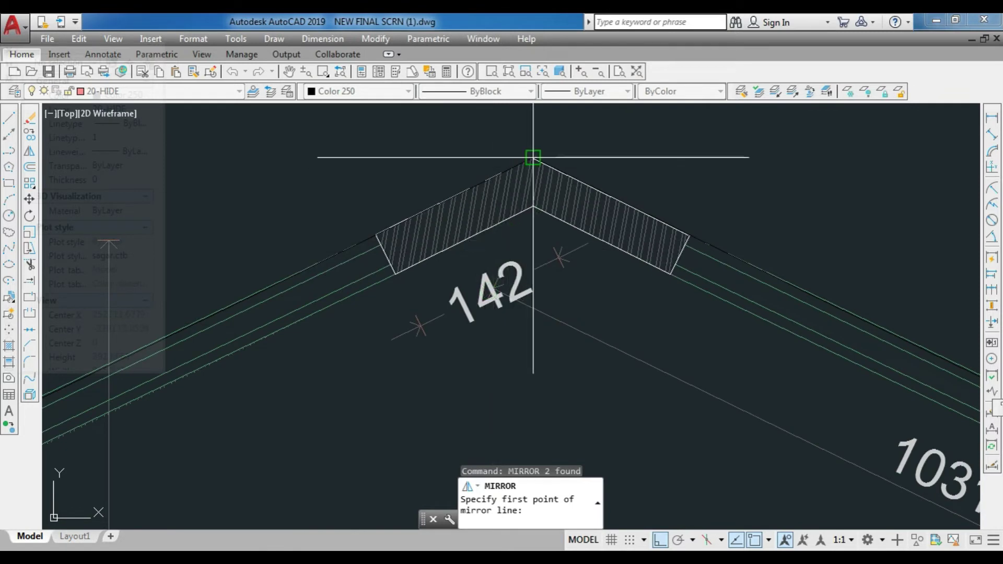
left_click(533, 157)
left_click(527, 125)
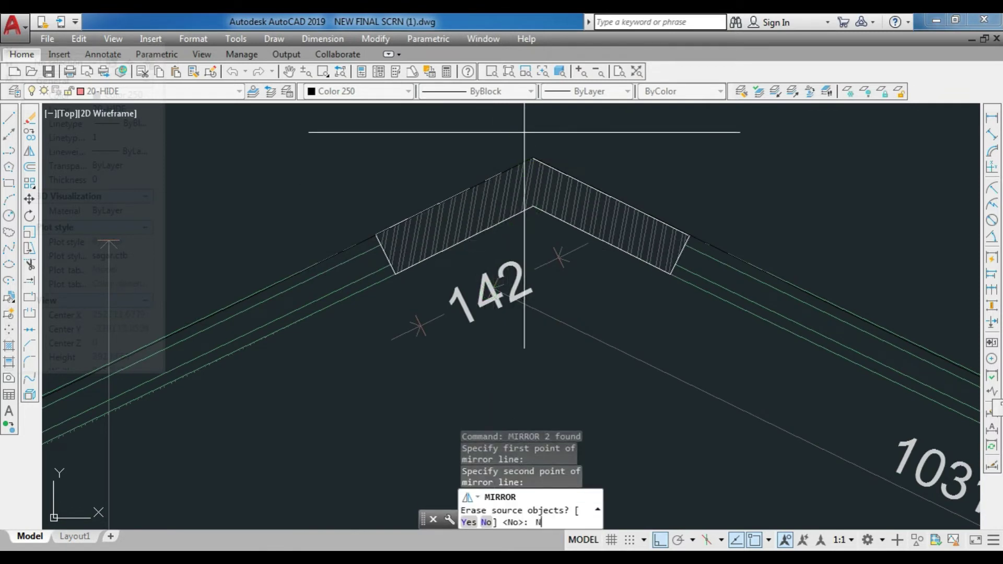
type("N")
key("Return")
scroll(525, 132, "down", 6)
Step: Add a linear dimension across the central corridor between the facing apartment walls beside the crossed shafts
scroll(491, 377, "up", 4)
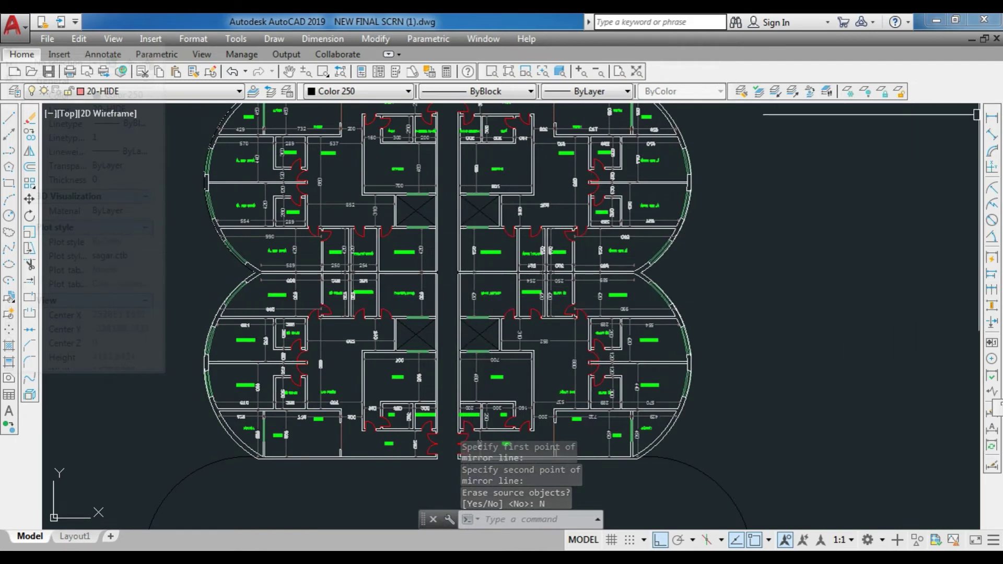
left_click(991, 117)
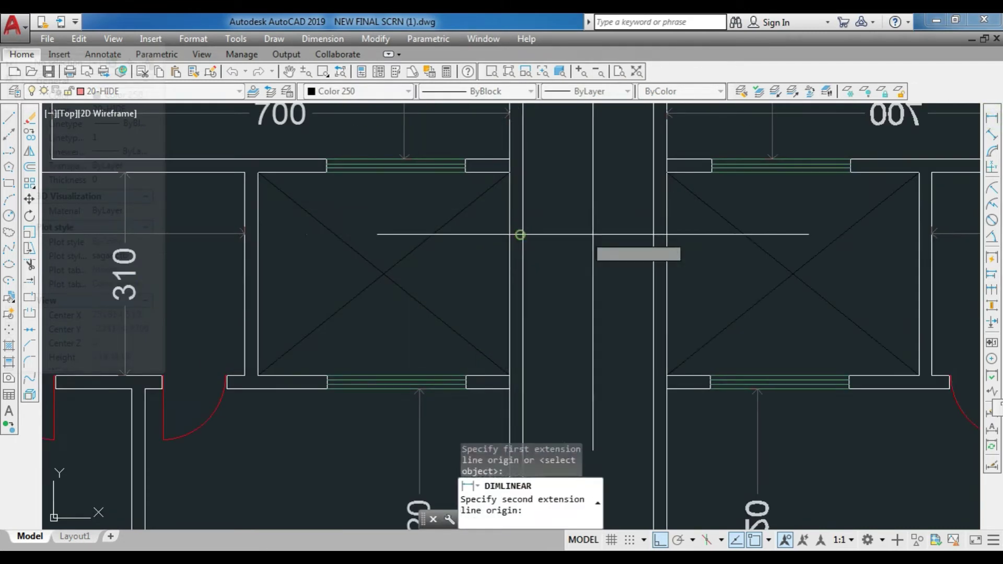
left_click(654, 236)
scroll(549, 251, "down", 5)
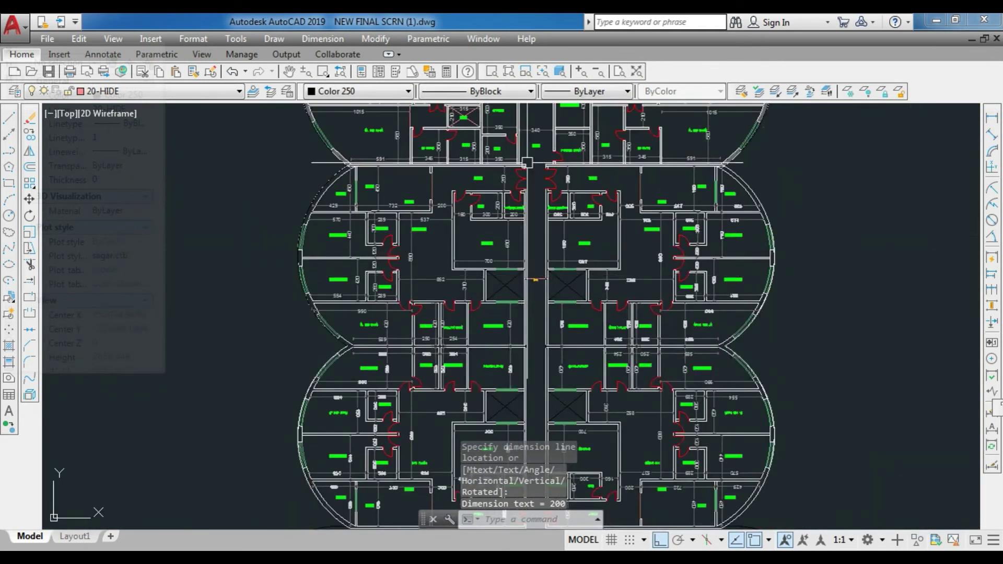
Step: Examine how the main building's lobby opens onto the corridor and the facing double doors of the apartments
scroll(525, 242, "up", 5)
scroll(524, 242, "down", 5)
scroll(511, 319, "up", 7)
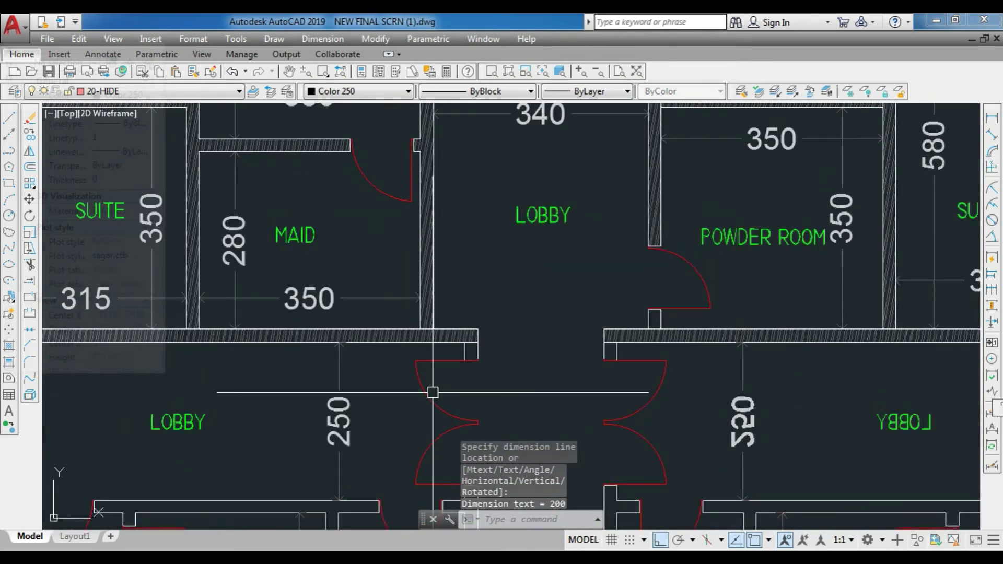
key("Escape")
scroll(526, 262, "down", 5)
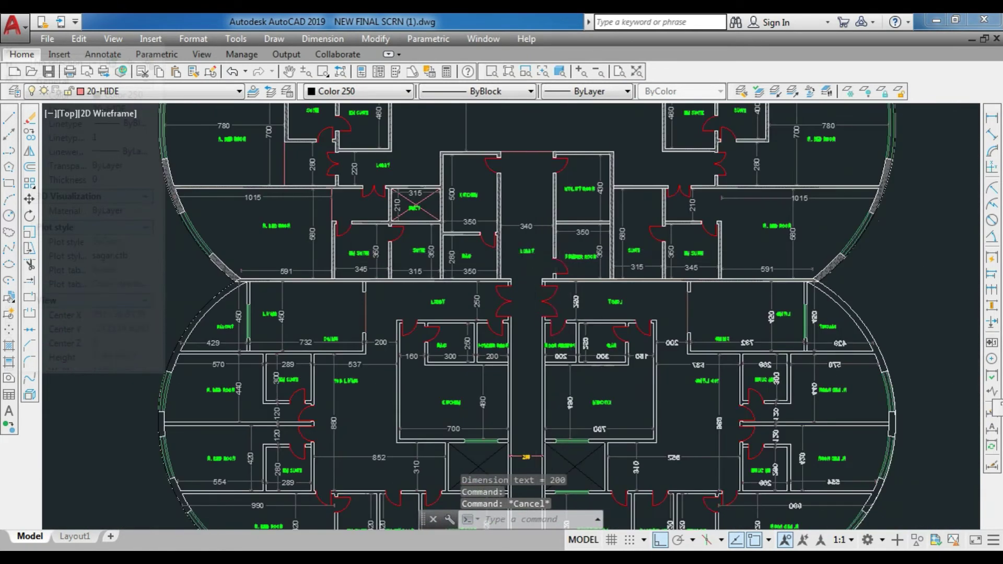
scroll(622, 276, "down", 5)
scroll(622, 274, "up", 7)
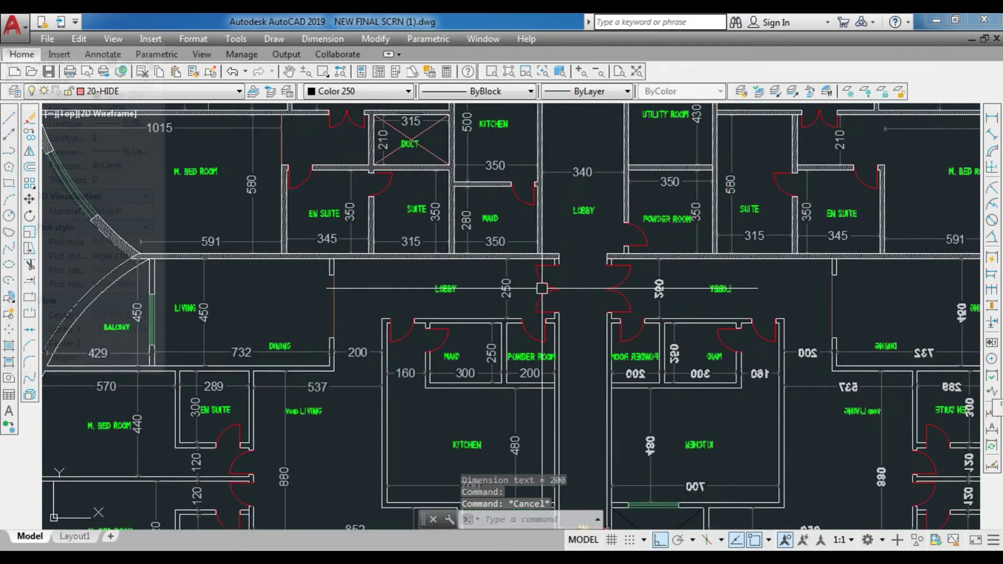
left_click(529, 244)
left_click(543, 307)
key("Escape")
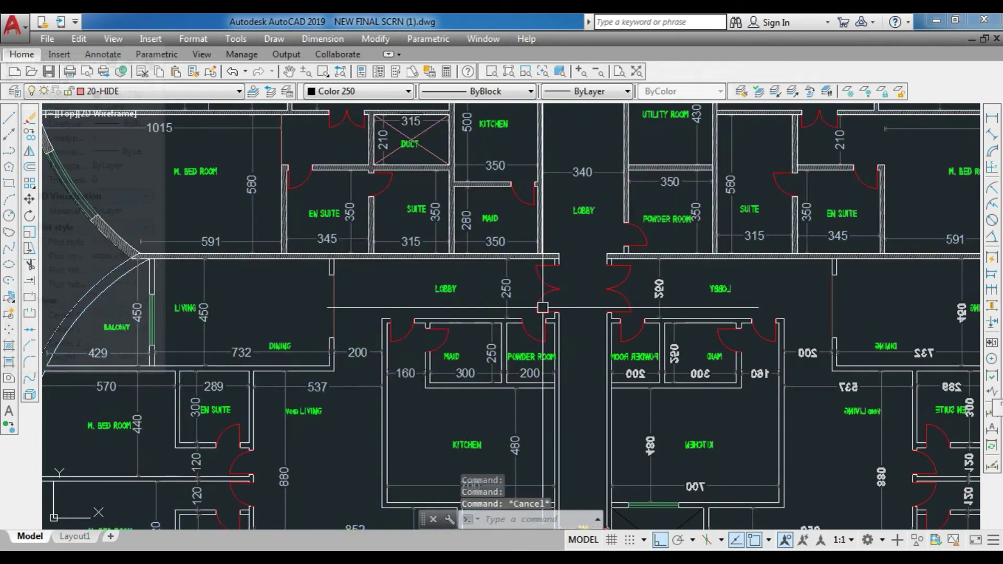
left_click(552, 288)
key("Escape")
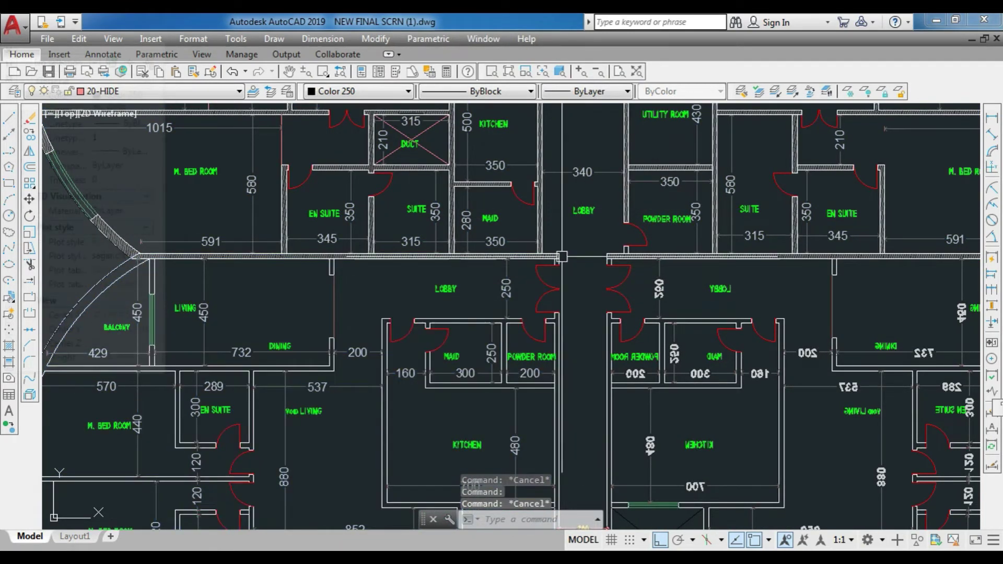
scroll(565, 256, "up", 6)
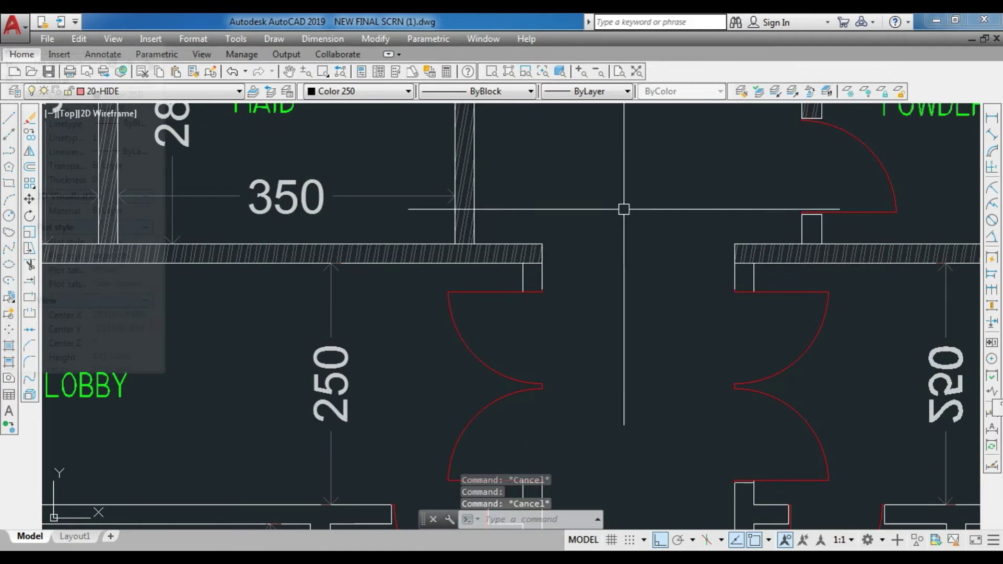
scroll(544, 291, "down", 10)
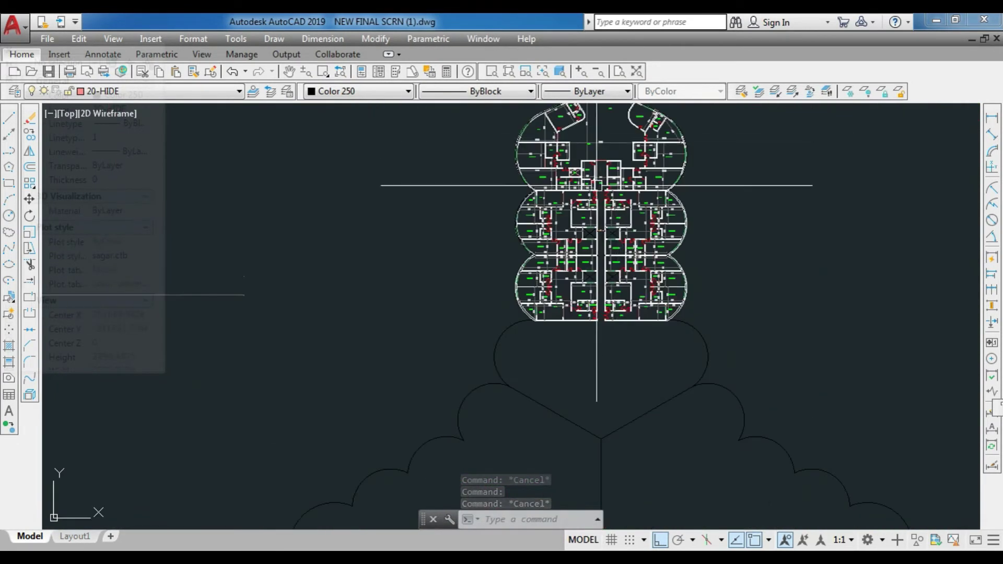
Step: Mirror the main building and its four apartment blocks across the layout's upper-right diagonal divider from the central junction, keeping the originals
left_click(609, 216)
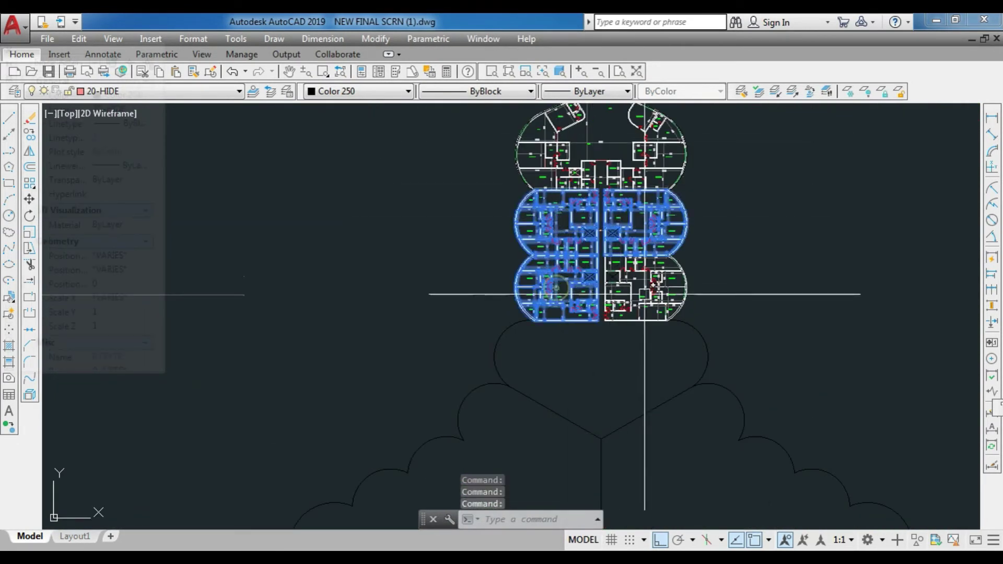
left_click(644, 295)
scroll(567, 248, "down", 4)
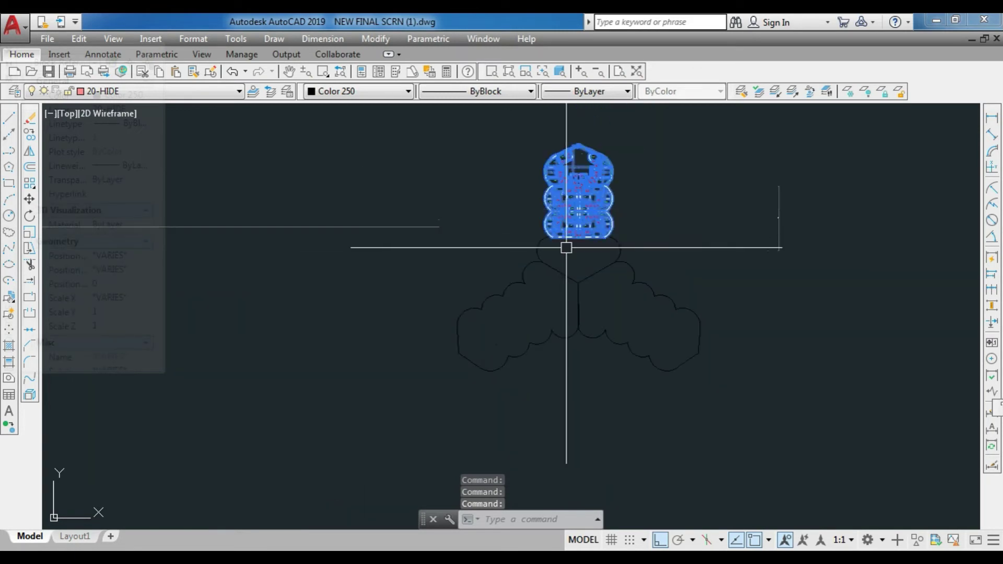
type("MI")
key("Return")
scroll(567, 248, "up", 6)
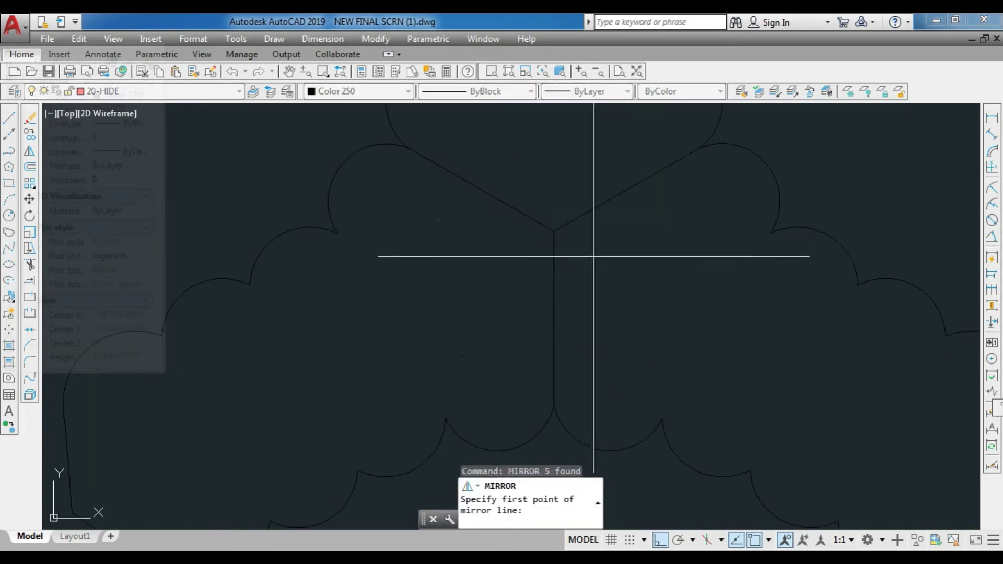
left_click(554, 232)
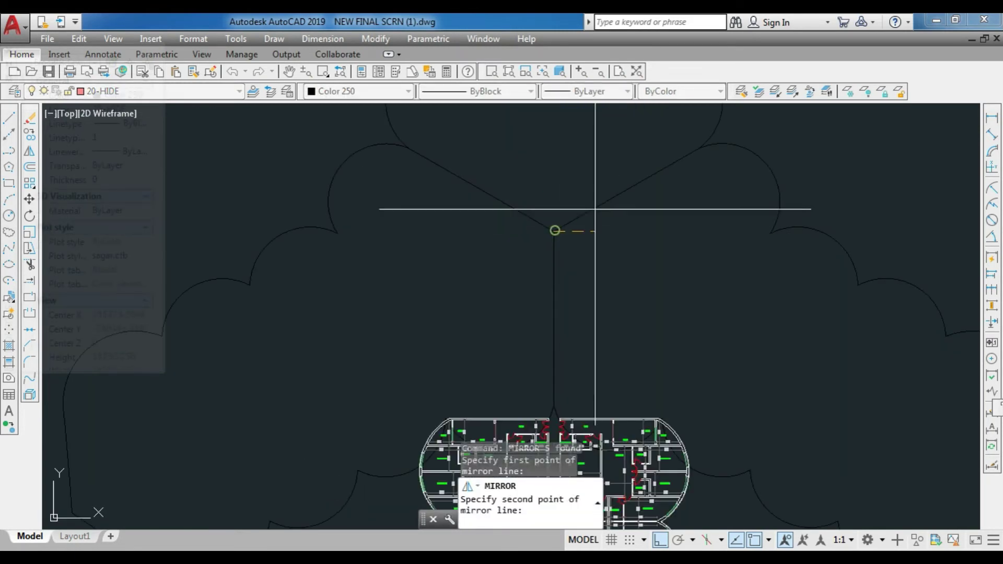
left_click(699, 148)
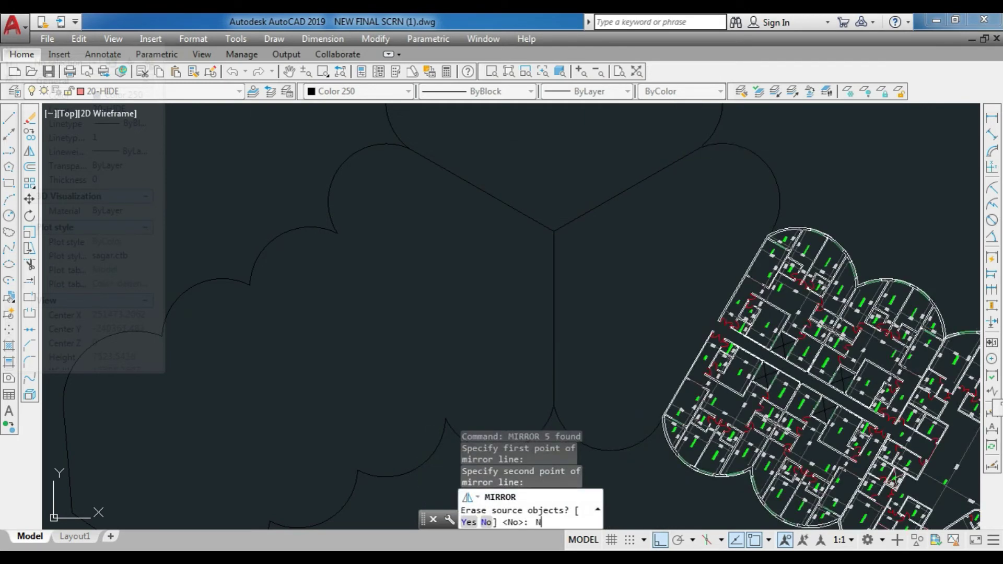
key("Return")
Step: Examine how the mirrored lower-right wing's apartments, corridor and main building fit the scalloped outline
scroll(566, 195, "down", 5)
scroll(723, 293, "up", 3)
scroll(460, 224, "up", 2)
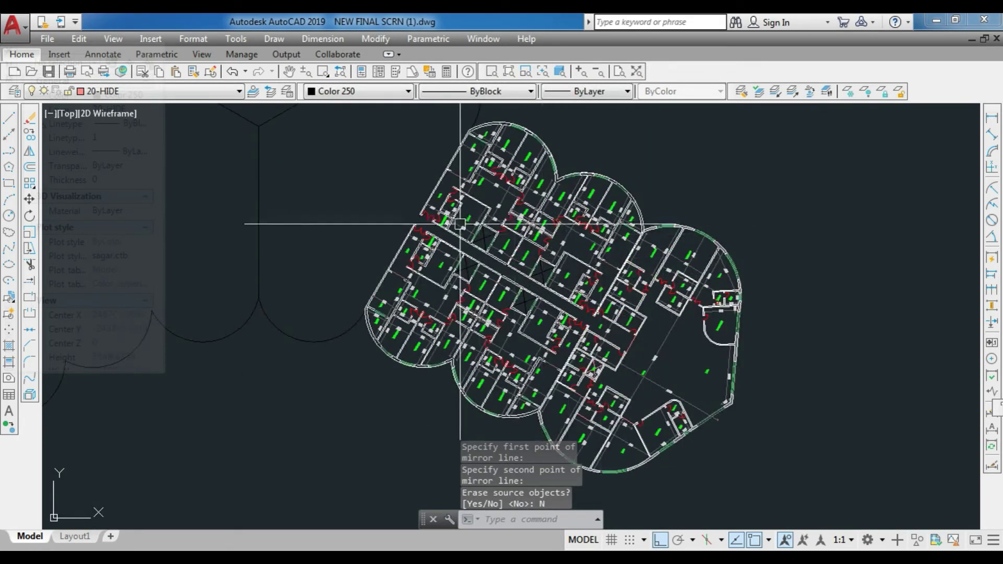
scroll(617, 372, "down", 4)
scroll(535, 325, "up", 7)
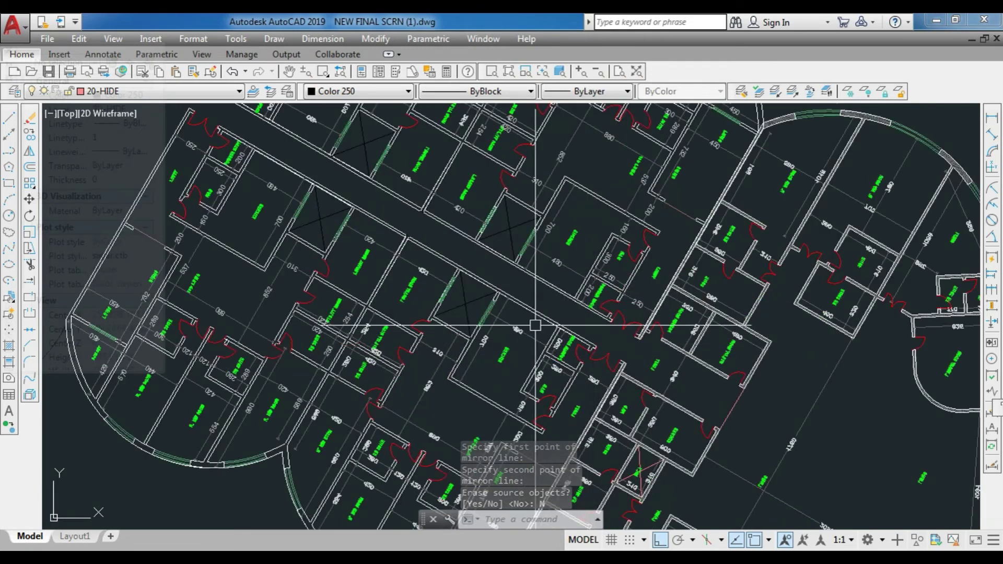
scroll(535, 325, "down", 6)
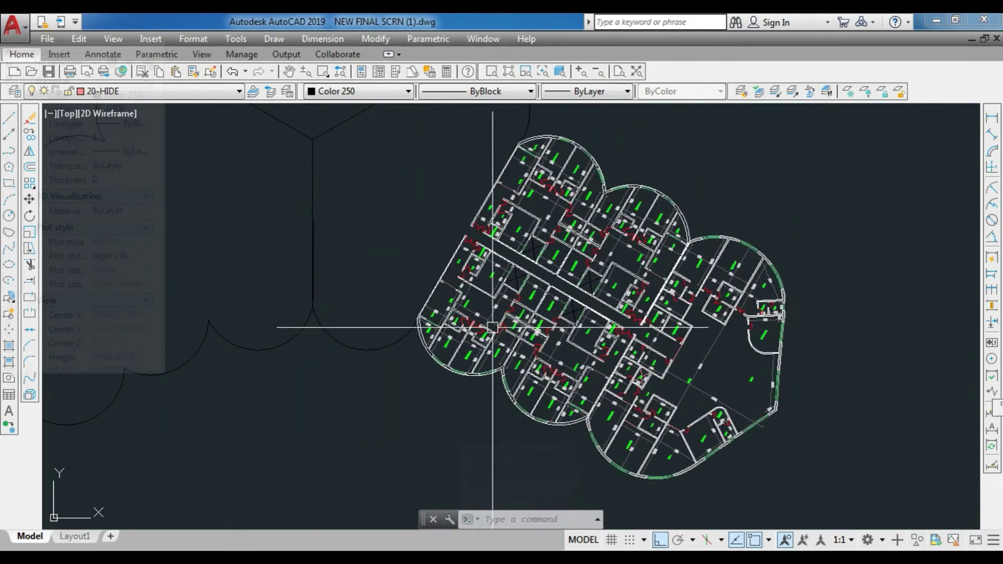
scroll(484, 232, "up", 3)
scroll(576, 366, "down", 7)
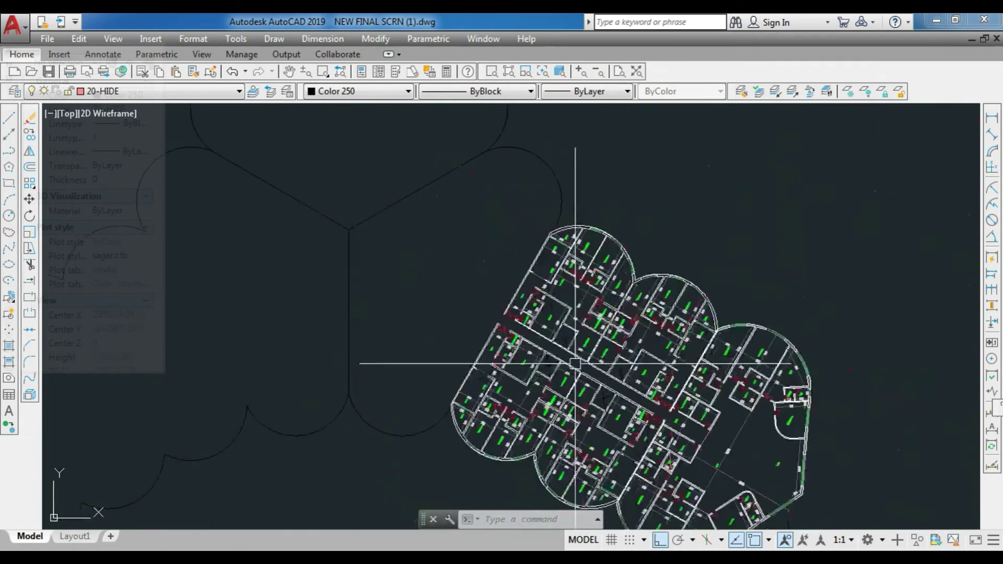
Step: Mirror the upper wing across the upper-left diagonal divider from the central junction, keeping the originals, to fill the lower-left outline
left_click(524, 249)
left_click(484, 240)
left_click(516, 214)
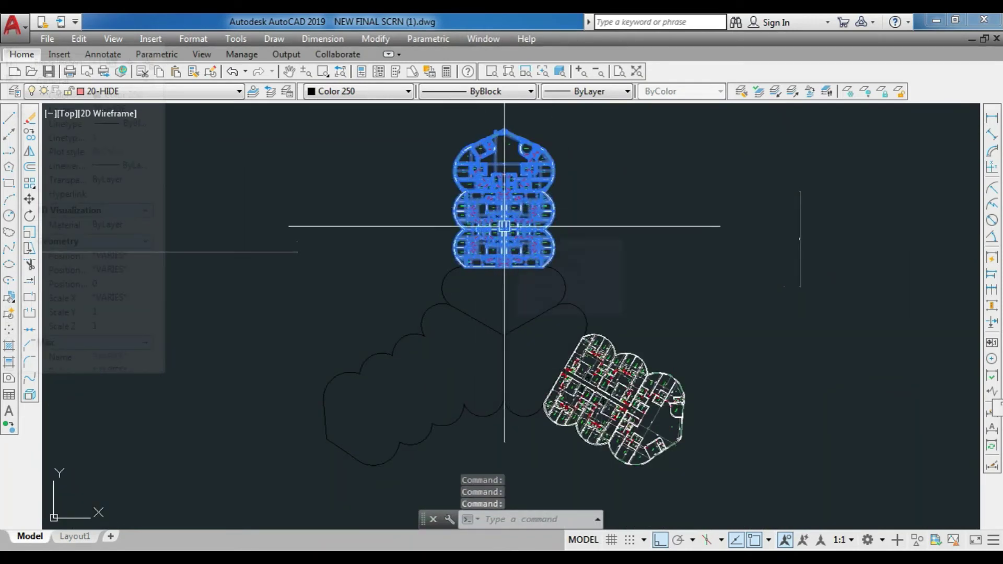
type("MI")
key("Return")
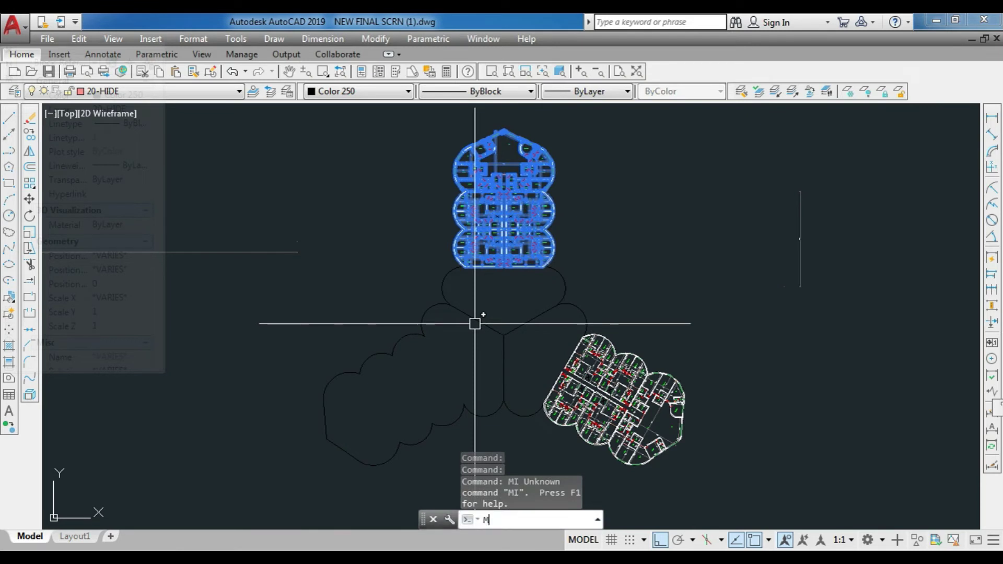
type("MI")
key("Return")
left_click(504, 336)
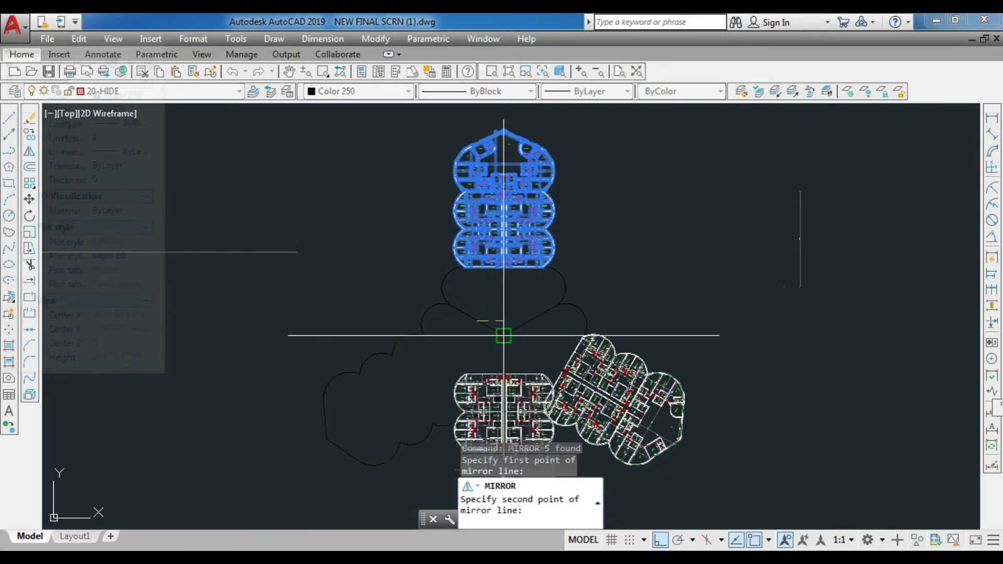
left_click(503, 337)
type("N")
key("Return")
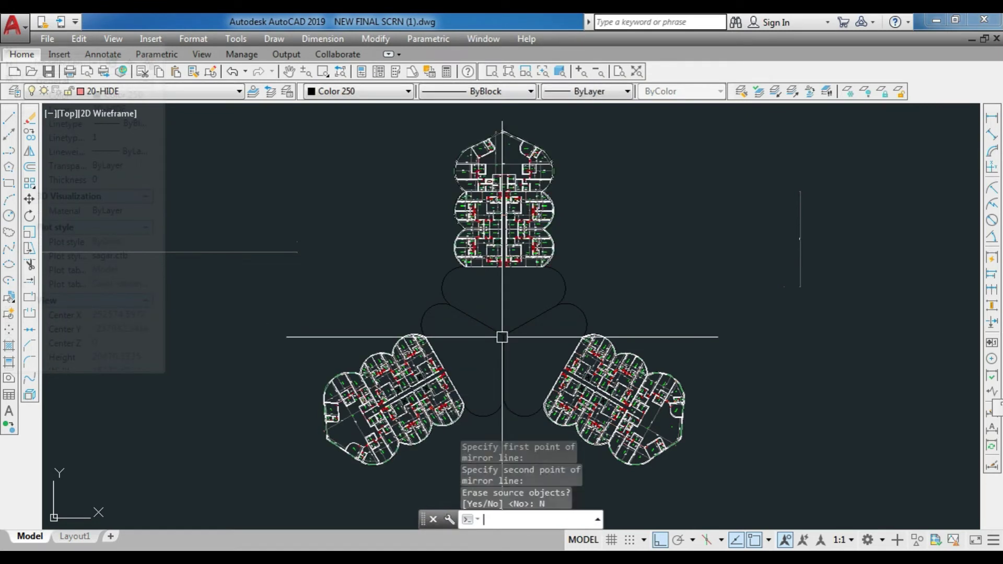
Step: Examine the lower-left wing's main building, apartment rooms and corridor against the scalloped outline
scroll(372, 433, "up", 5)
scroll(487, 242, "down", 7)
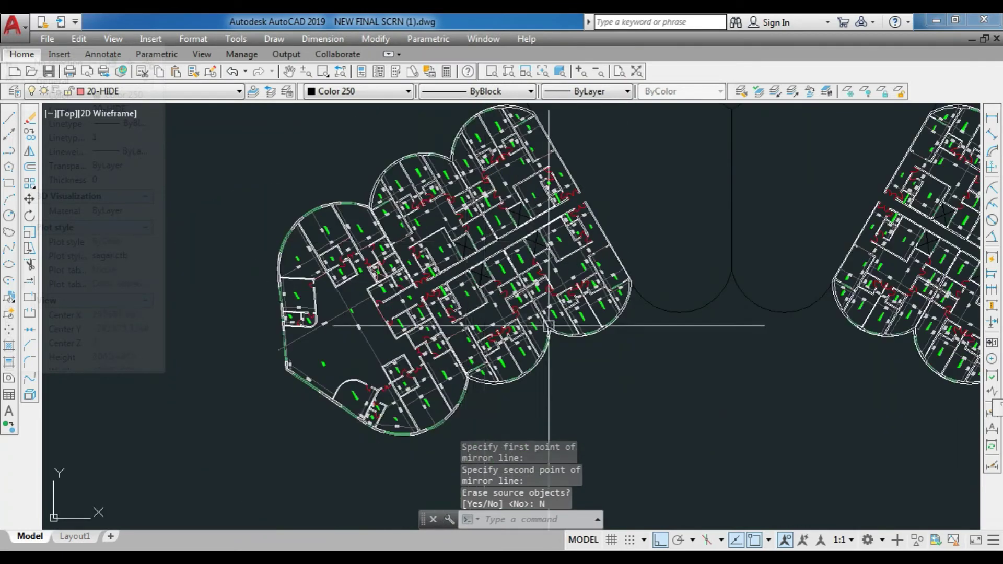
scroll(432, 375, "up", 5)
scroll(372, 374, "up", 3)
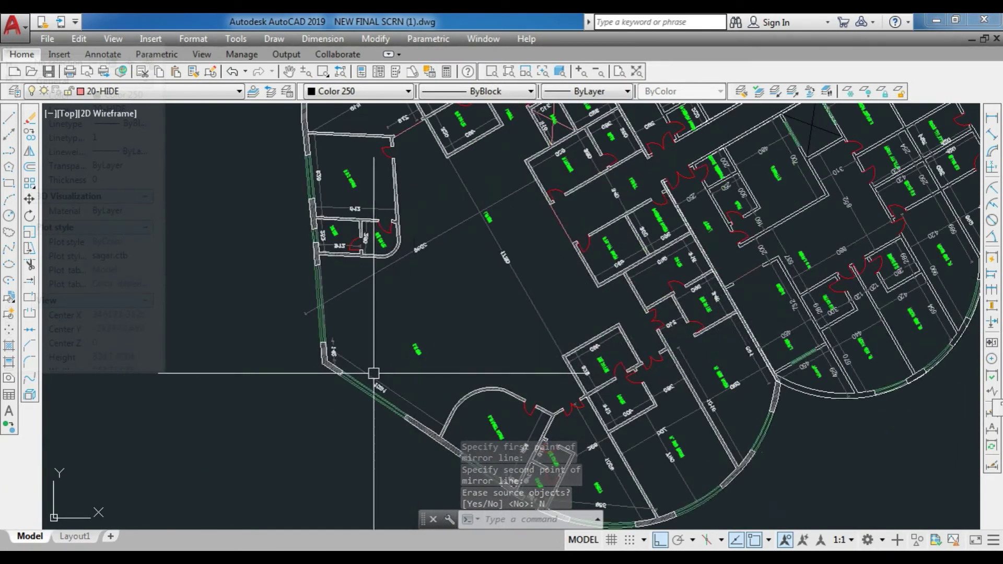
scroll(372, 380, "down", 3)
scroll(363, 374, "up", 3)
scroll(357, 391, "down", 4)
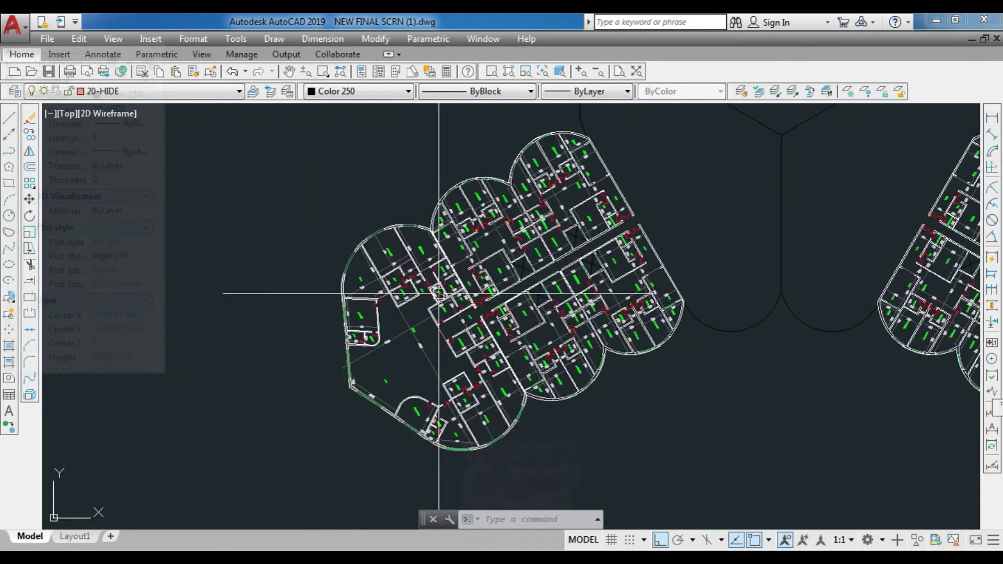
scroll(437, 291, "up", 10)
scroll(533, 366, "down", 10)
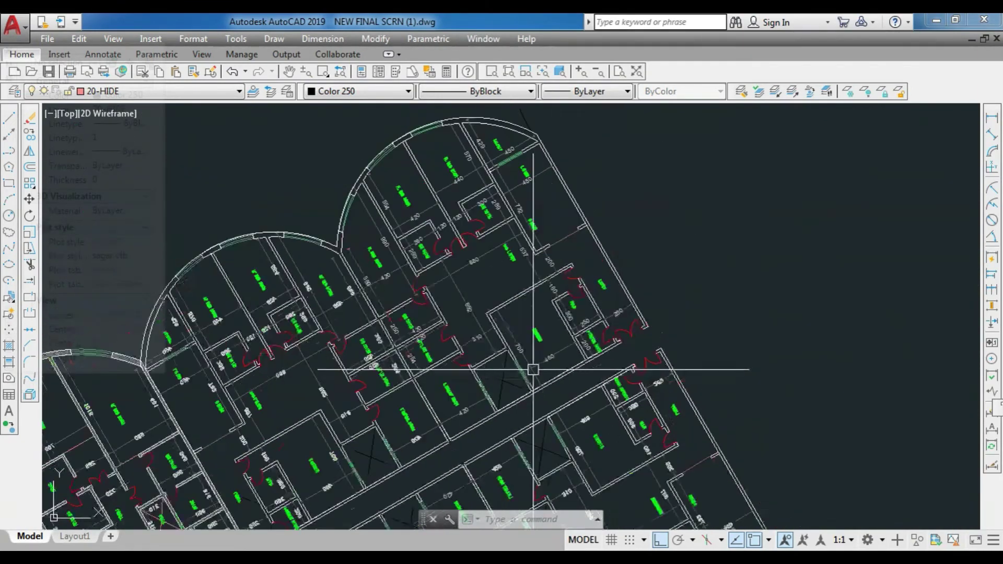
scroll(601, 313, "down", 2)
scroll(464, 401, "up", 6)
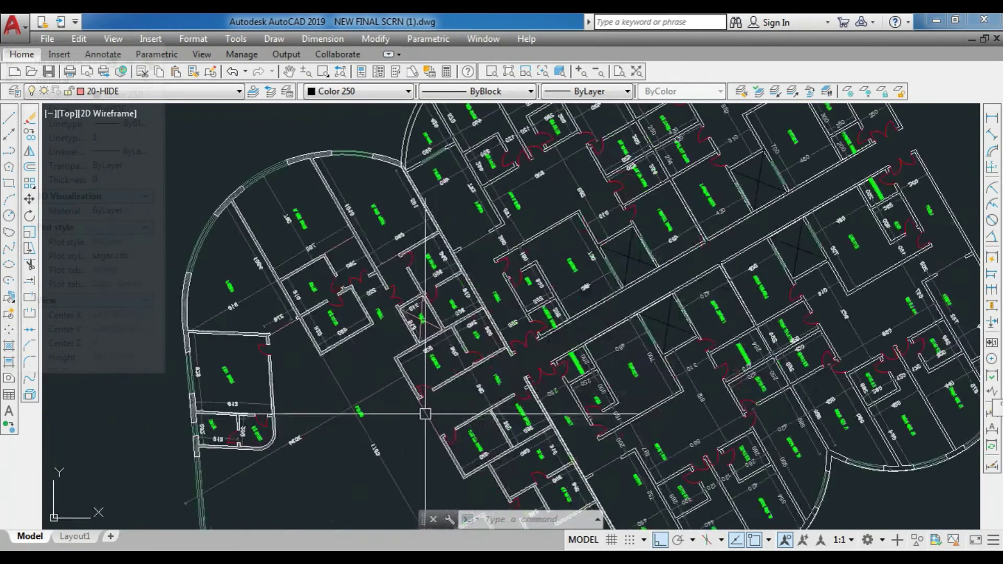
scroll(407, 397, "down", 8)
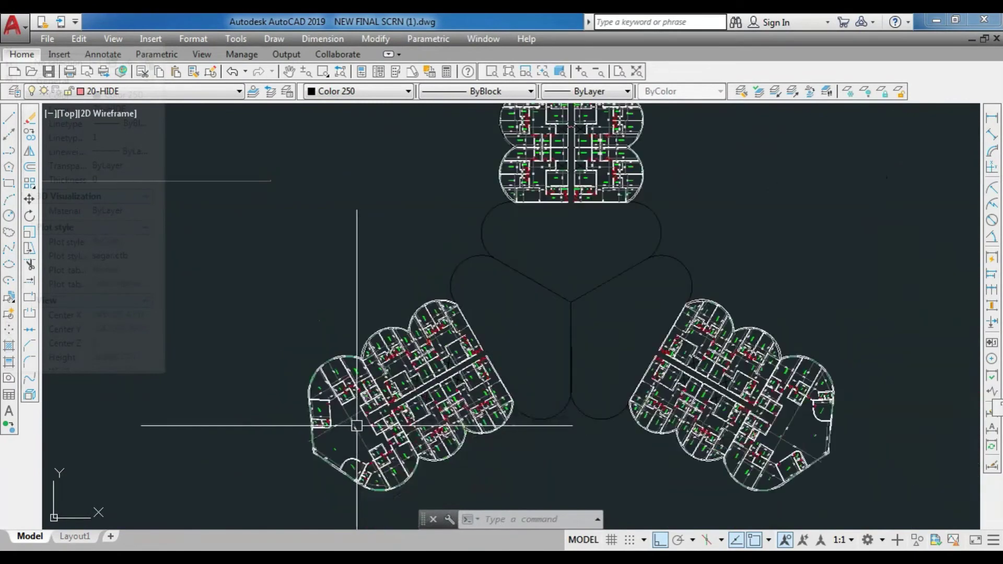
Step: Compare the three wings and the empty outlines around the central junction where their corridors meet
scroll(743, 419, "up", 2)
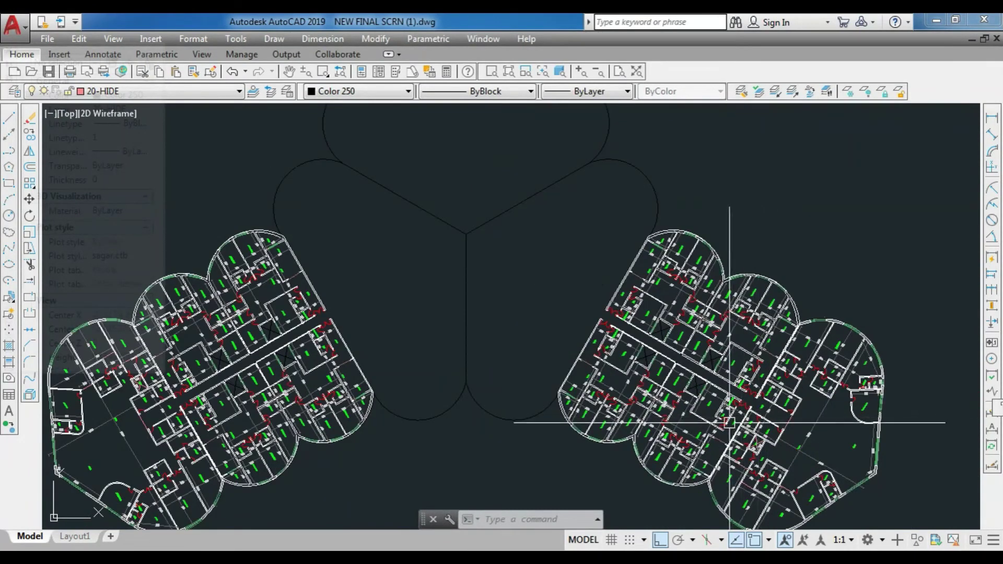
scroll(557, 377, "down", 4)
scroll(548, 280, "up", 4)
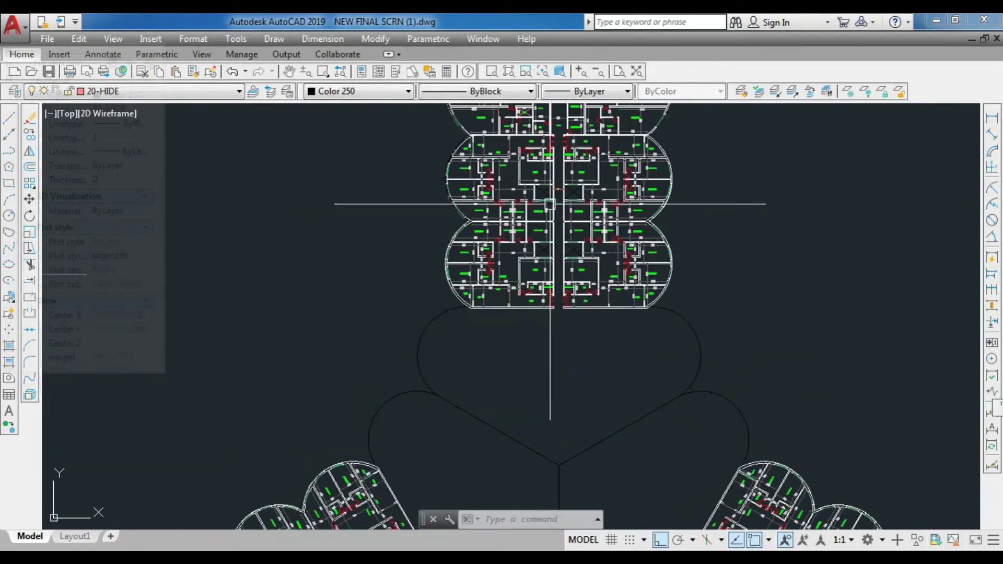
scroll(542, 337, "up", 2)
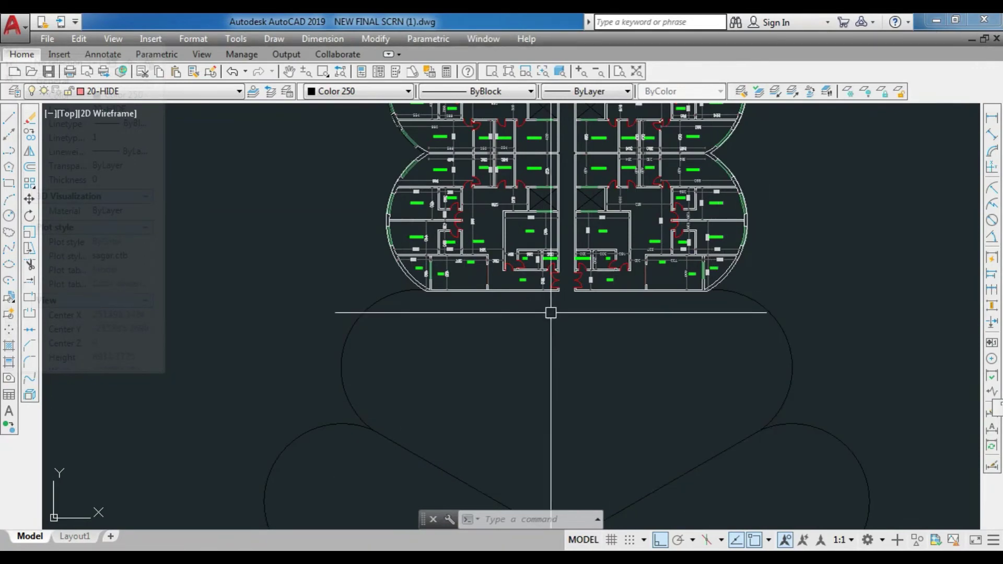
scroll(474, 239, "down", 4)
scroll(523, 429, "up", 2)
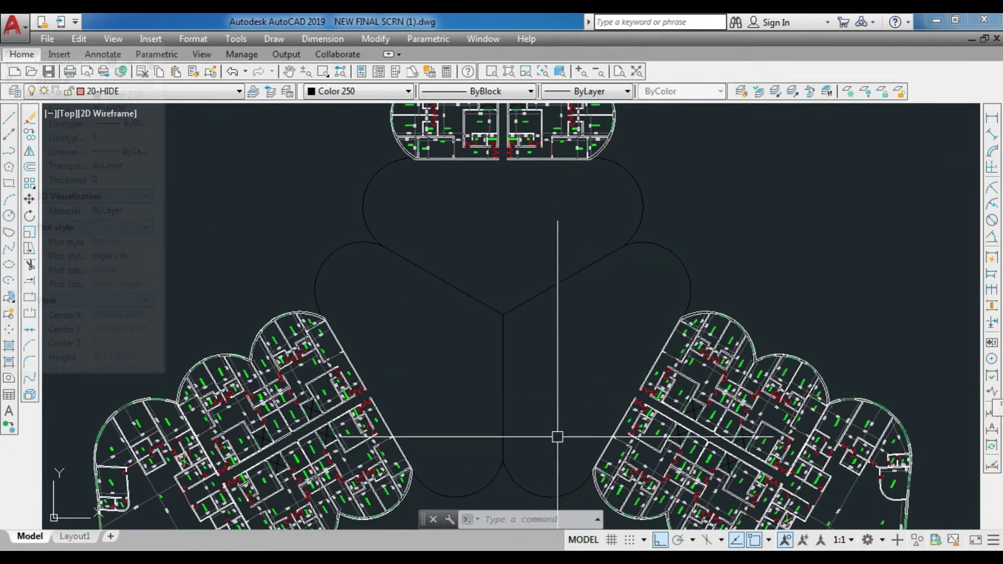
scroll(450, 391, "down", 4)
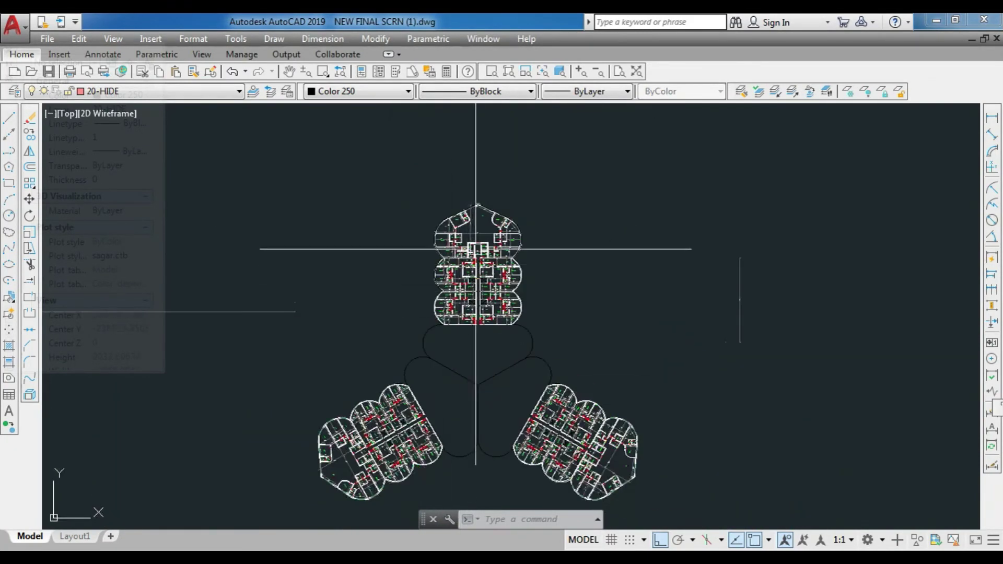
Step: Copy the upper wing's main building and its adjoining left apartment block to the empty area beside the wing
scroll(476, 249, "up", 3)
left_click(421, 309)
type("c")
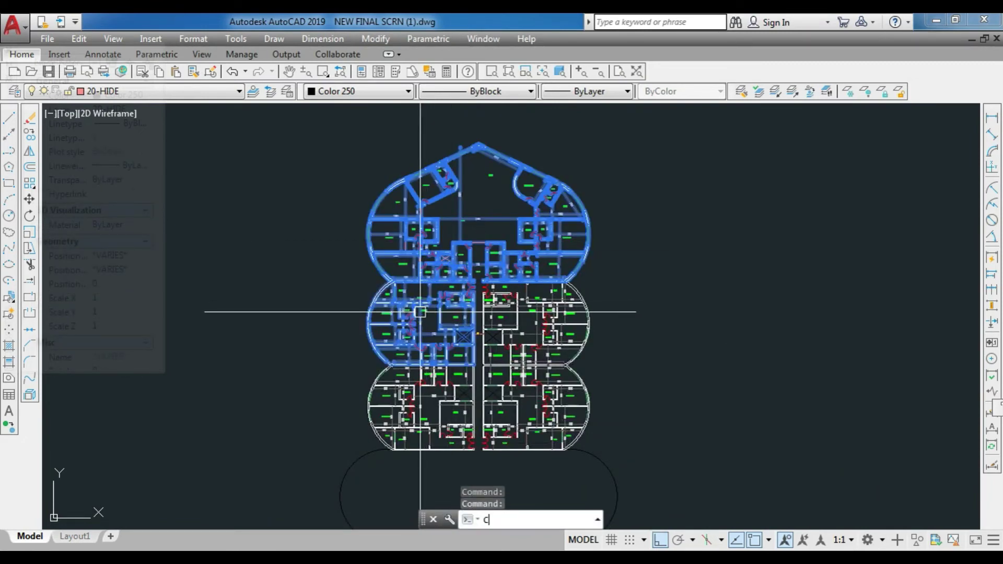
type("o")
key("Return")
left_click(421, 313)
left_click(792, 350)
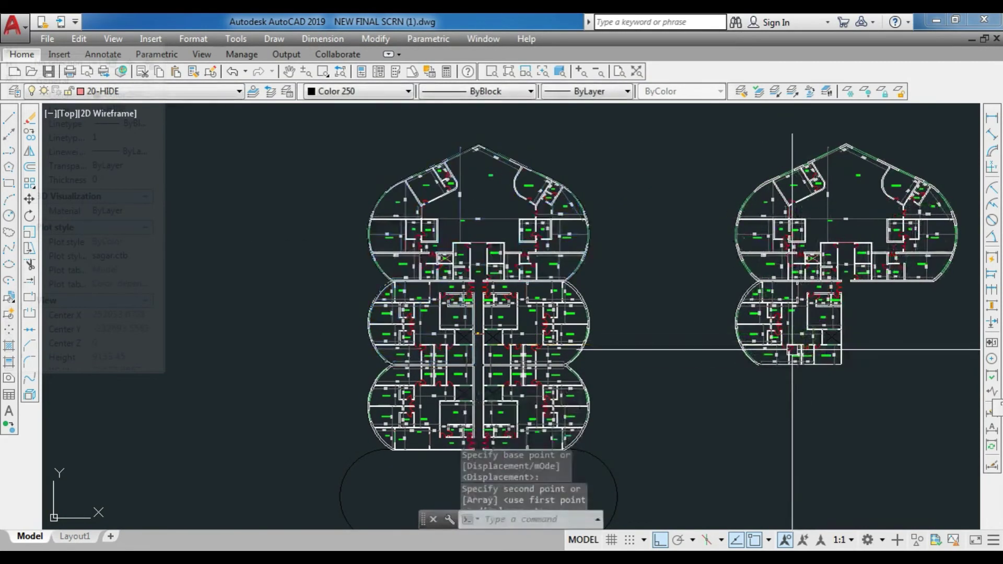
key("Escape")
Step: Explode the copied apartment block into separate objects
left_click(792, 350)
left_click(823, 280)
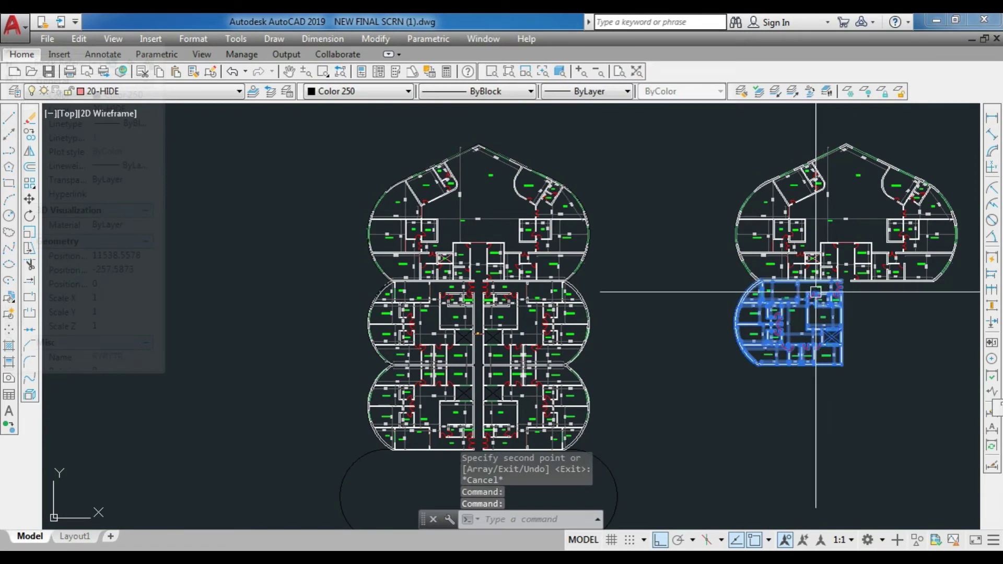
left_click(29, 394)
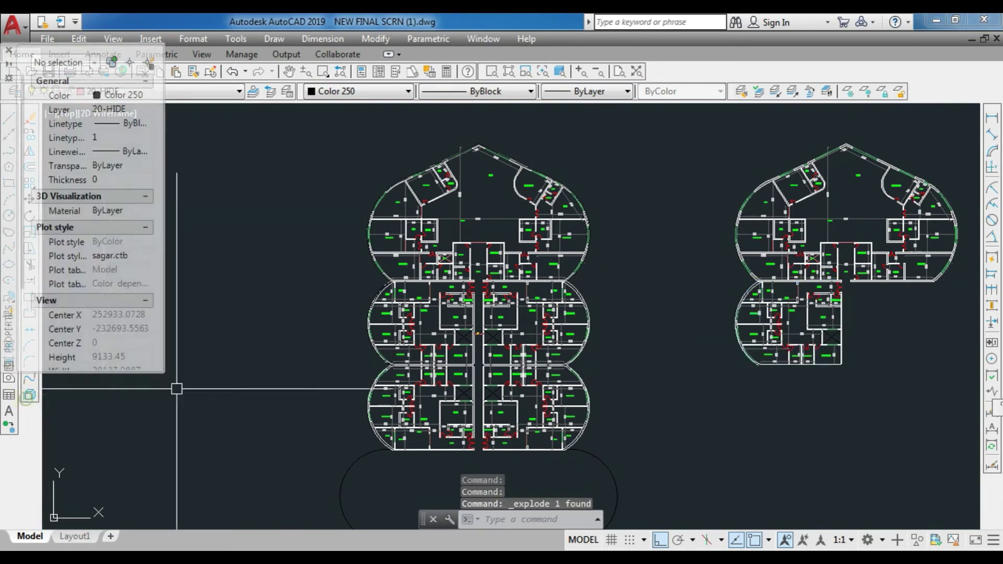
Step: Copy the exploded apartment's lobby double door to the wall corner where the upper wing's corridor meets the main building
scroll(858, 292, "up", 6)
left_click(723, 234)
left_click(665, 272)
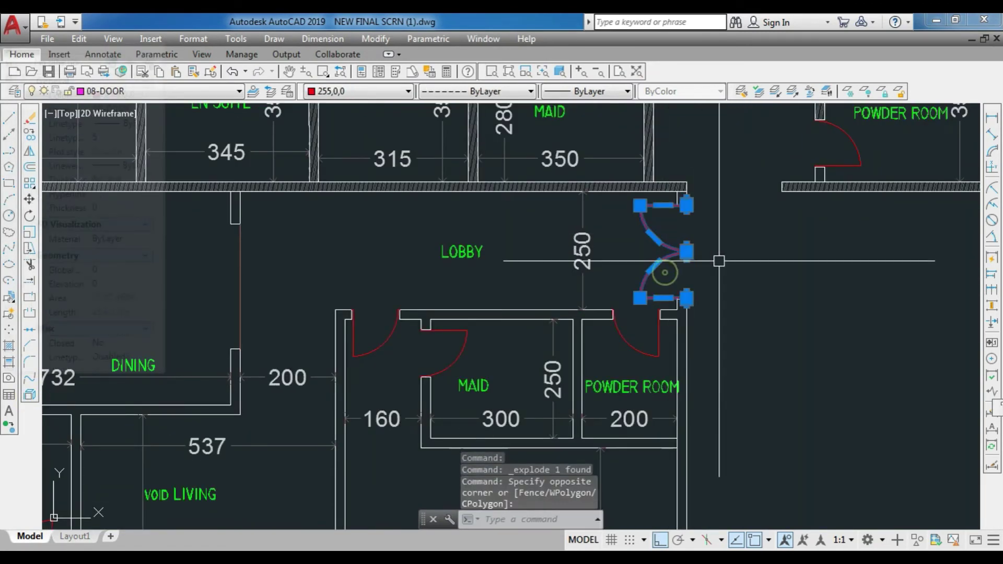
type("co")
key("space")
scroll(696, 314, "up", 6)
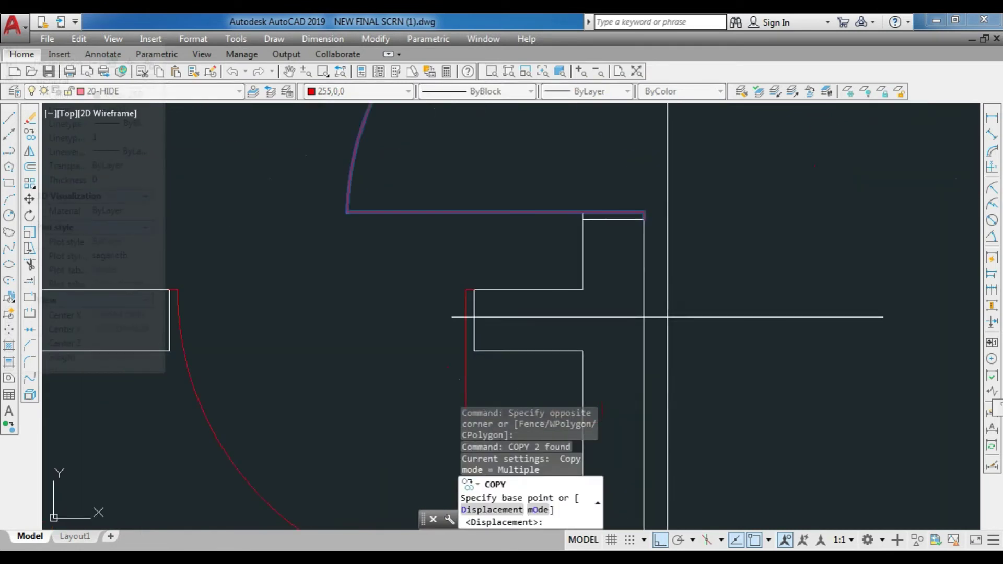
left_click(650, 228)
scroll(702, 218, "down", 12)
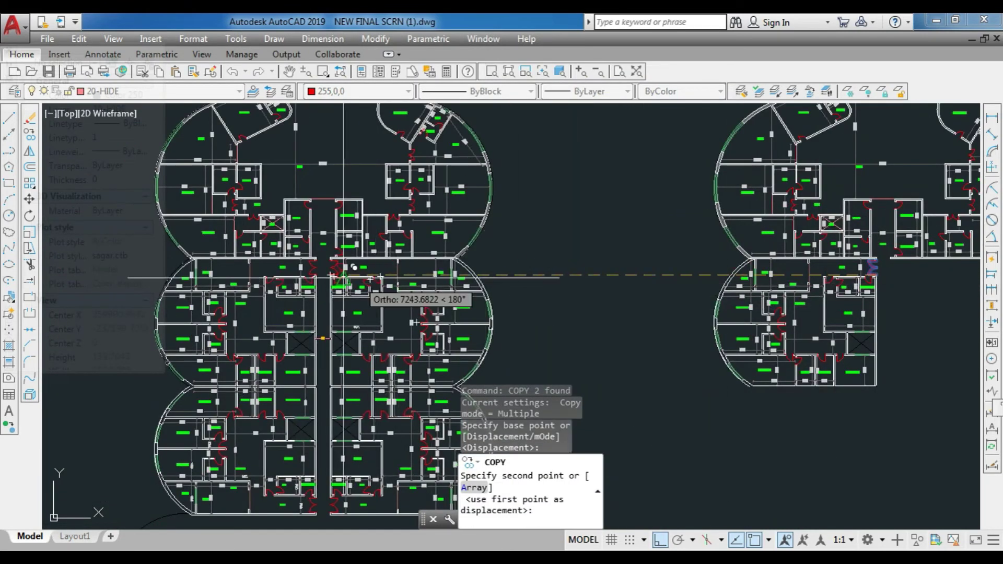
scroll(301, 226, "up", 5)
scroll(321, 190, "down", 5)
scroll(361, 215, "up", 8)
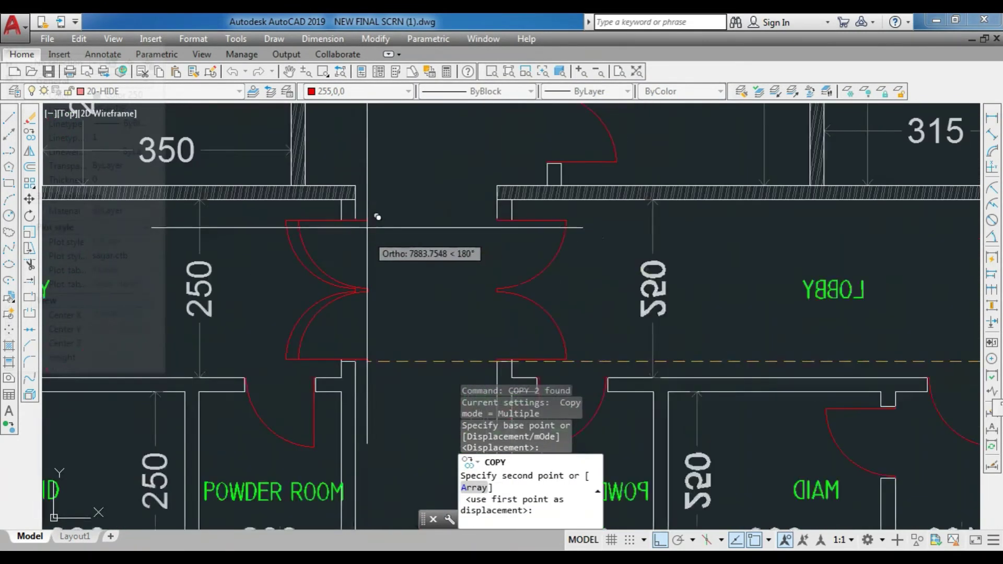
left_click(337, 216)
scroll(387, 271, "down", 5)
key("Escape")
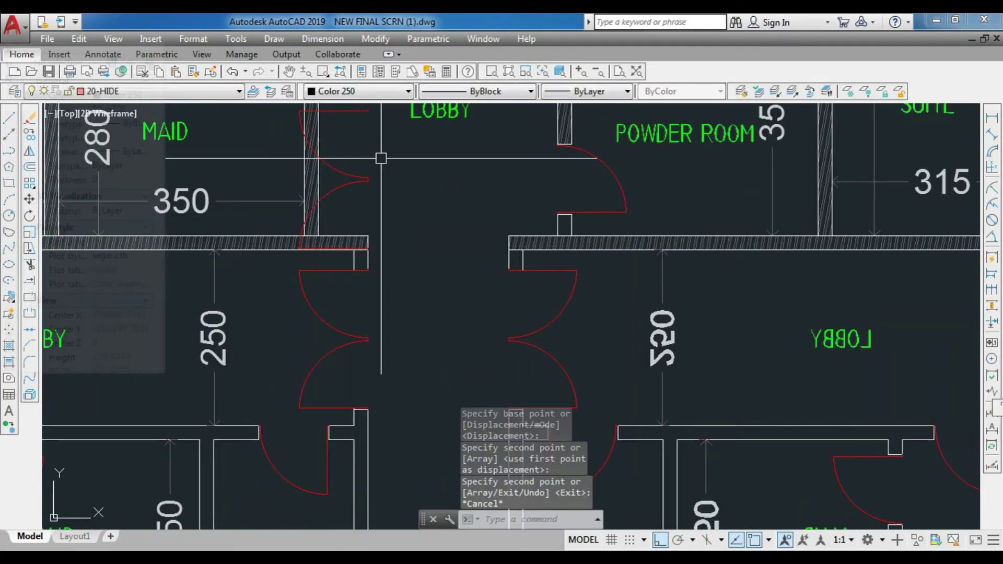
Step: Rotate the copied double door 90 degrees clockwise about its lower wall corner so it spans the corridor opening
left_click(381, 159)
left_click(356, 209)
type("R")
key("Return")
scroll(374, 254, "up", 4)
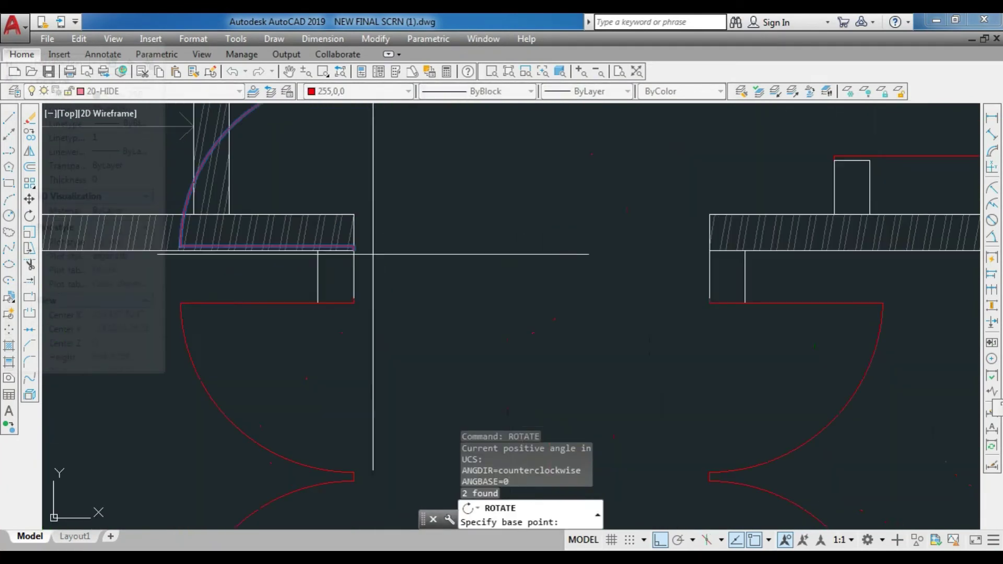
left_click(354, 250)
left_click(374, 342)
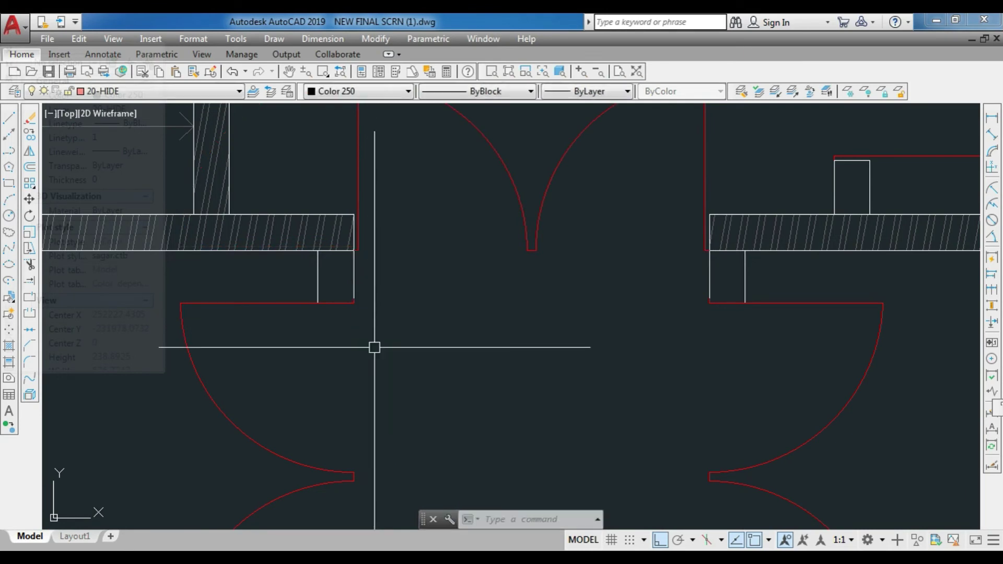
Step: Mirror the upper wing's corridor double door across the upper-right diagonal guideline onto the right wing, keeping the original
left_click(547, 306)
left_click(495, 233)
scroll(495, 233, "down", 6)
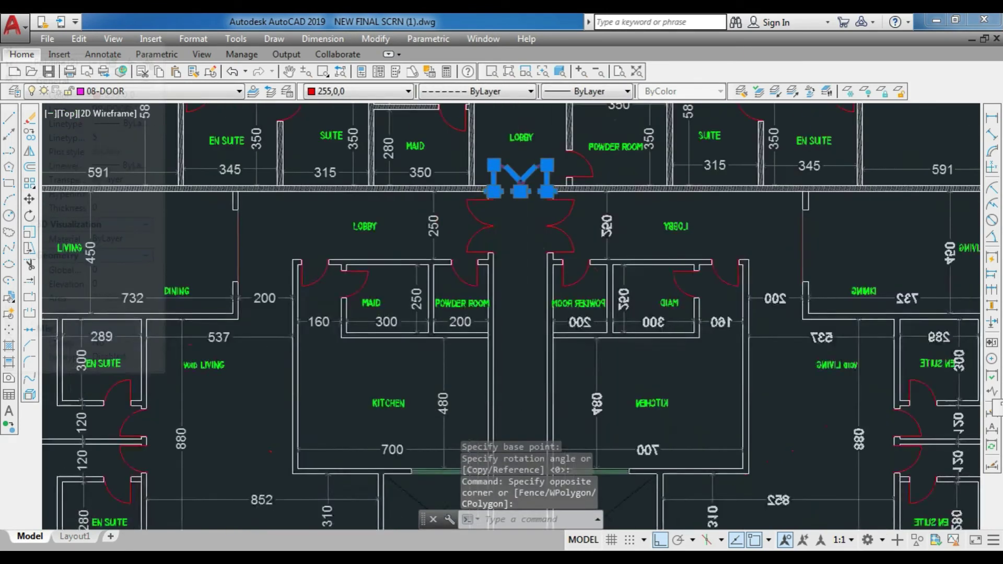
scroll(485, 347, "down", 4)
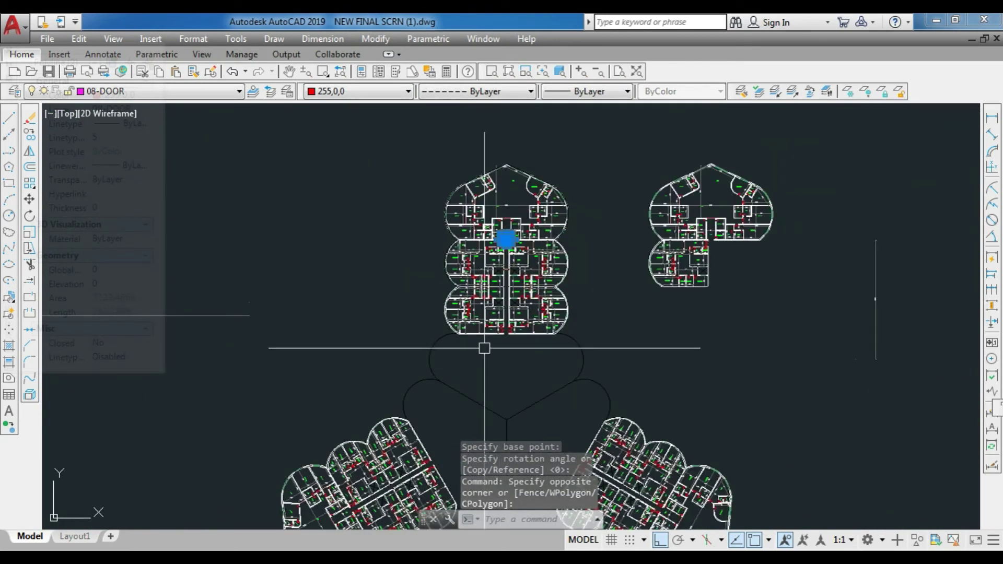
type("i")
key("Return")
scroll(510, 387, "up", 6)
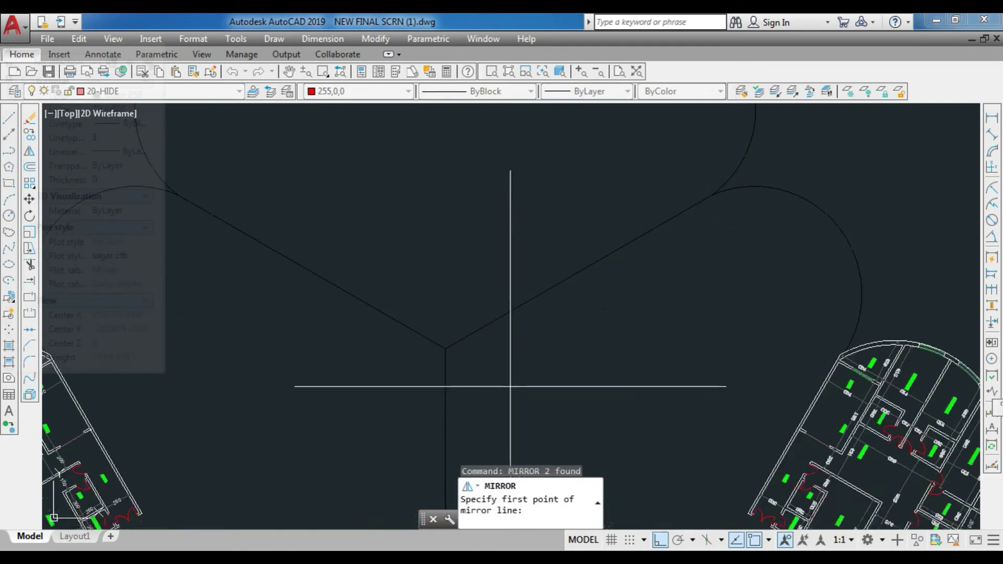
left_click(446, 348)
left_click(542, 294)
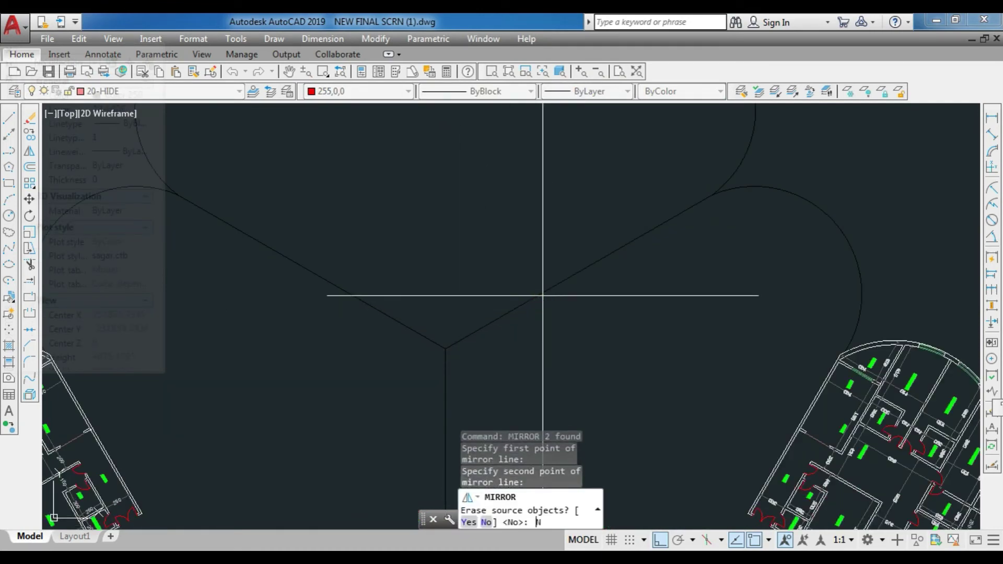
key("Return")
scroll(628, 262, "down", 5)
Step: Try mirroring the right wing's lobby double door across the upper-left diagonal guideline from the central junction, keeping the source door
scroll(609, 289, "up", 8)
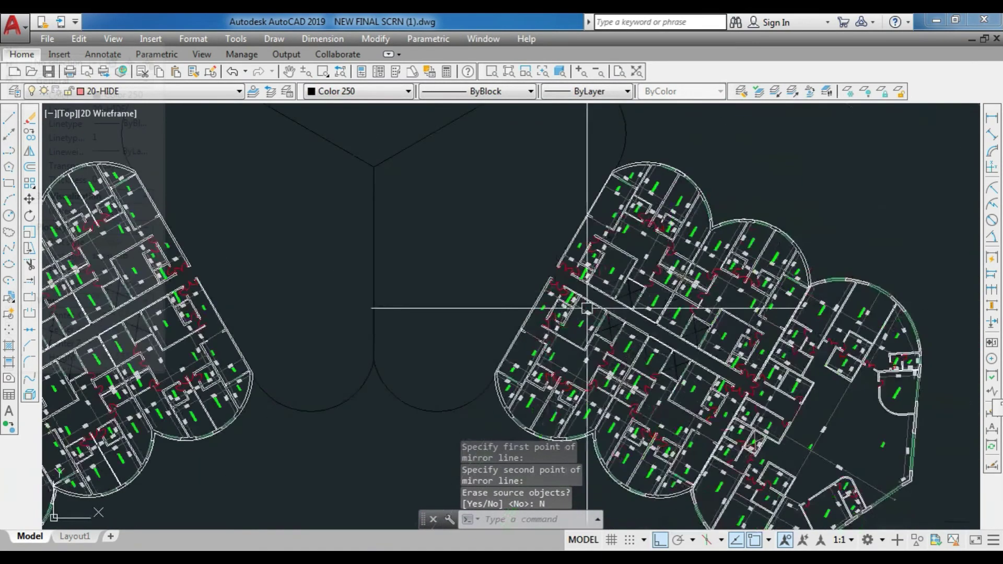
scroll(745, 393, "up", 10)
left_click(801, 362)
left_click(730, 316)
scroll(763, 367, "down", 7)
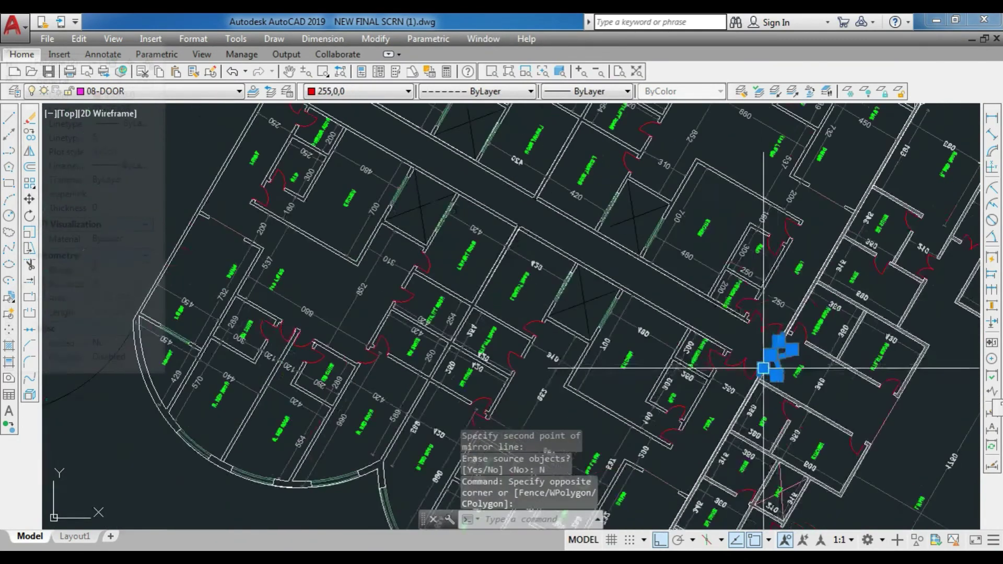
type("mi")
key("Return")
scroll(723, 371, "down", 4)
scroll(704, 368, "down", 5)
scroll(567, 320, "up", 6)
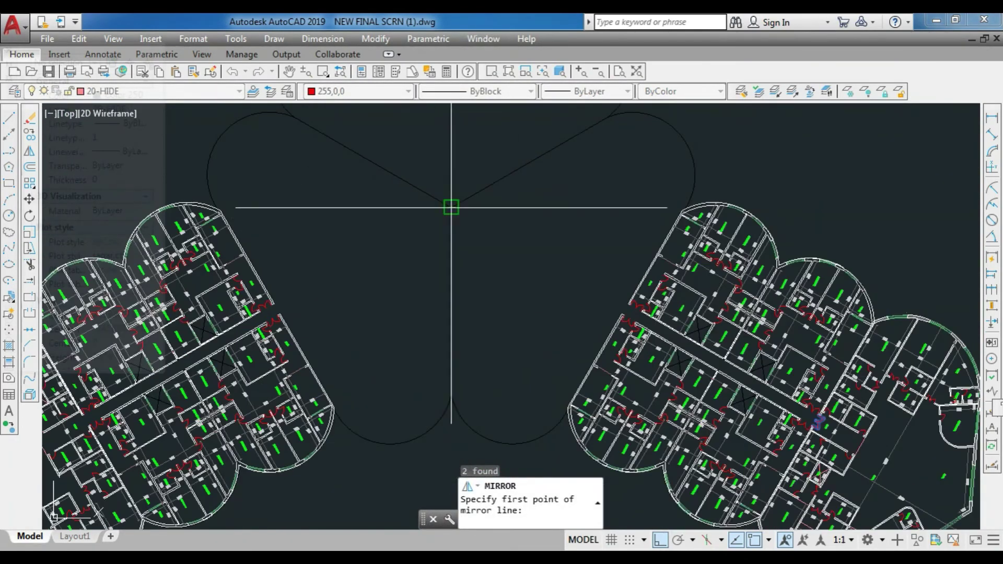
left_click(384, 173)
type("N")
key("Return")
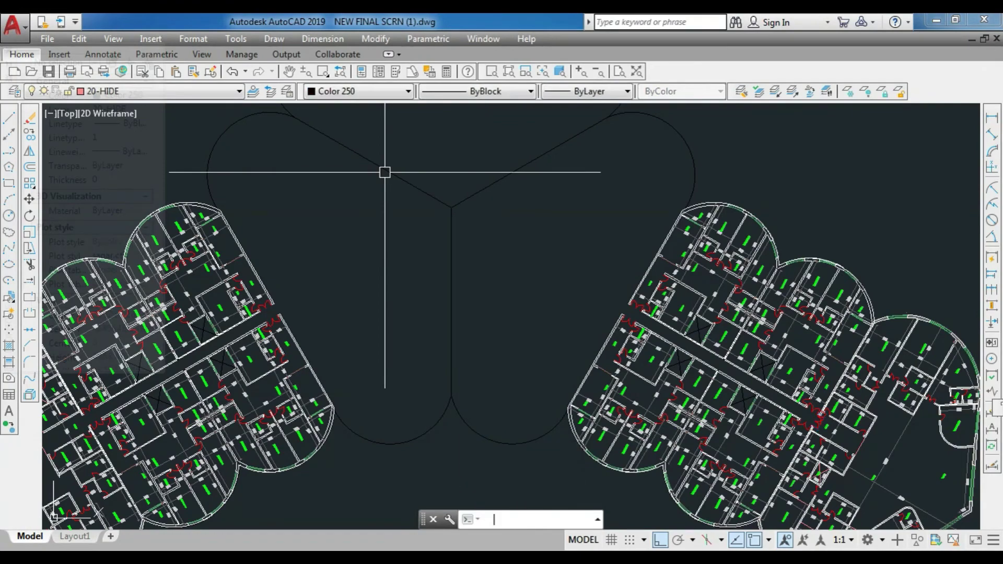
Step: Delete the misplaced duplicate double door at the right wing's lobby opening
scroll(152, 257, "down", 5)
scroll(292, 285, "up", 6)
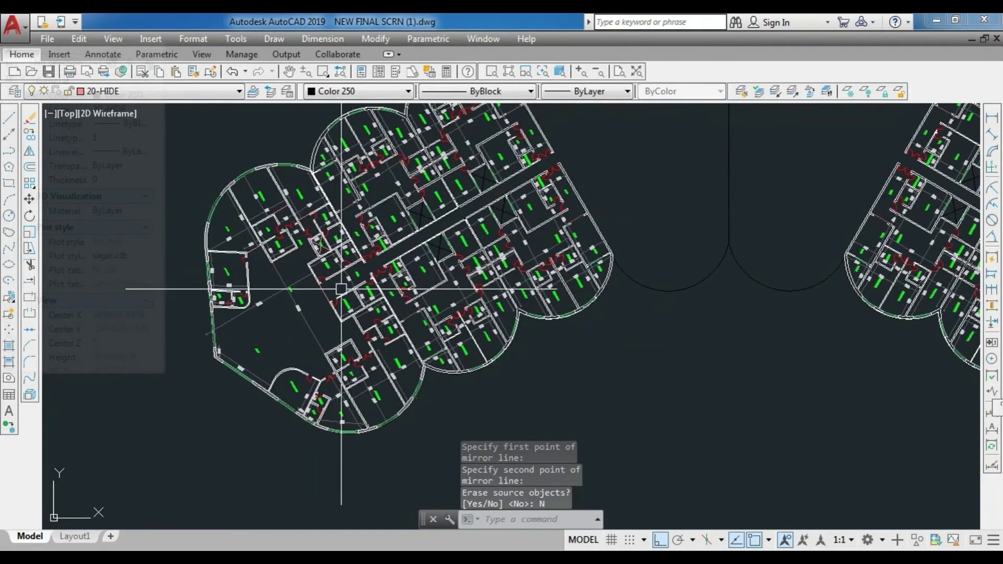
scroll(345, 292, "down", 4)
scroll(441, 280, "up", 9)
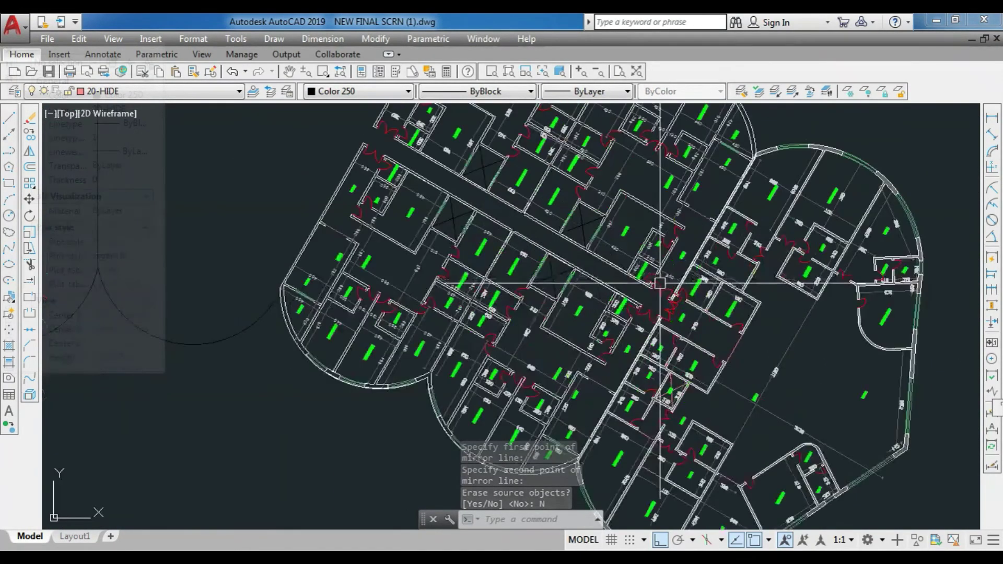
scroll(683, 314, "up", 4)
left_click(665, 298)
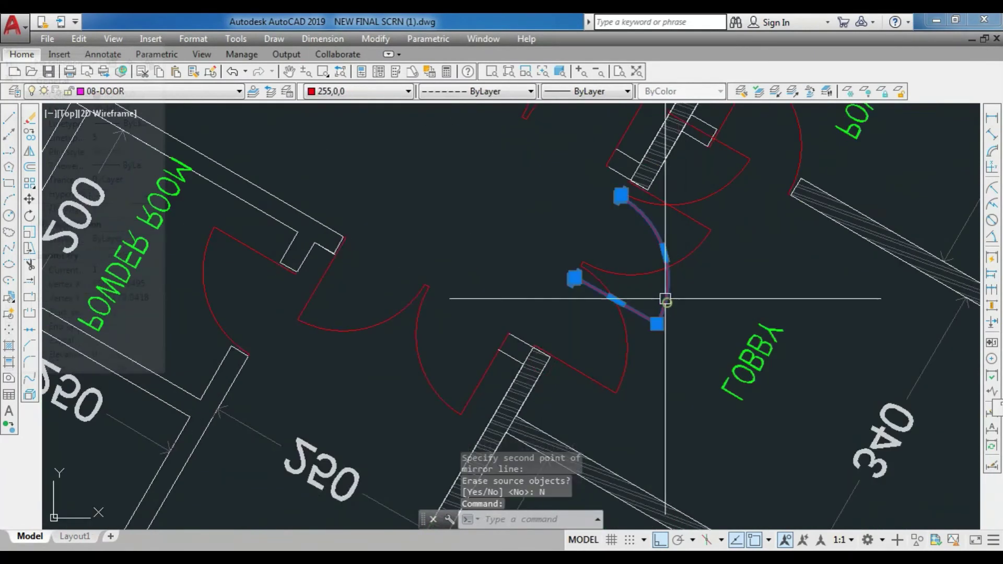
type("e")
key("Return")
type("e")
key("Return")
type("e")
key("Return")
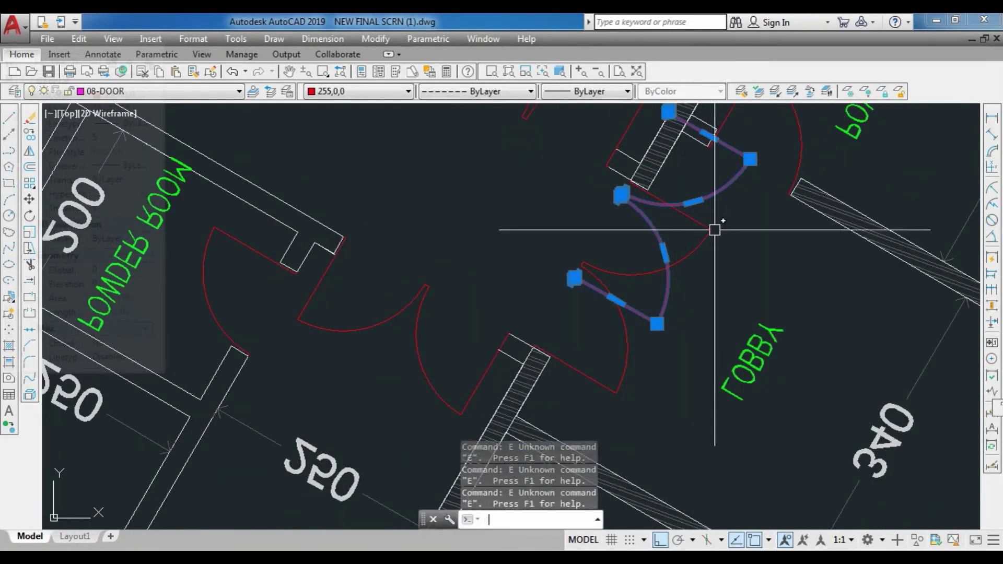
key("Delete")
Step: Mirror the right wing's remaining lobby double door across the vertical centre guideline onto the left wing, keeping the original
left_click(629, 252)
left_click(562, 303)
type("m")
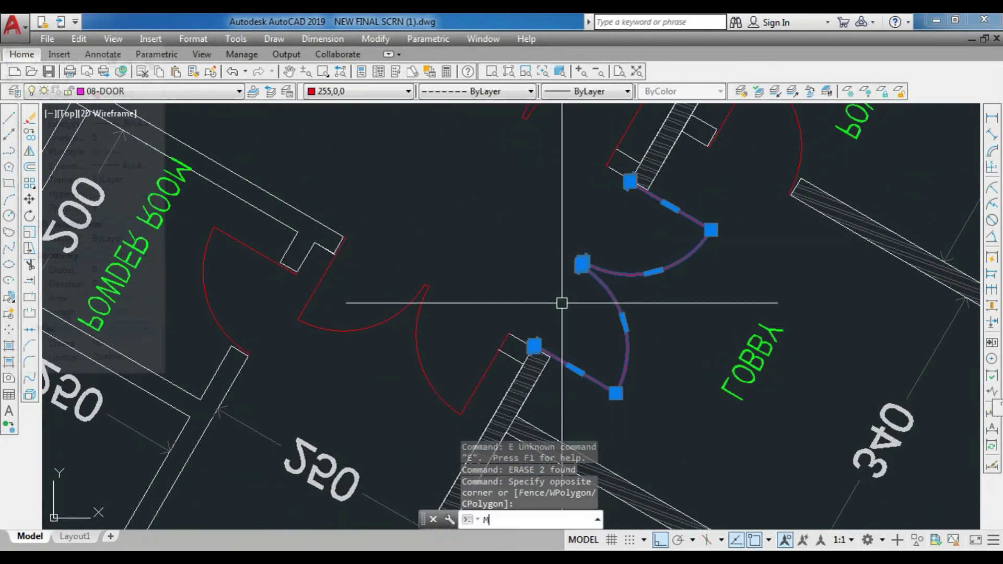
type("i")
key("Return")
scroll(562, 304, "down", 8)
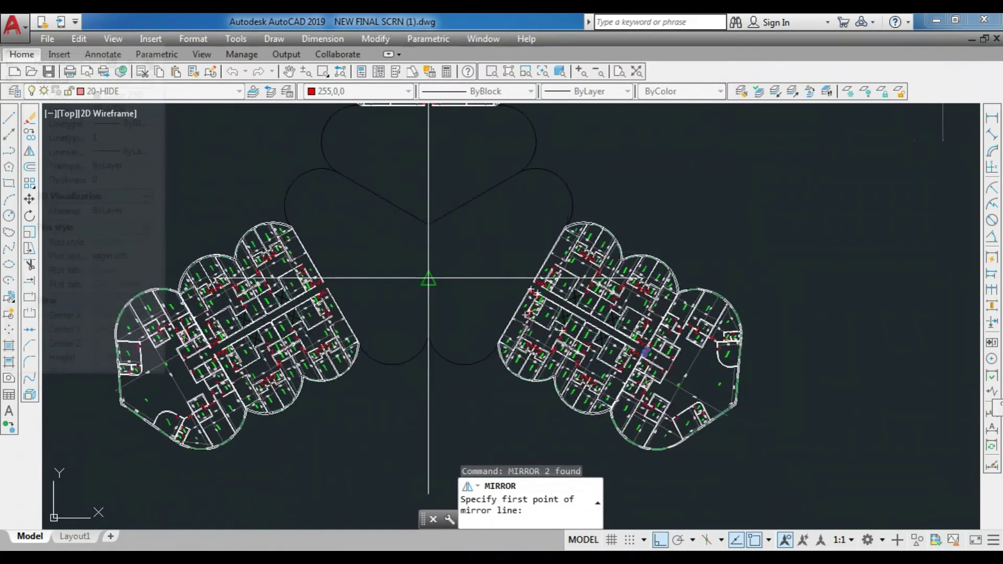
left_click(428, 278)
left_click(424, 232)
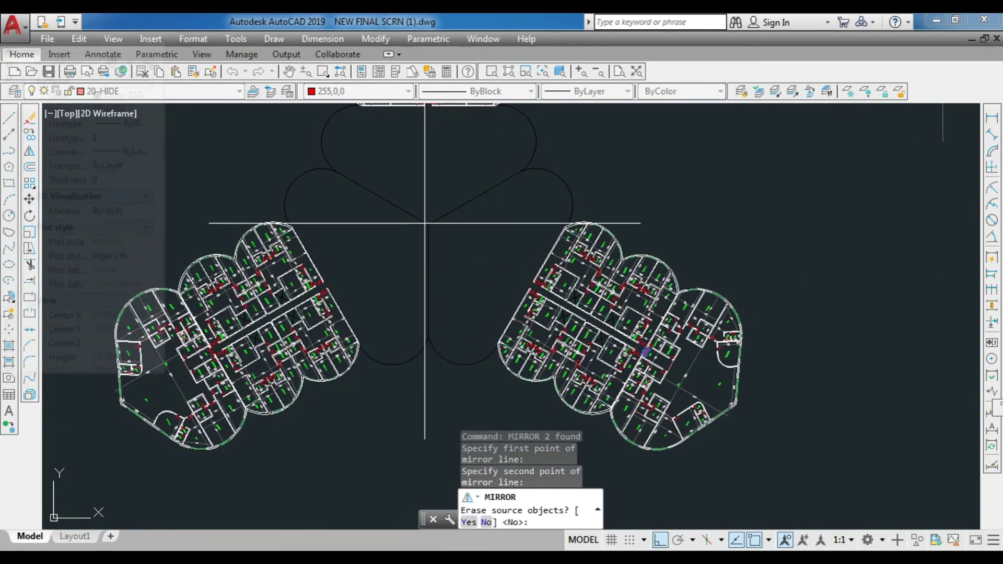
type("n")
key("Return")
scroll(230, 357, "up", 8)
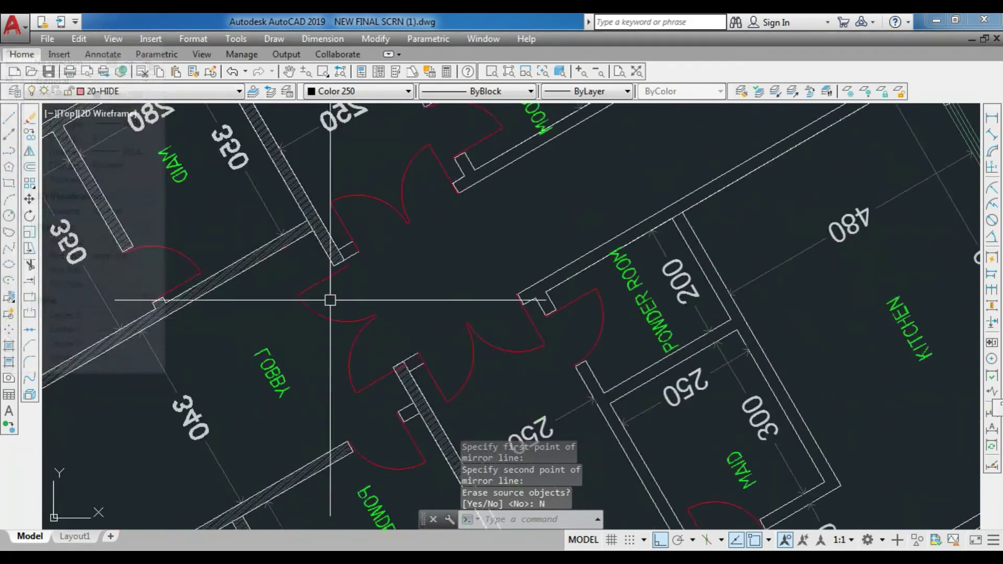
scroll(402, 364, "down", 10)
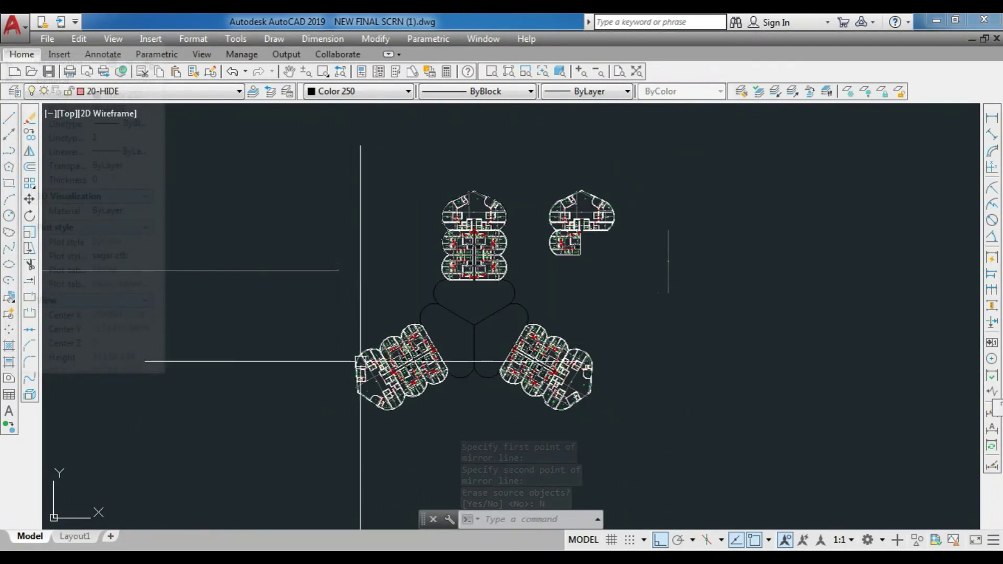
key("Escape")
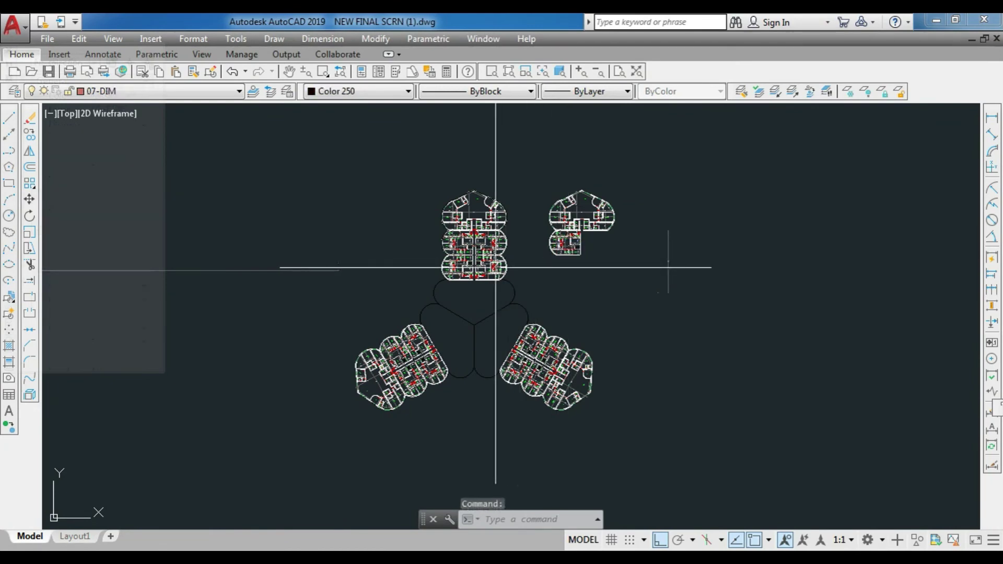
Step: Examine the upper wing's corridor and apartments, the two lower wings and the central outline joining them
scroll(464, 267, "up", 4)
scroll(507, 234, "up", 8)
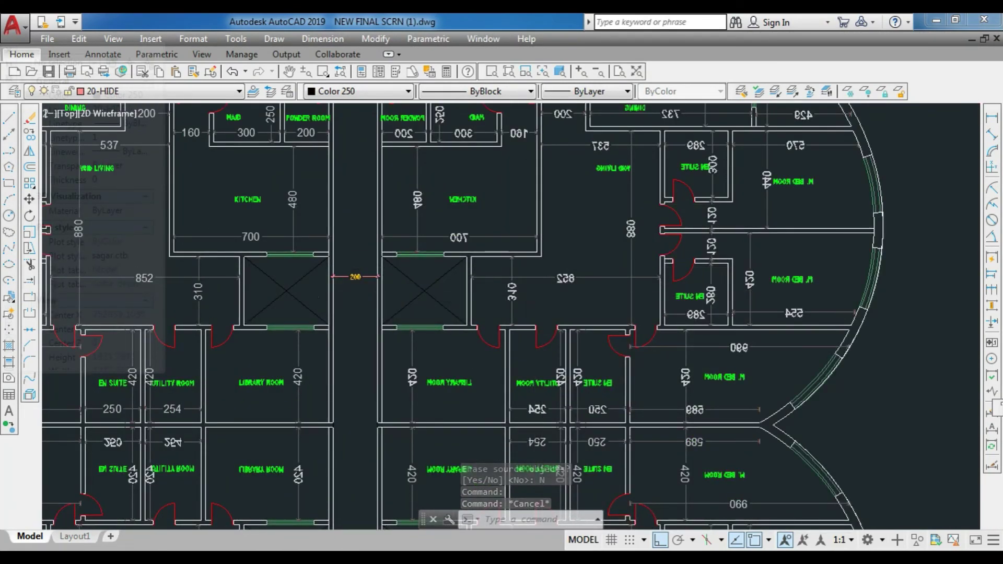
scroll(536, 316, "down", 3)
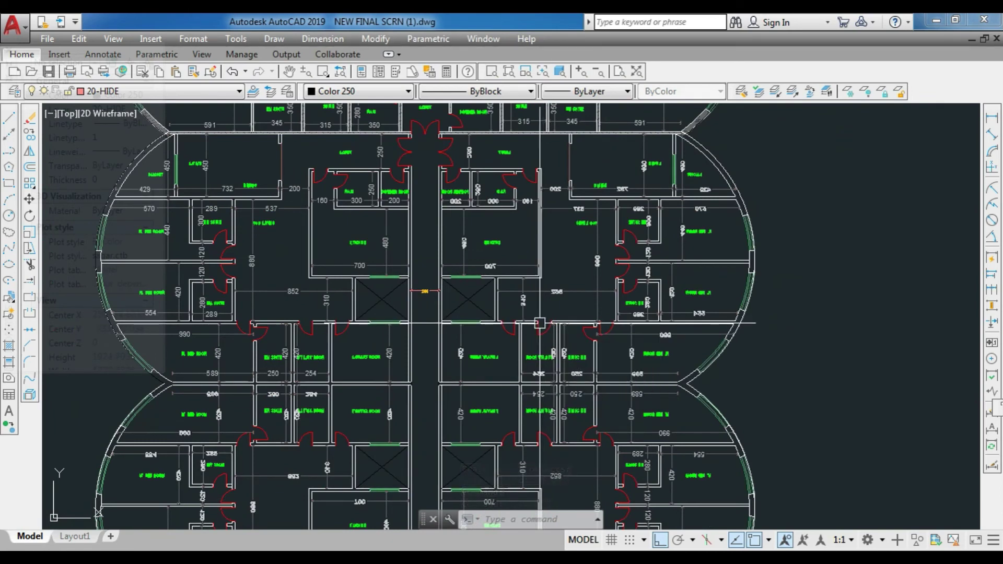
scroll(540, 323, "down", 5)
scroll(422, 462, "up", 3)
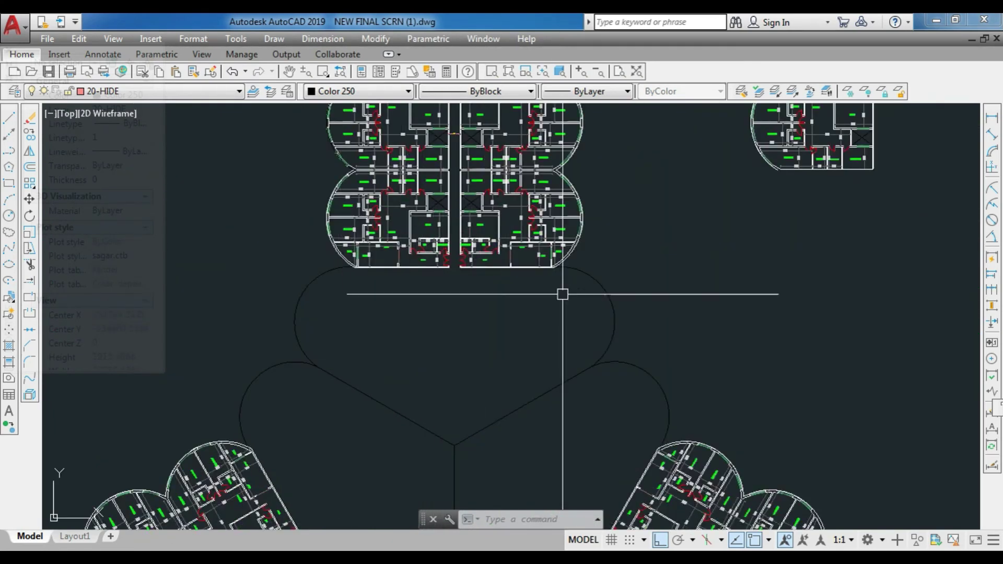
scroll(551, 319, "down", 2)
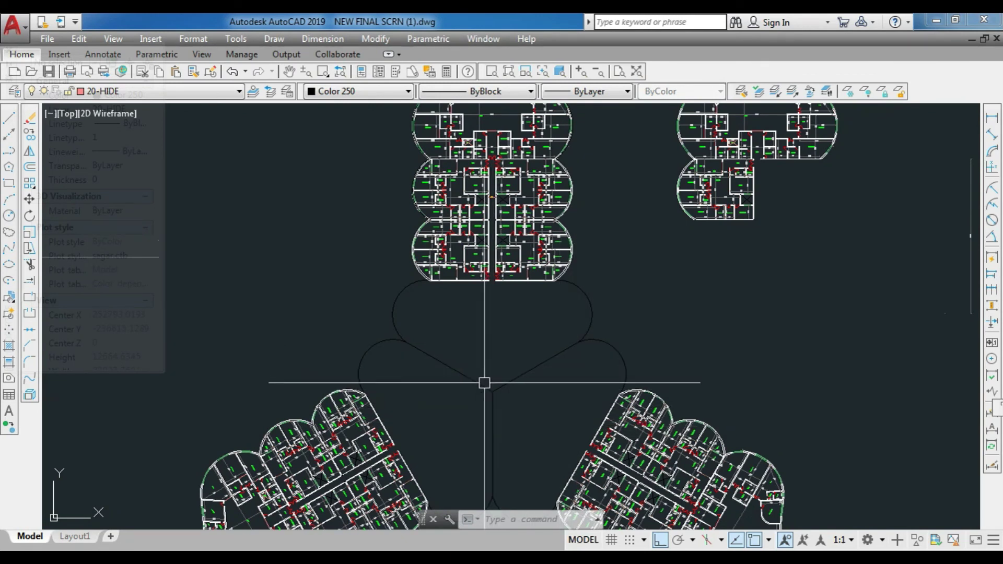
scroll(430, 525, "up", 4)
scroll(450, 392, "down", 2)
scroll(450, 392, "up", 2)
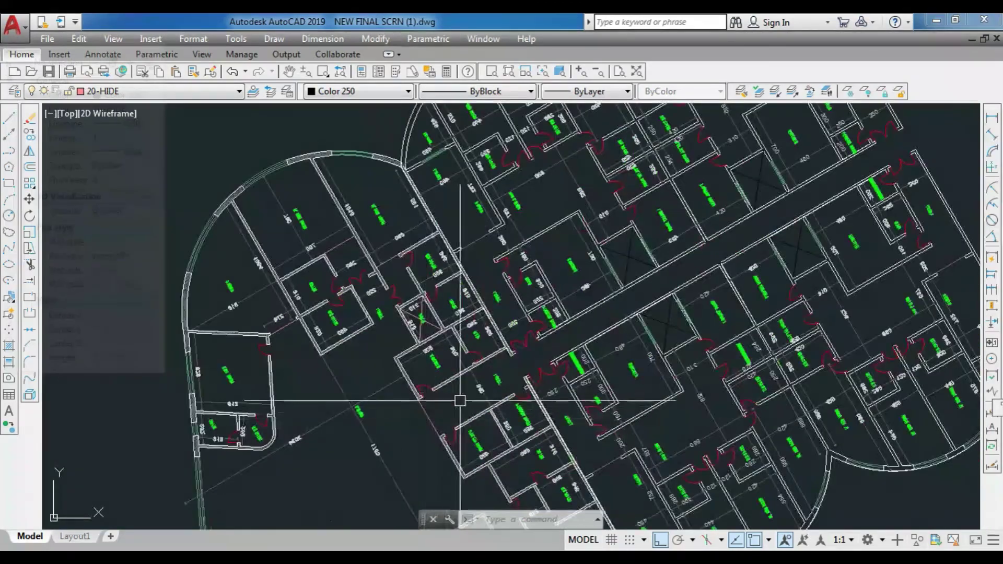
scroll(432, 395, "down", 2)
scroll(356, 423, "down", 2)
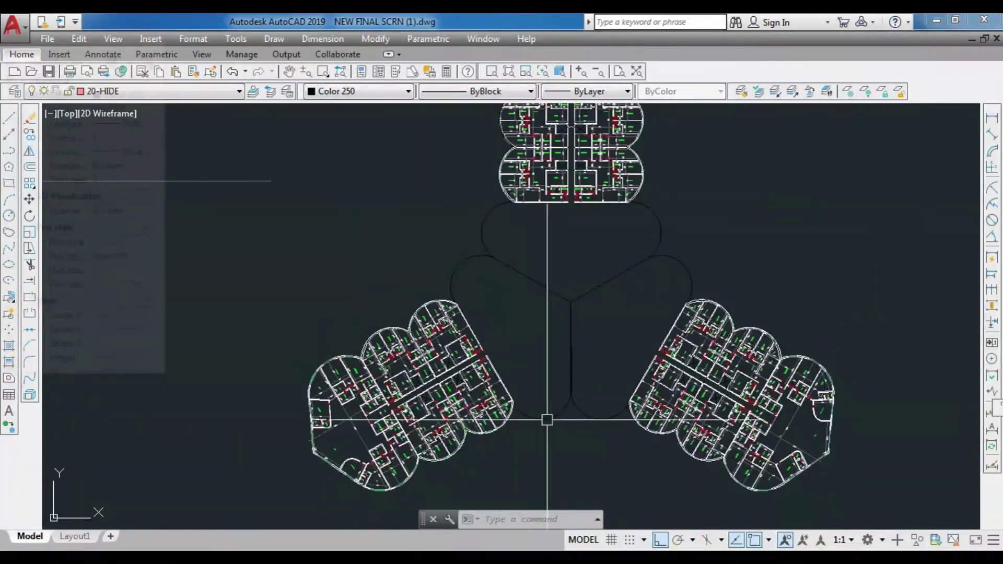
scroll(747, 418, "up", 2)
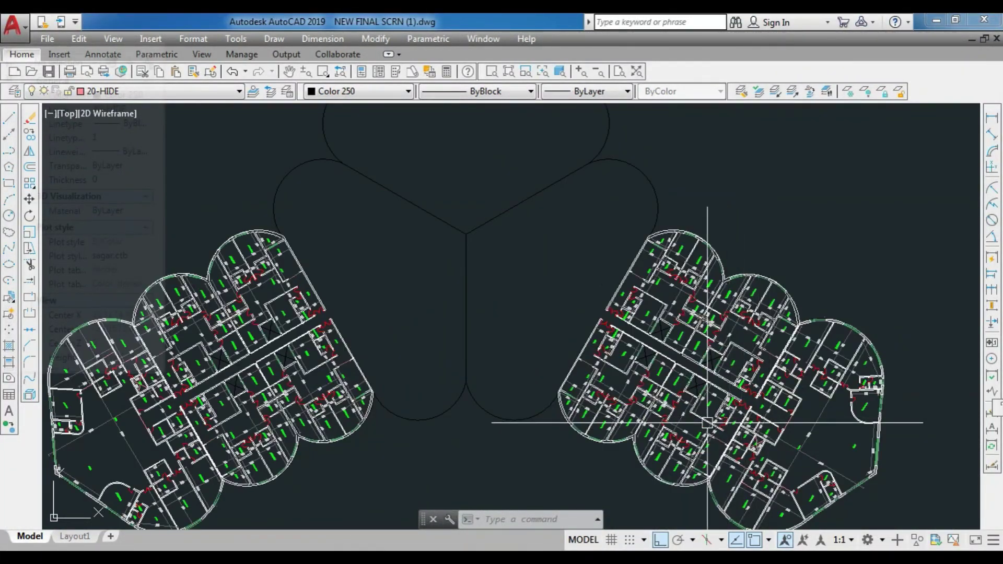
scroll(679, 339, "down", 4)
scroll(588, 271, "up", 4)
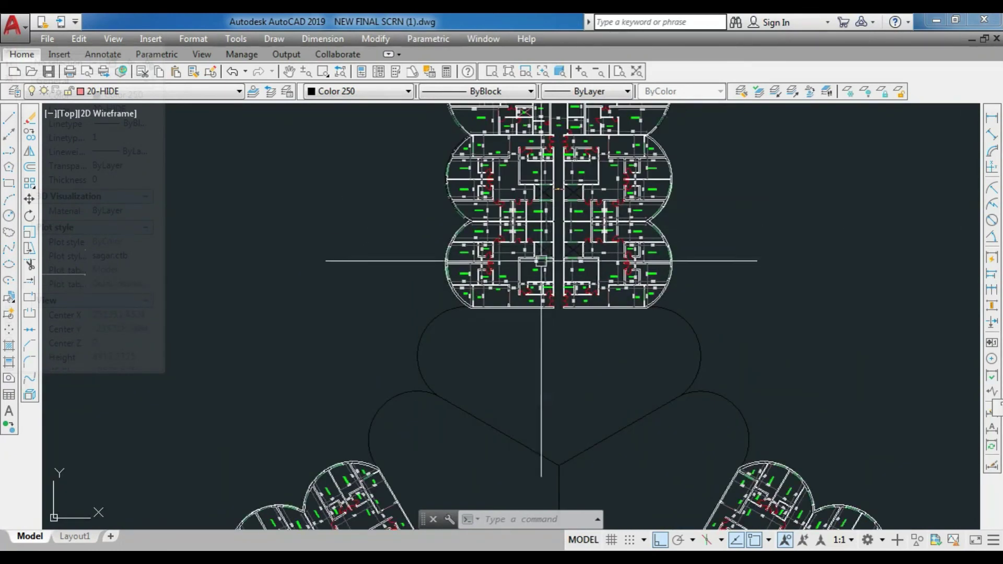
scroll(546, 334, "up", 2)
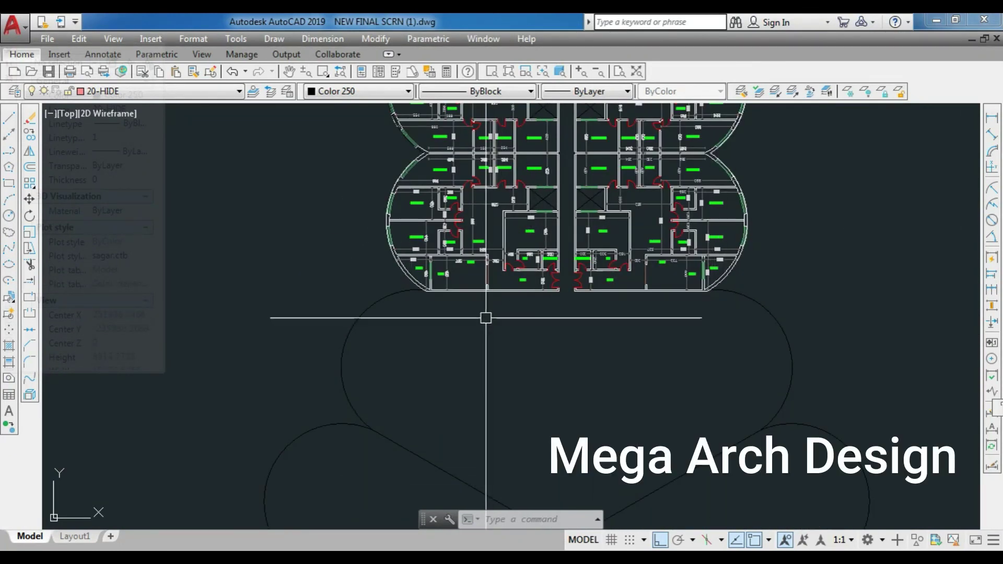
scroll(478, 282, "down", 4)
scroll(520, 421, "up", 2)
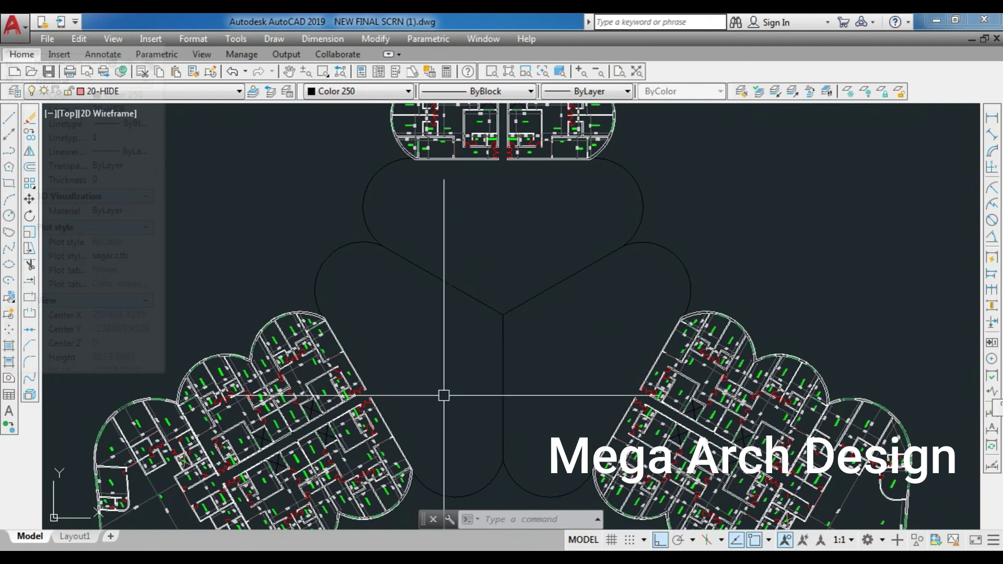
Step: Copy the upper wing's main building and its adjoining left apartment block horizontally into the empty area on the right
scroll(460, 408, "down", 4)
scroll(475, 243, "up", 4)
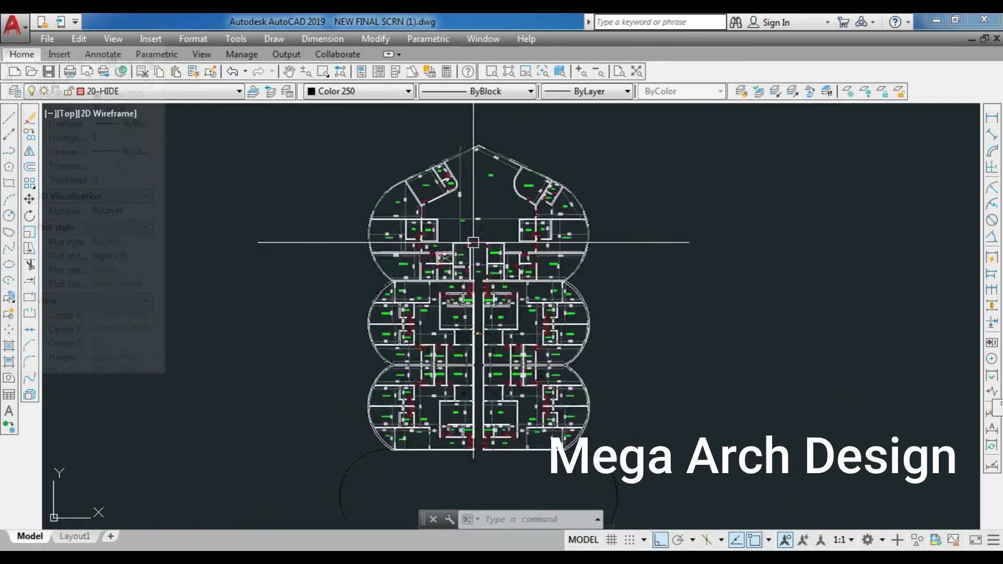
left_click(451, 261)
left_click(420, 312)
type("c")
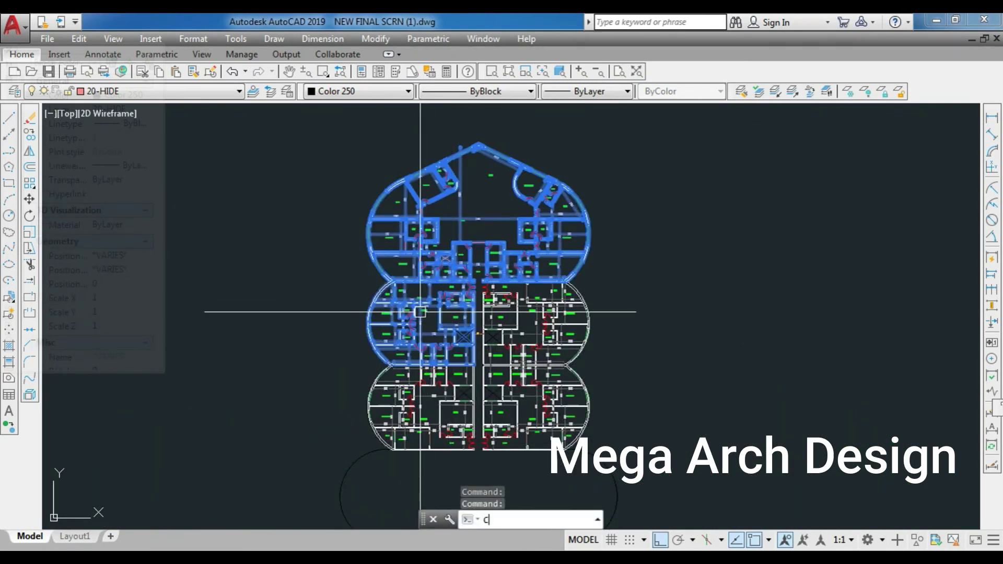
type("o")
key("Return")
left_click(445, 335)
left_click(814, 336)
key("Escape")
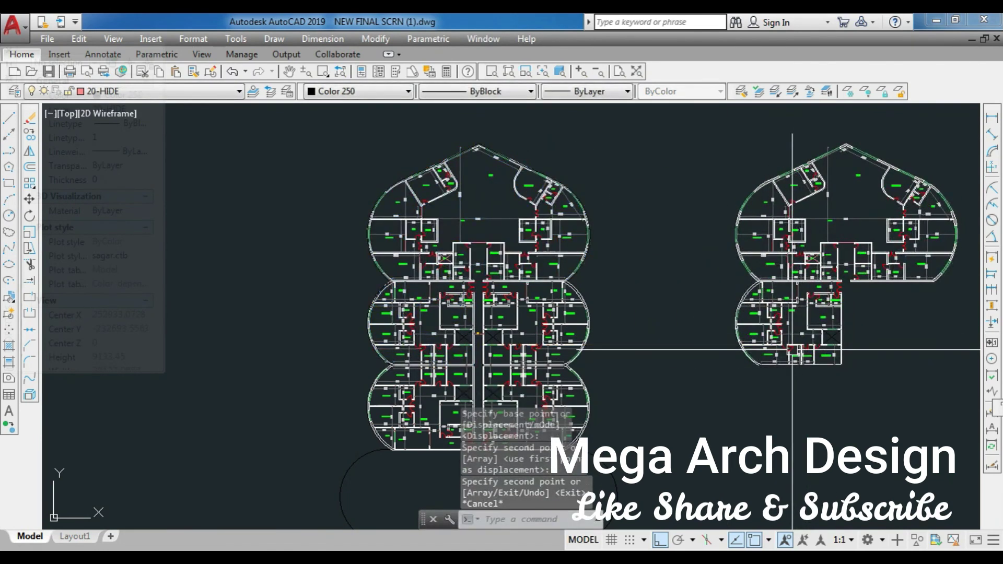
Step: Select the copied apartment block below the copied main building
left_click(793, 349)
left_click(823, 280)
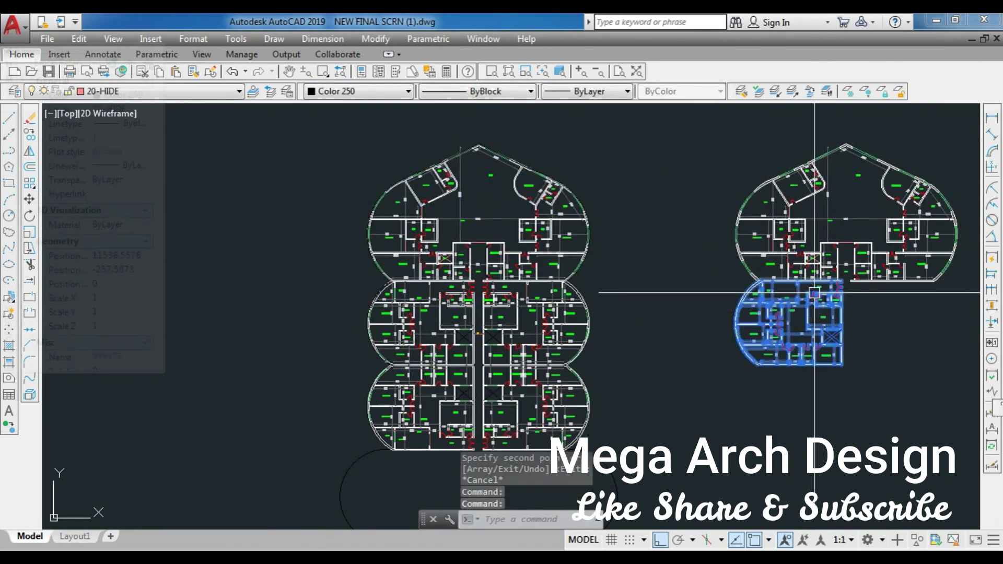